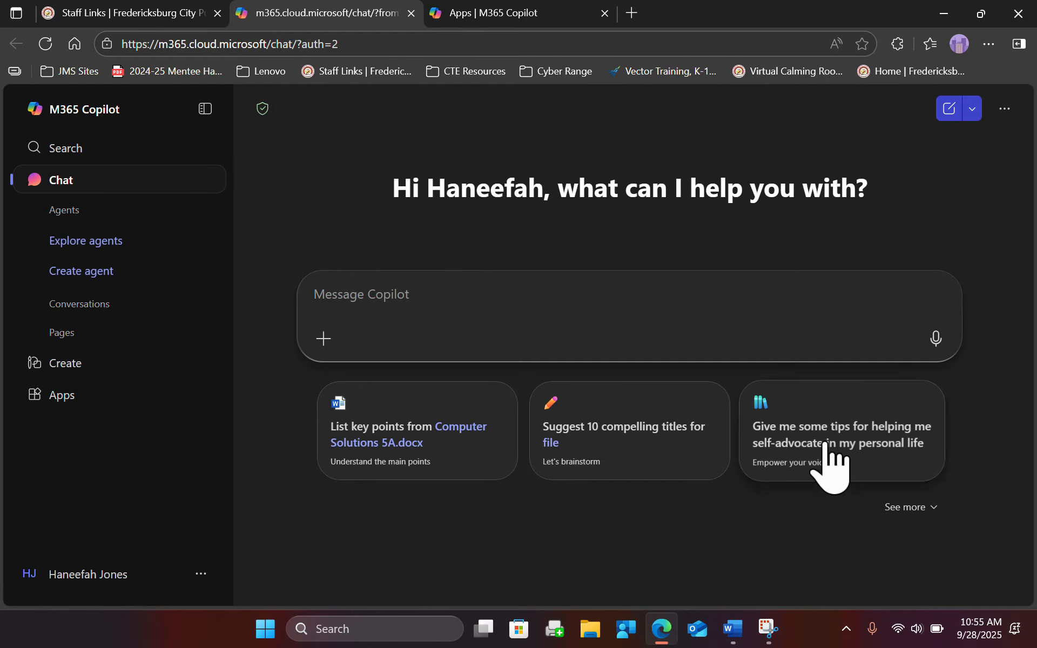
Step: Open Word for the web from the Microsoft 365 apps gallery
left_click(64, 400)
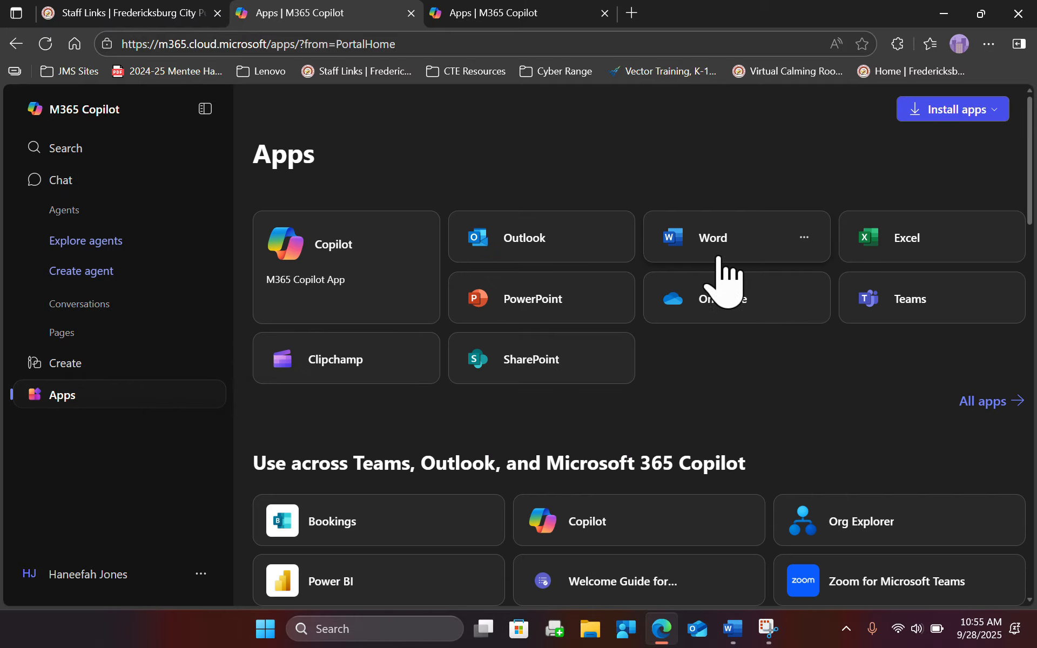
left_click(720, 258)
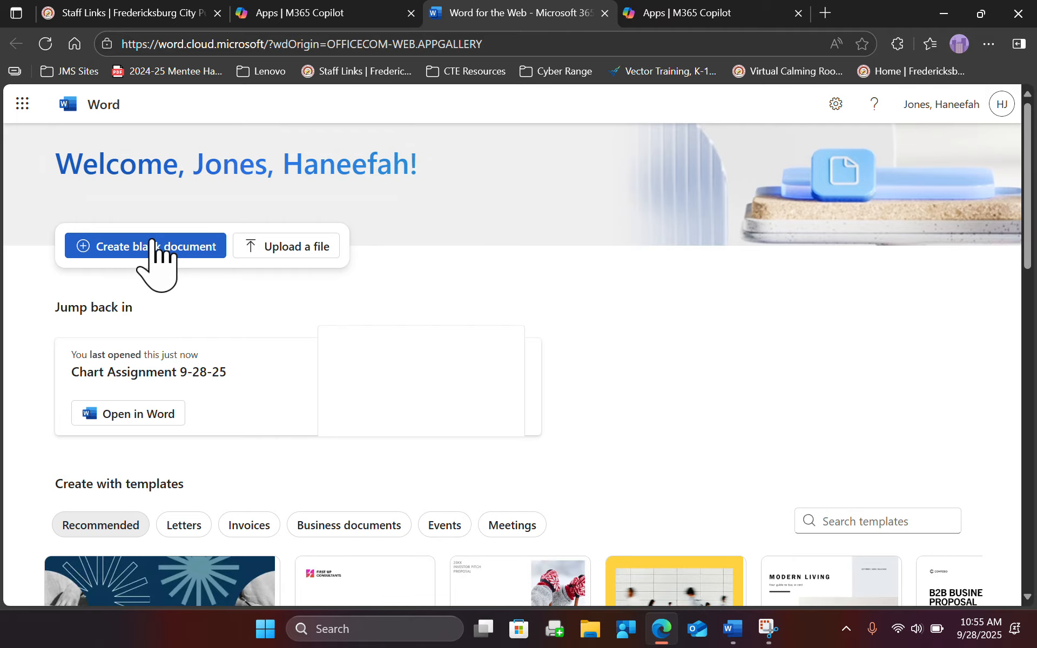
Step: Find and launch the desktop Word app through Windows search, and close its start window
left_click(357, 631)
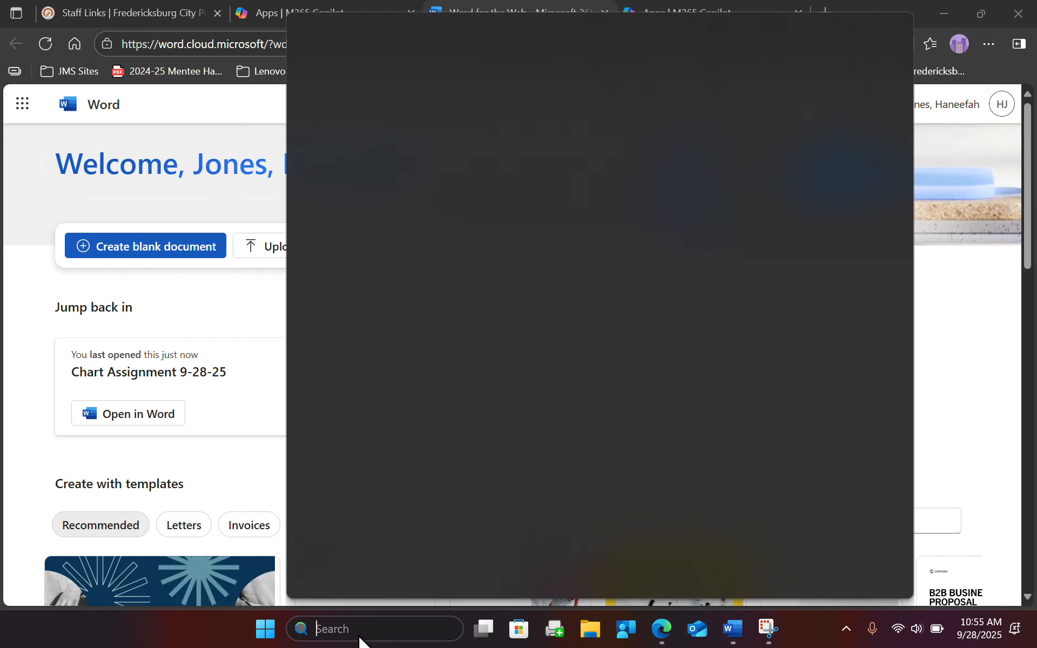
type("word")
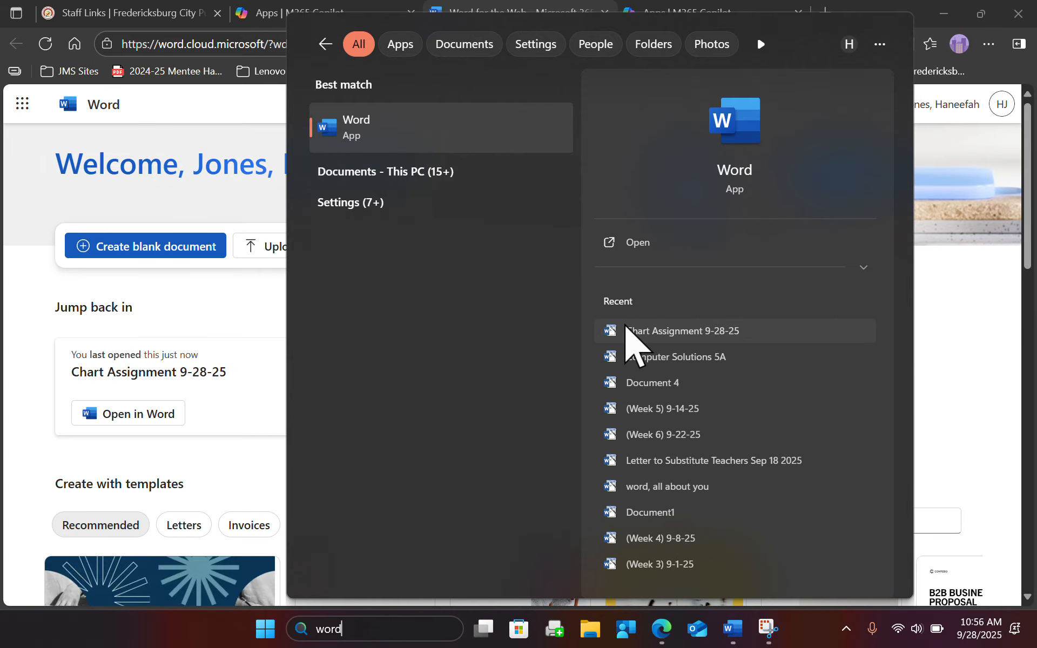
left_click(375, 138)
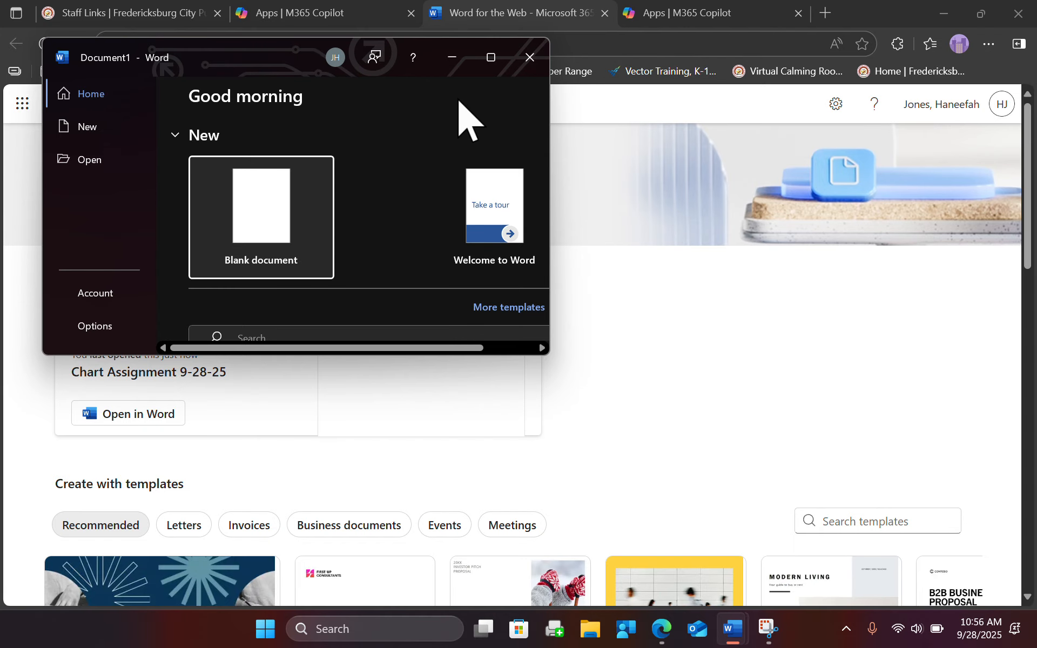
left_click(493, 59)
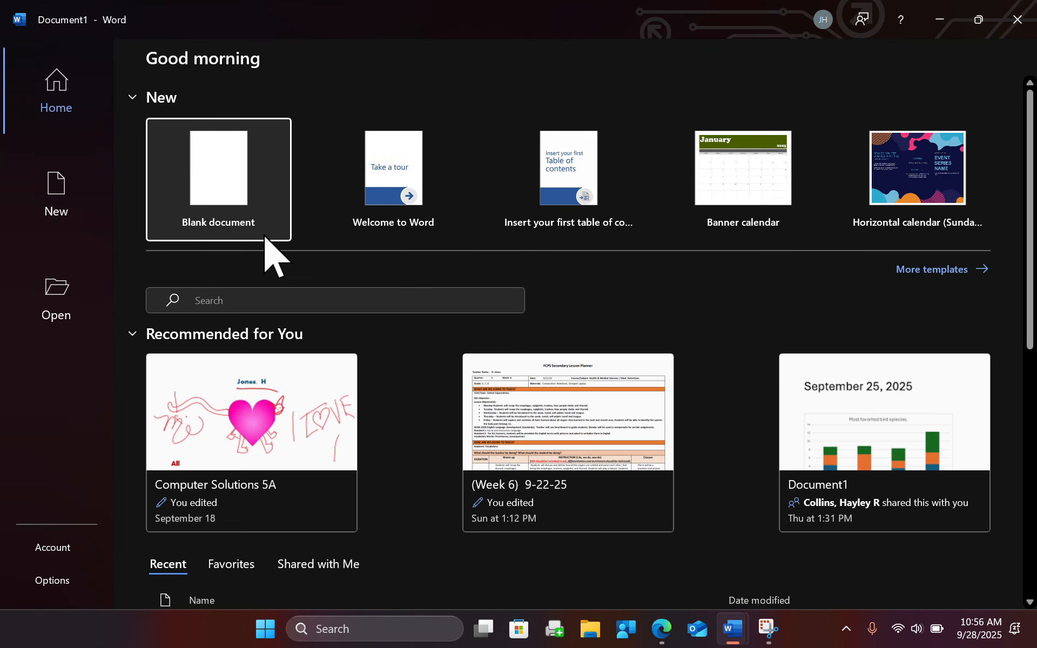
left_click(1019, 24)
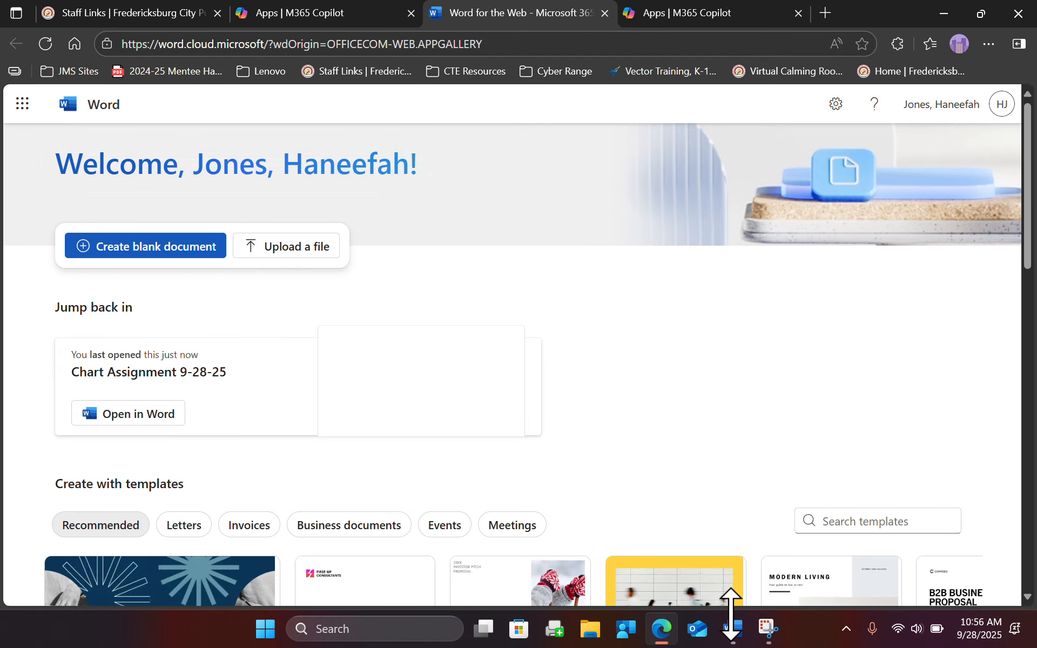
Step: Switch to the open Word document Chart Assignment 9-28-25
left_click(733, 628)
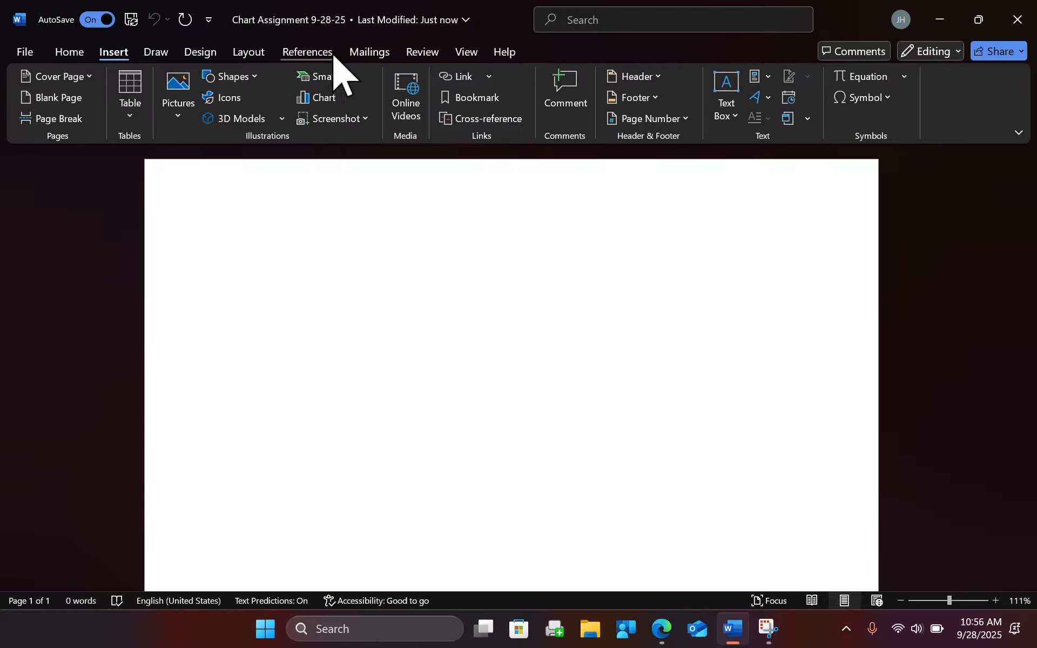
Step: Examine the file options and the formatting, insertion, drawing and design commands available for the document
left_click(25, 52)
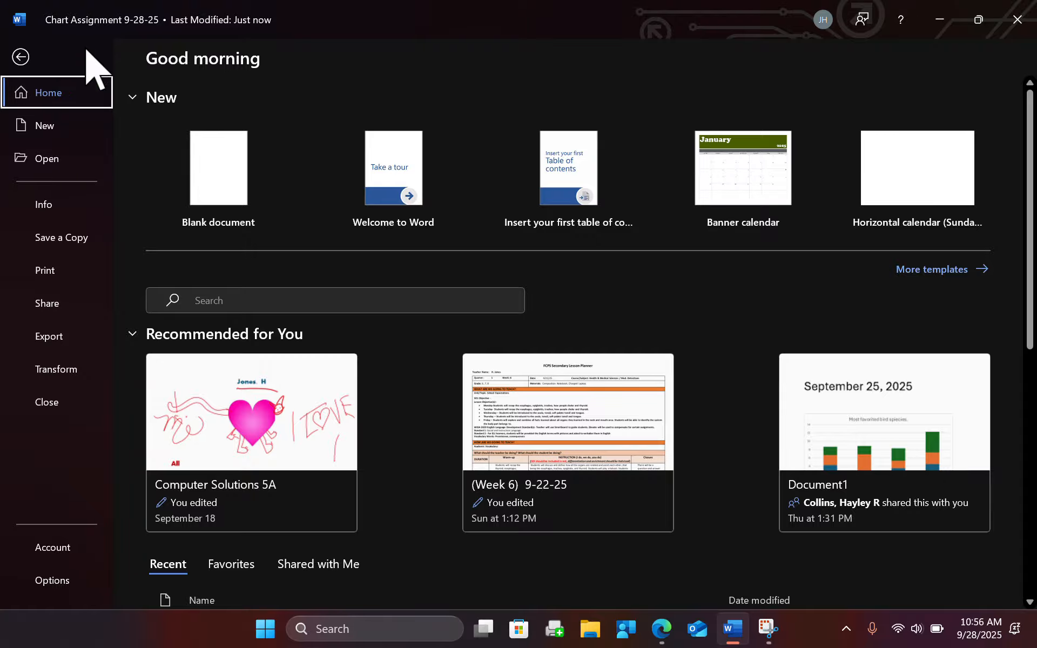
left_click(22, 58)
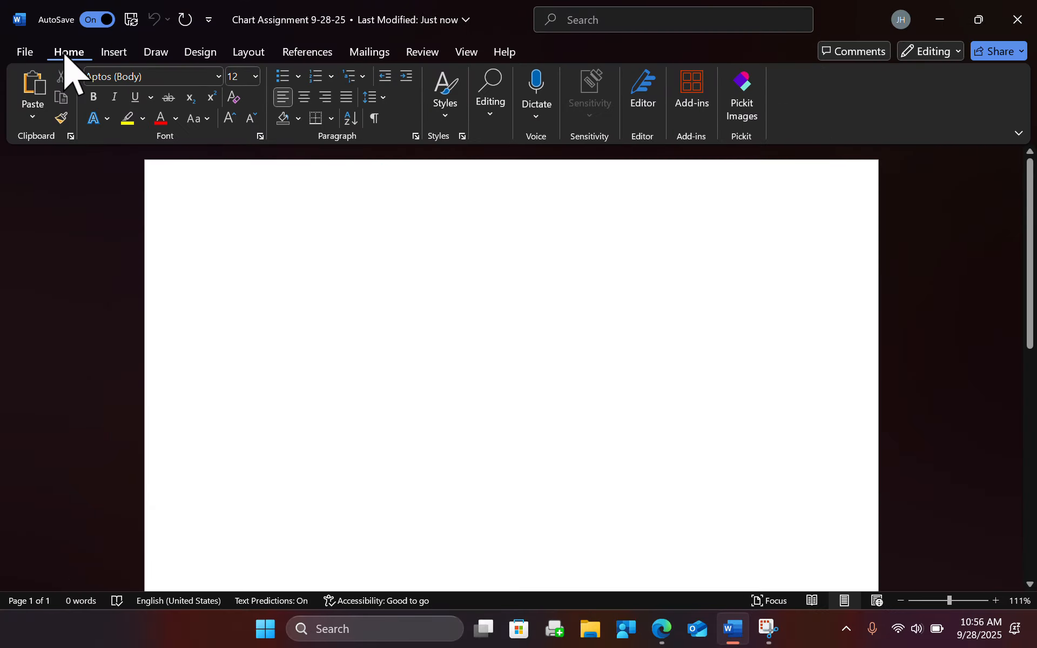
left_click(113, 54)
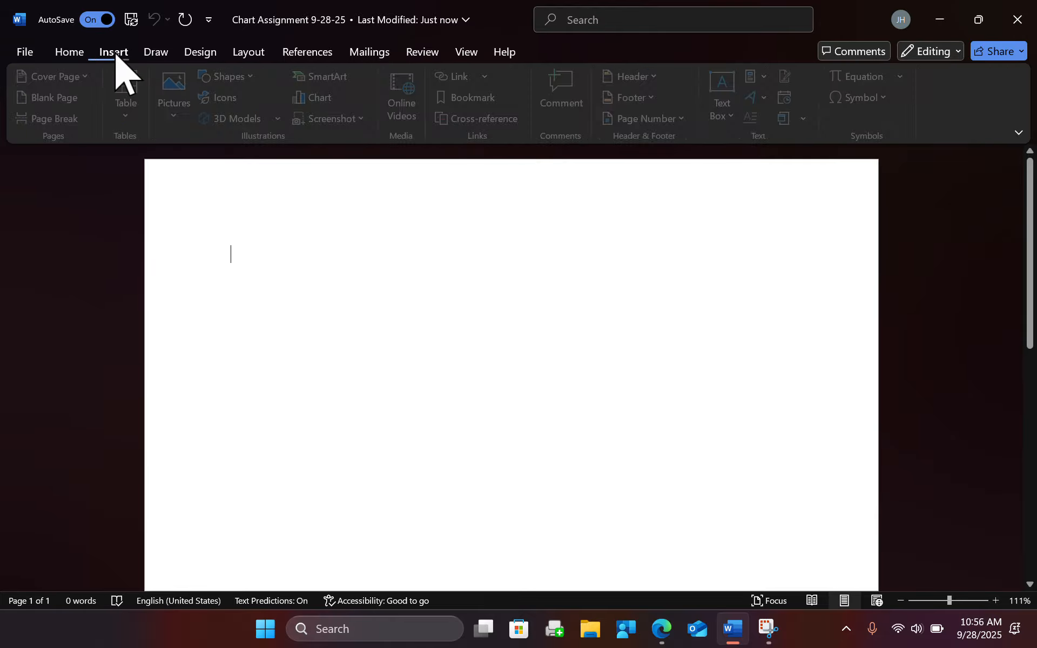
left_click(156, 53)
left_click(204, 52)
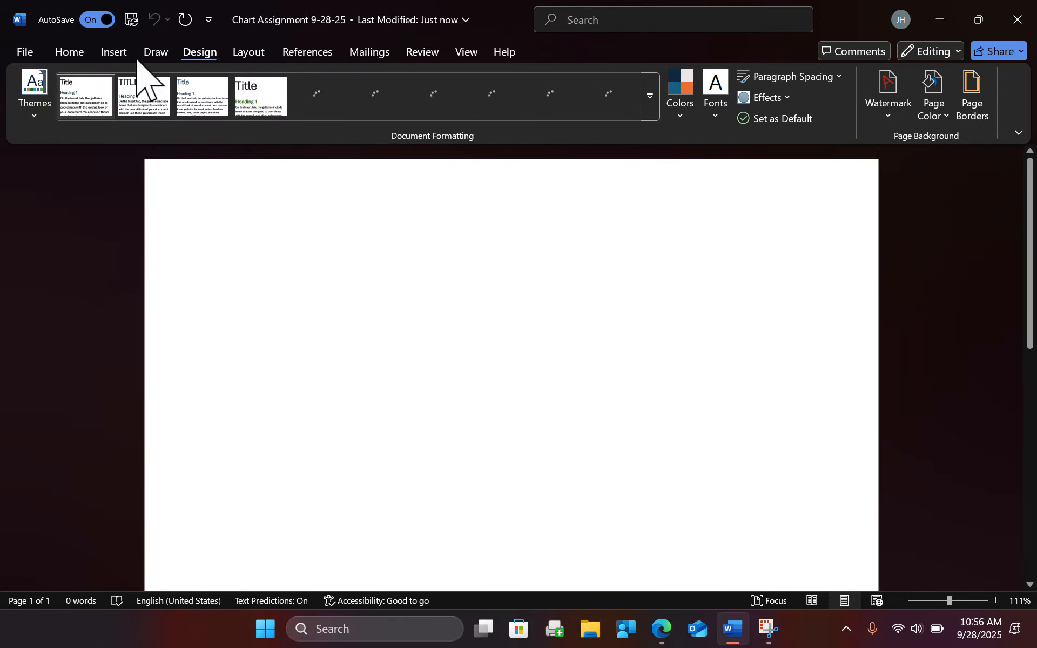
left_click(149, 54)
left_click(110, 55)
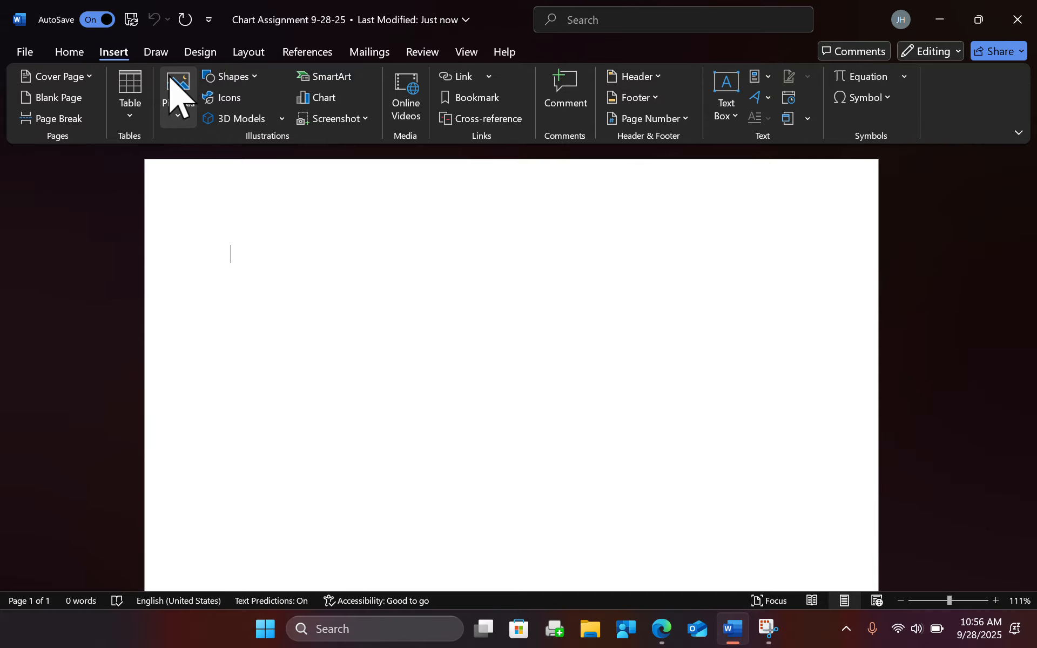
left_click(68, 53)
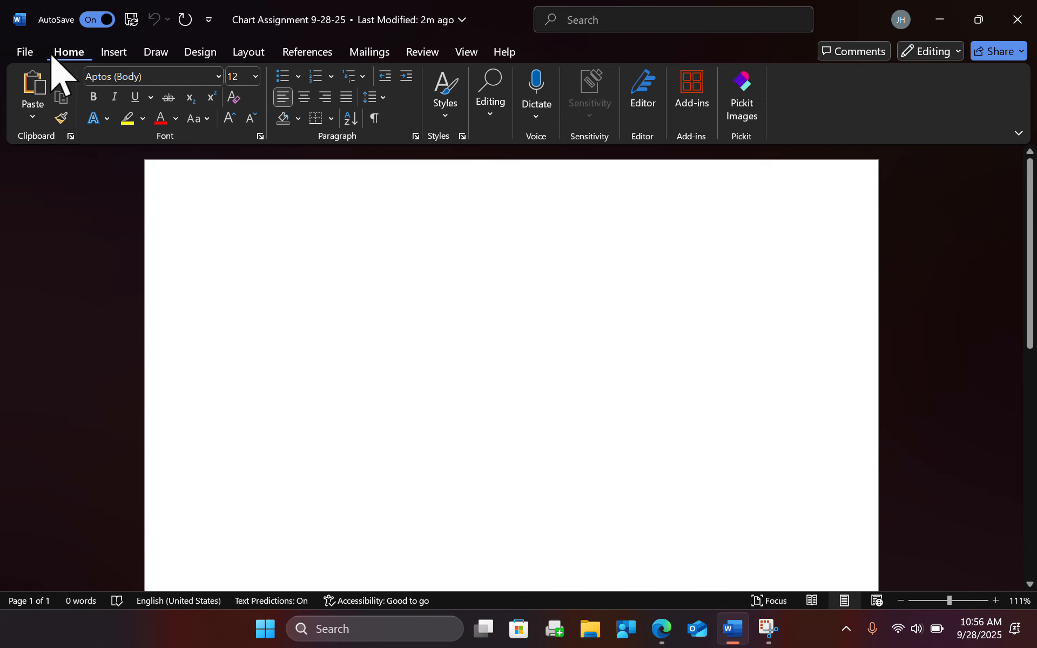
left_click(24, 52)
left_click(22, 56)
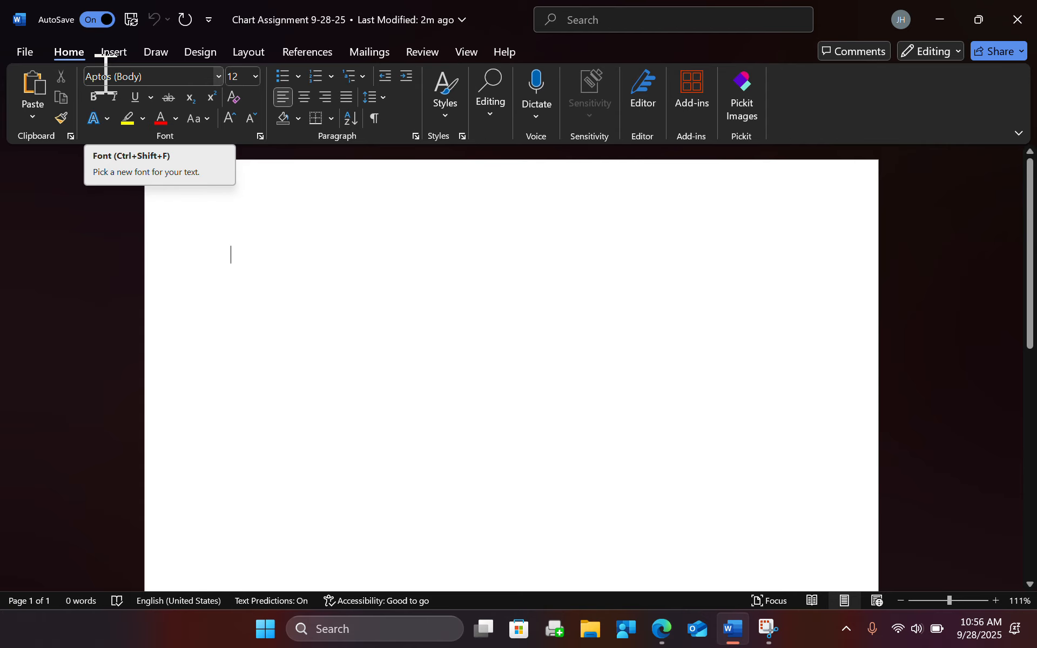
Step: Check the AutoSave and save controls and the document's file name and storage location
left_click(97, 20)
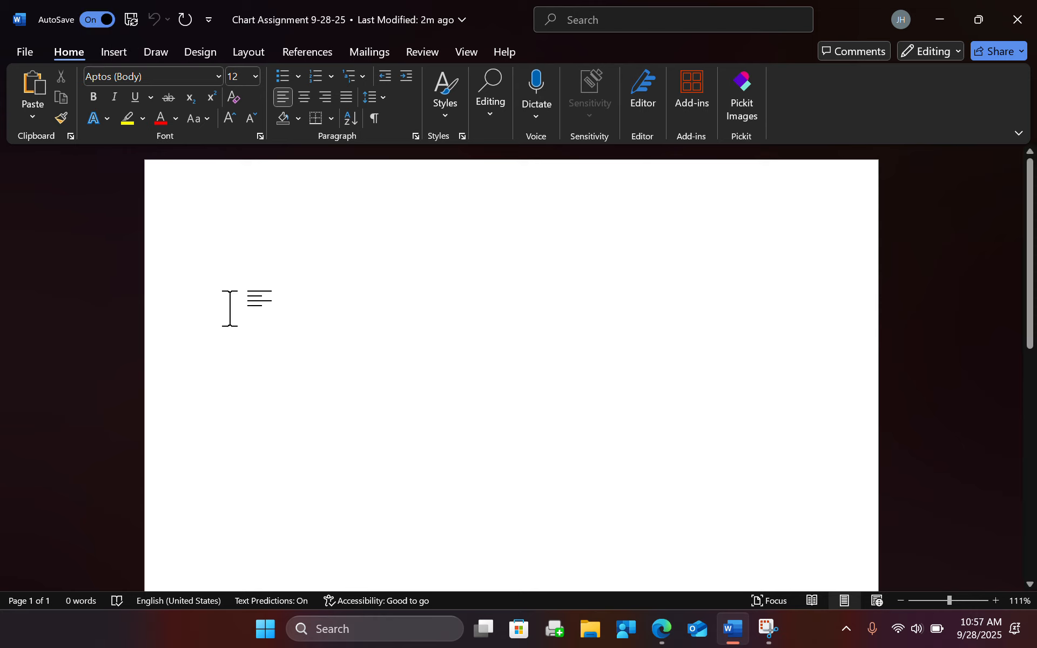
left_click(129, 22)
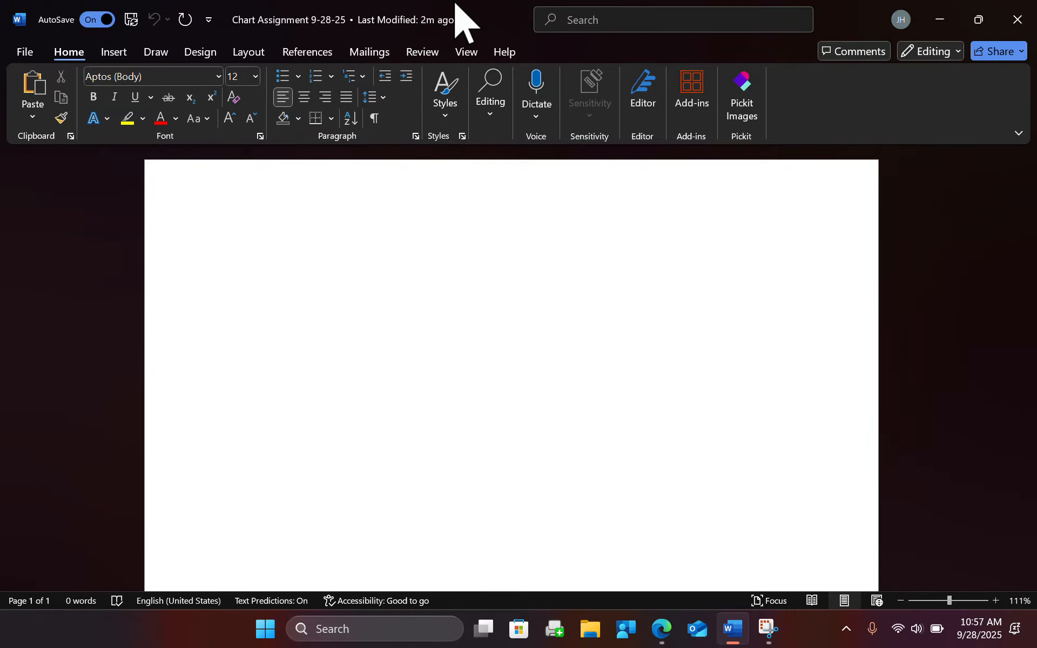
left_click(304, 21)
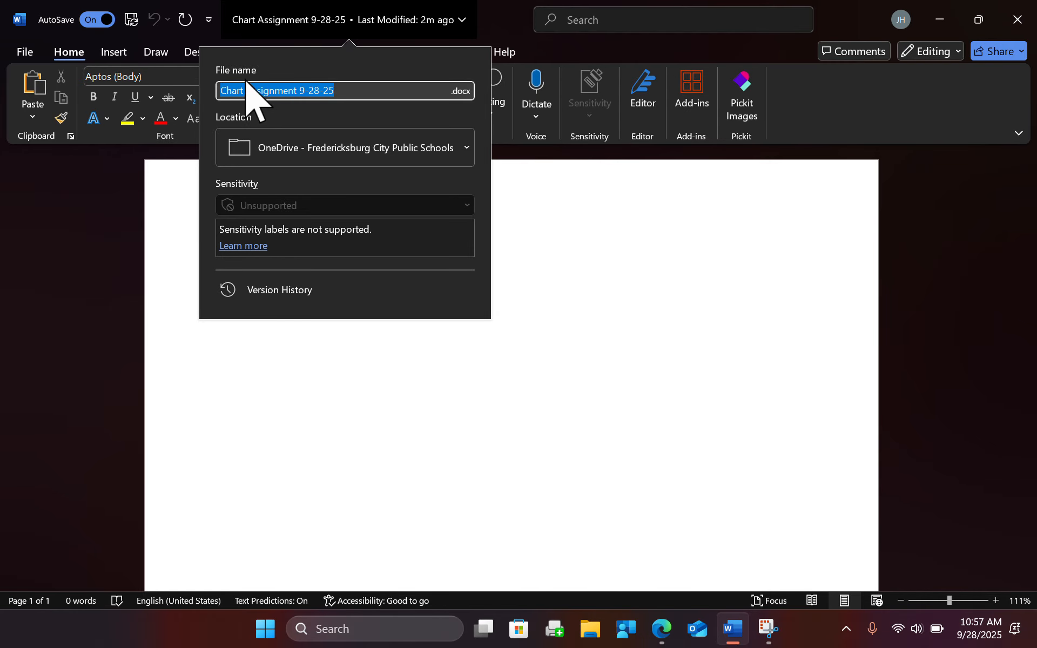
left_click(251, 22)
left_click(252, 22)
left_click(291, 19)
left_click(289, 16)
left_click(603, 286)
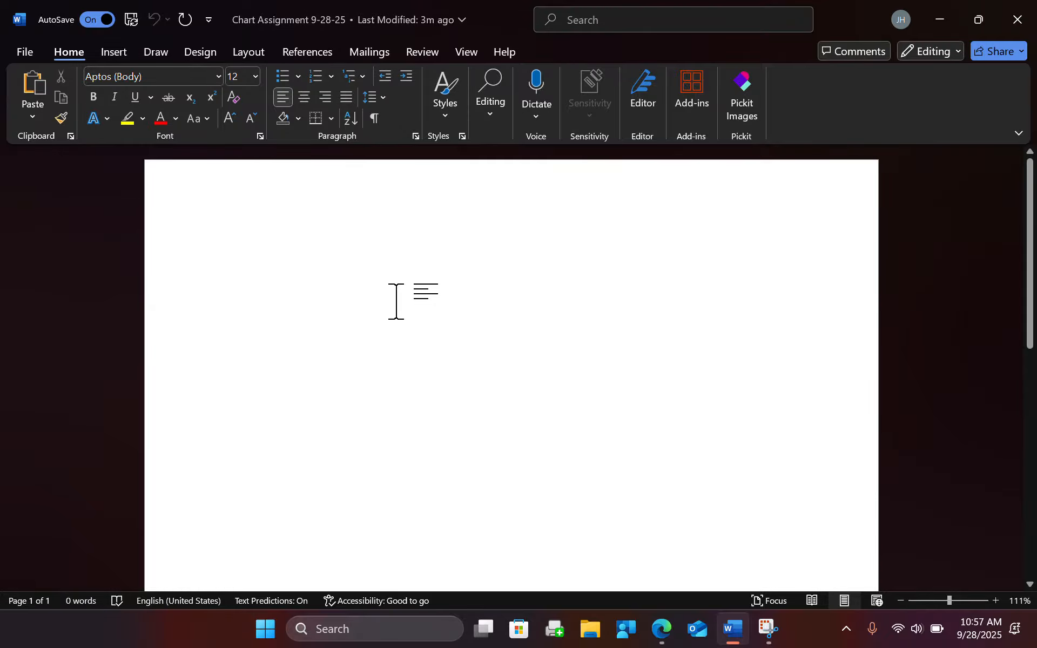
Step: Insert the current date at the start of the document in the format "Sunday, September 28, 2025"
left_click(112, 52)
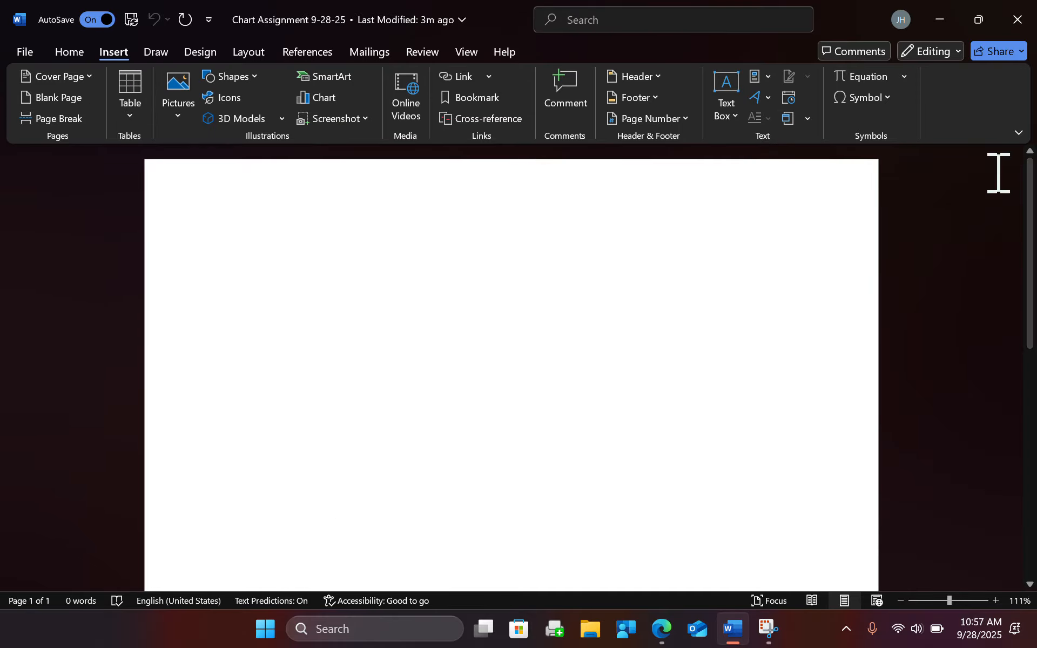
left_click(790, 98)
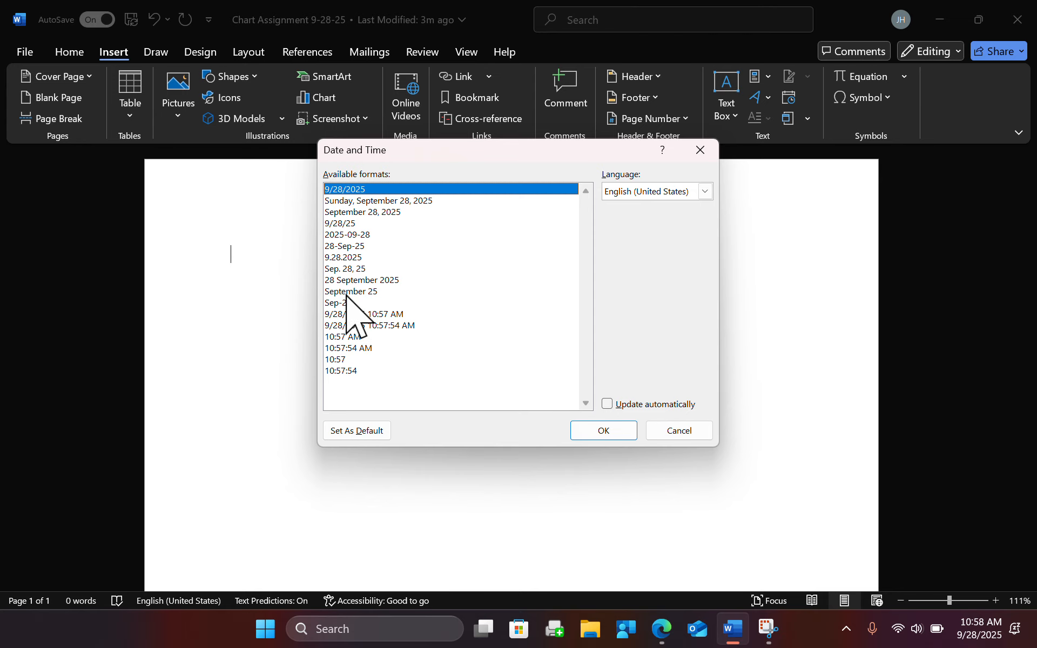
left_click(348, 211)
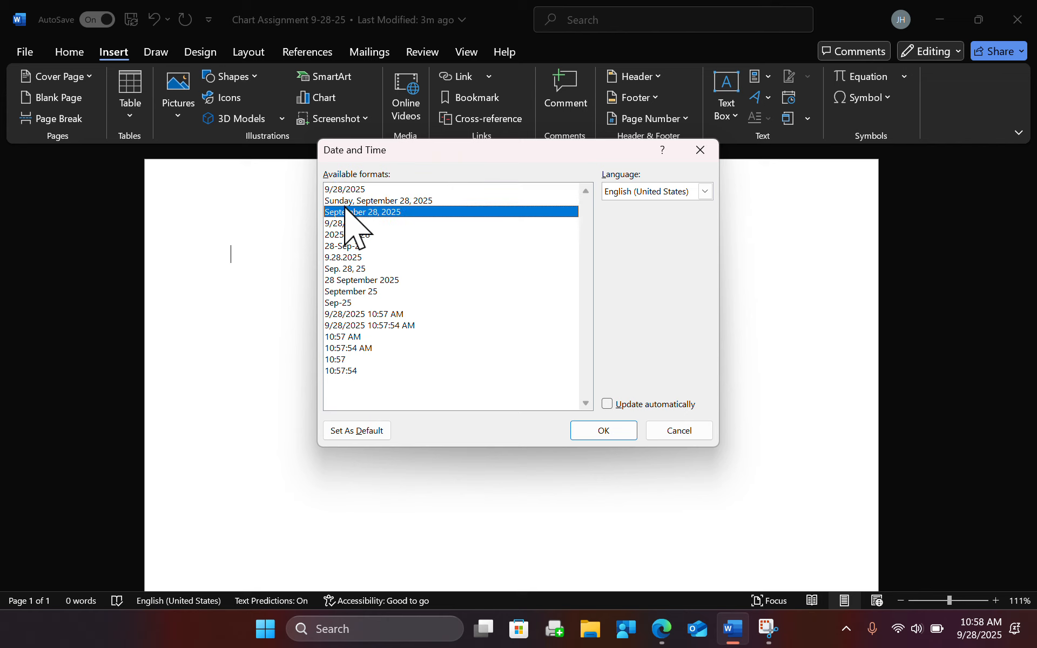
left_click(339, 201)
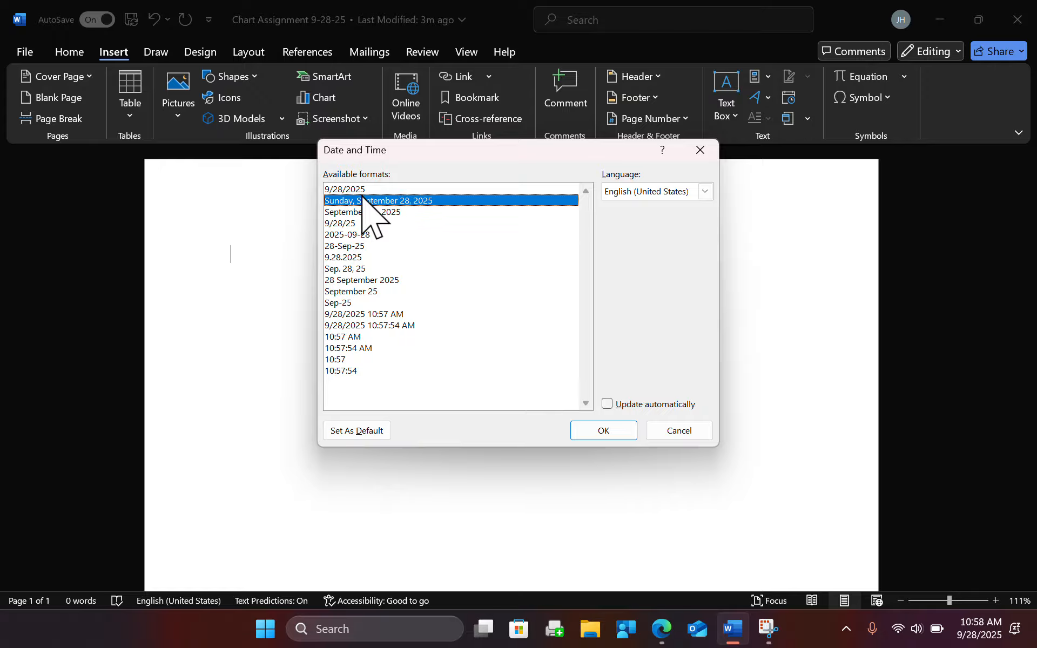
left_click(351, 190)
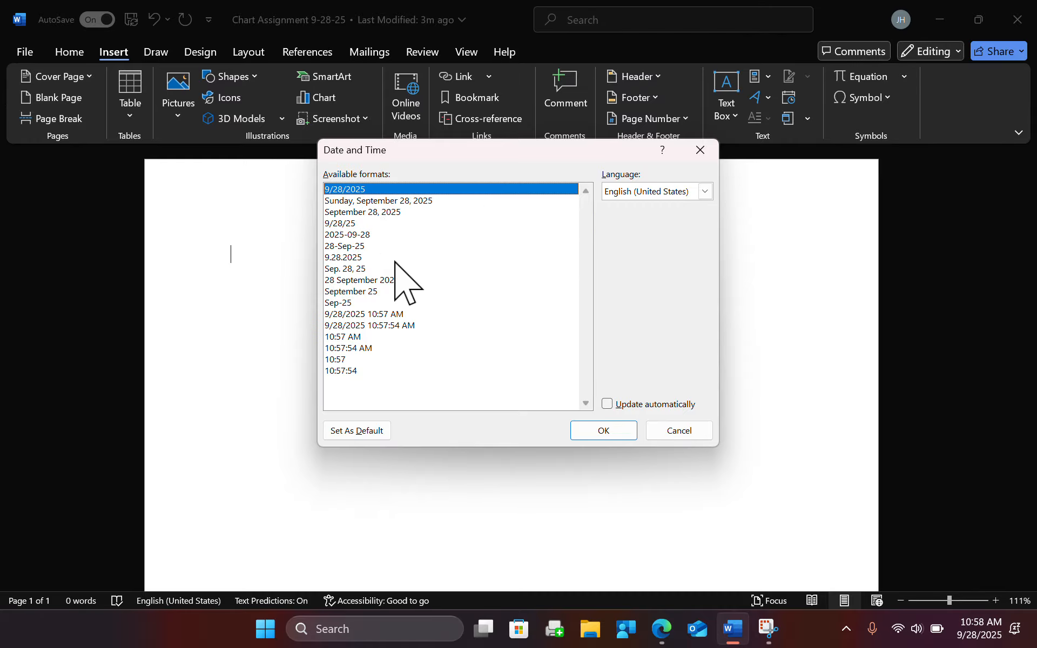
left_click(381, 313)
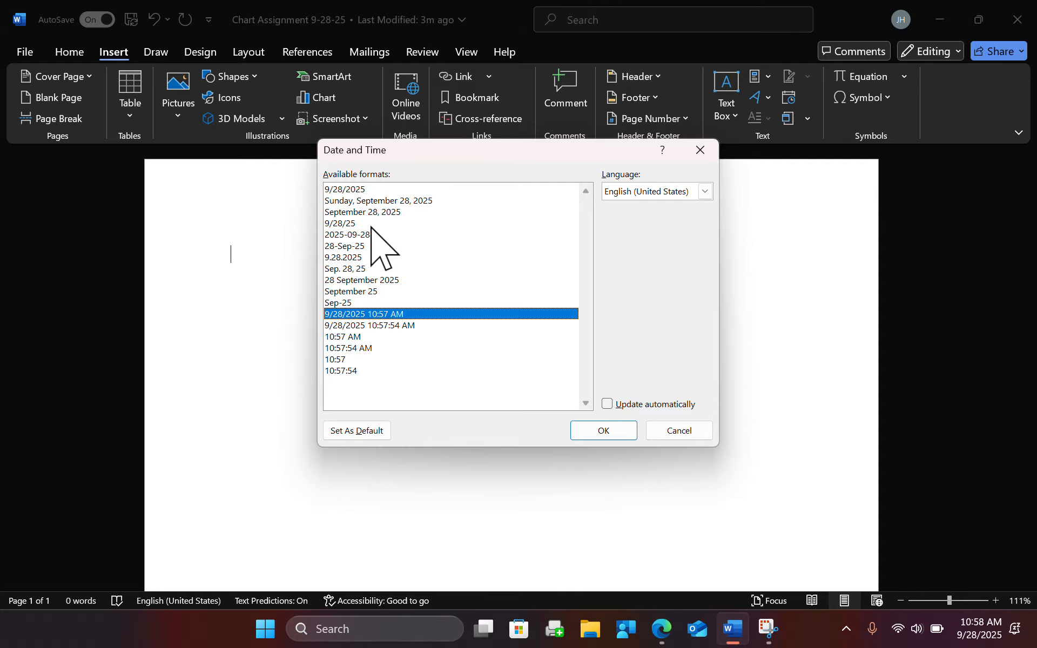
left_click(378, 201)
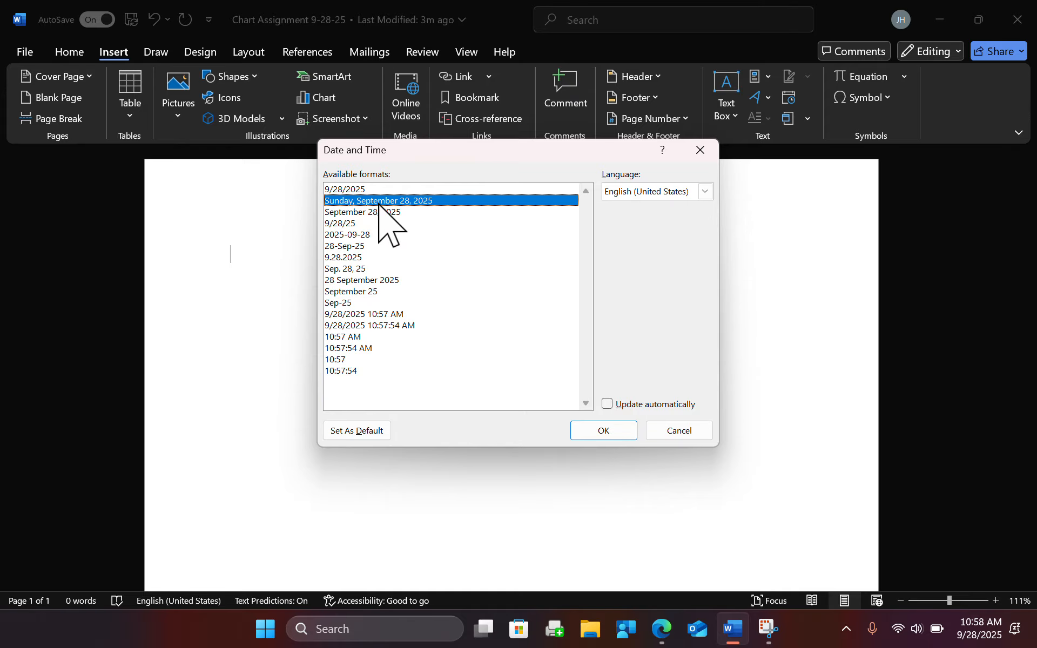
left_click(595, 432)
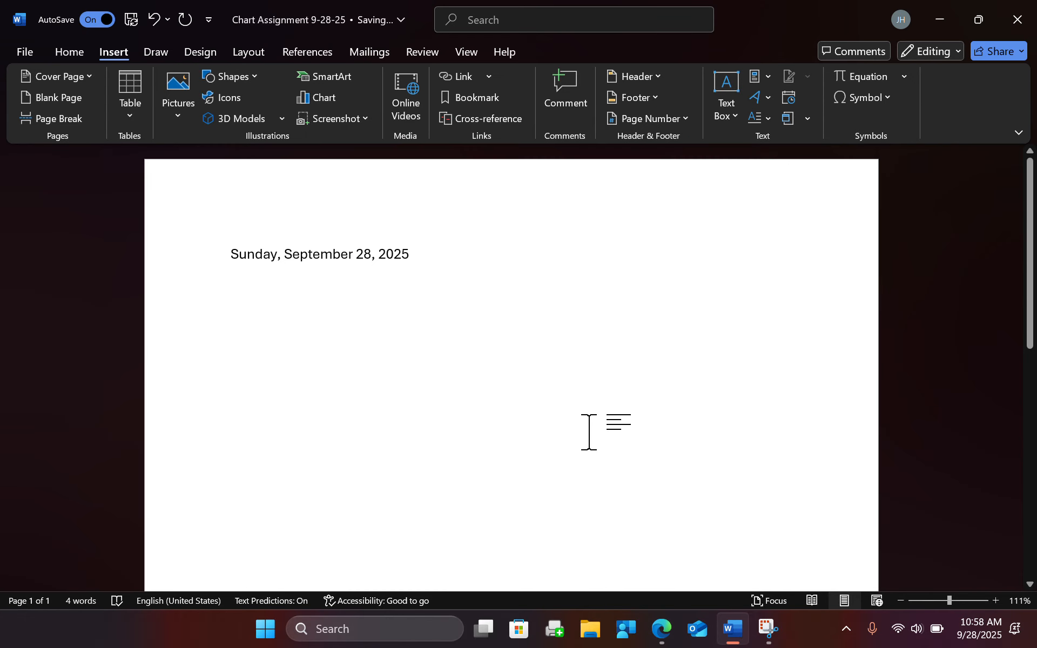
Step: Insert the date and time with seconds on a new line, using the 9/28/2025 10:58:39 AM format
key("Return")
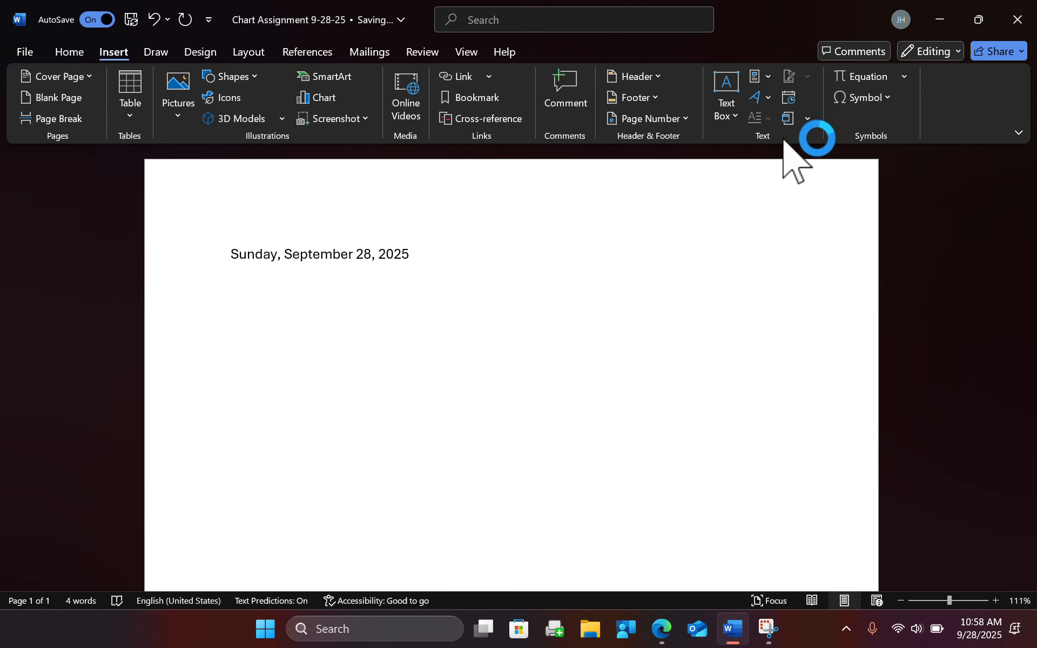
left_click(788, 101)
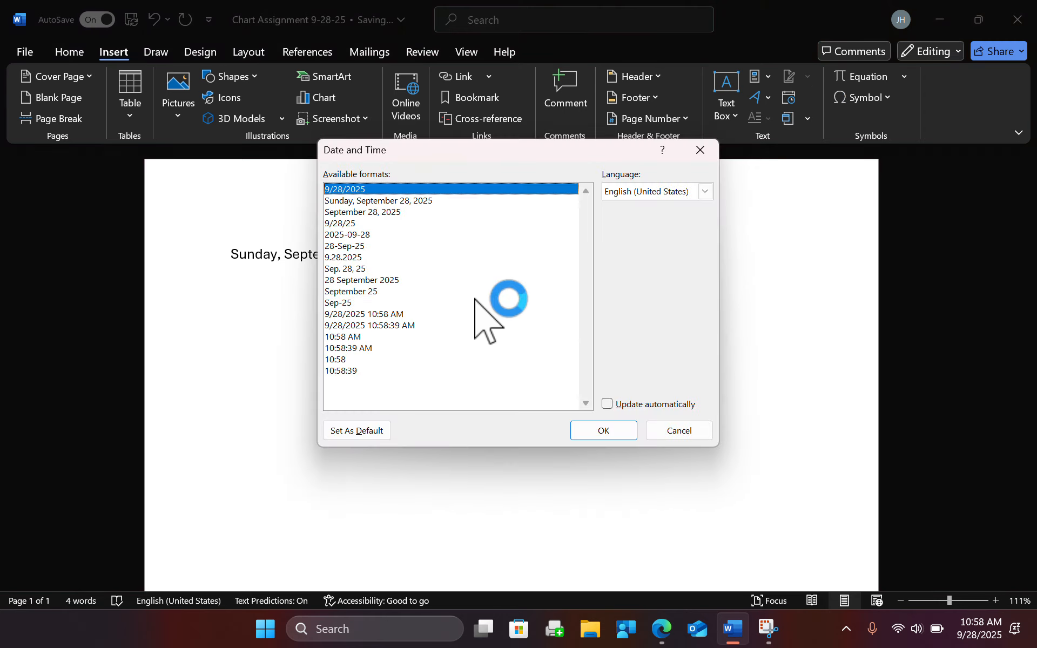
left_click(381, 326)
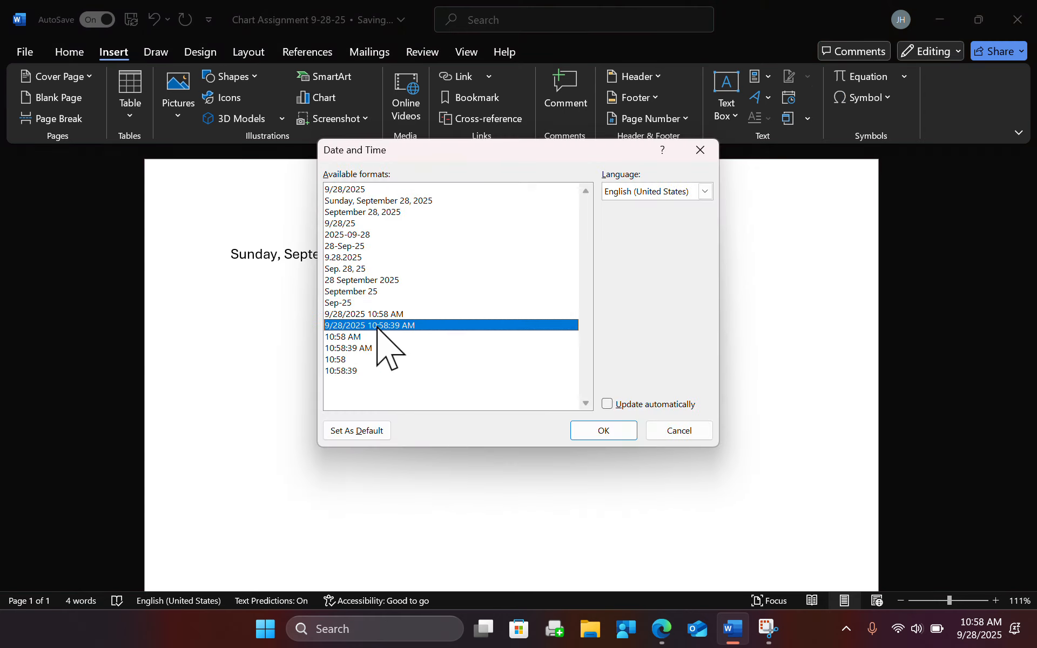
left_click(597, 431)
Step: Delete both inserted date lines so the page is blank
left_click_drag(394, 308, 243, 238)
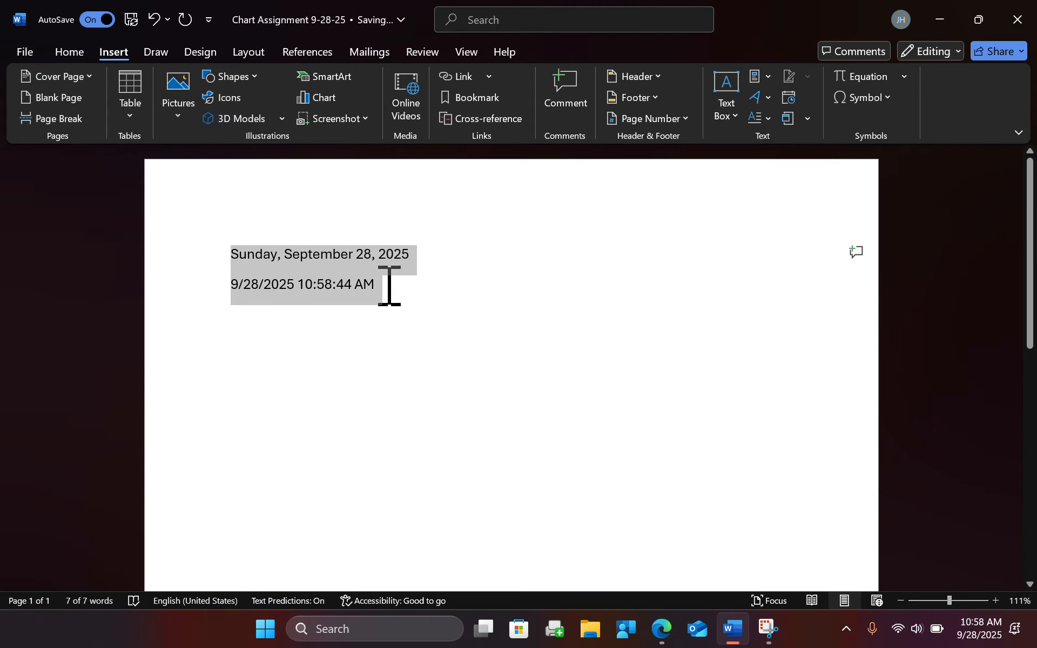
left_click(351, 325)
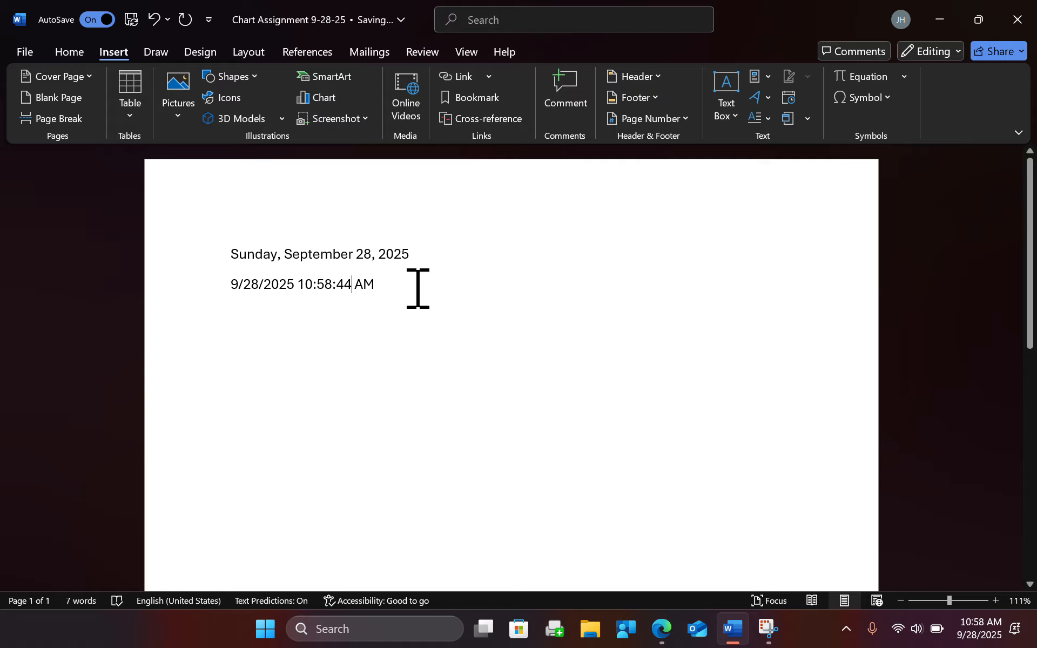
left_click_drag(417, 288, 200, 257)
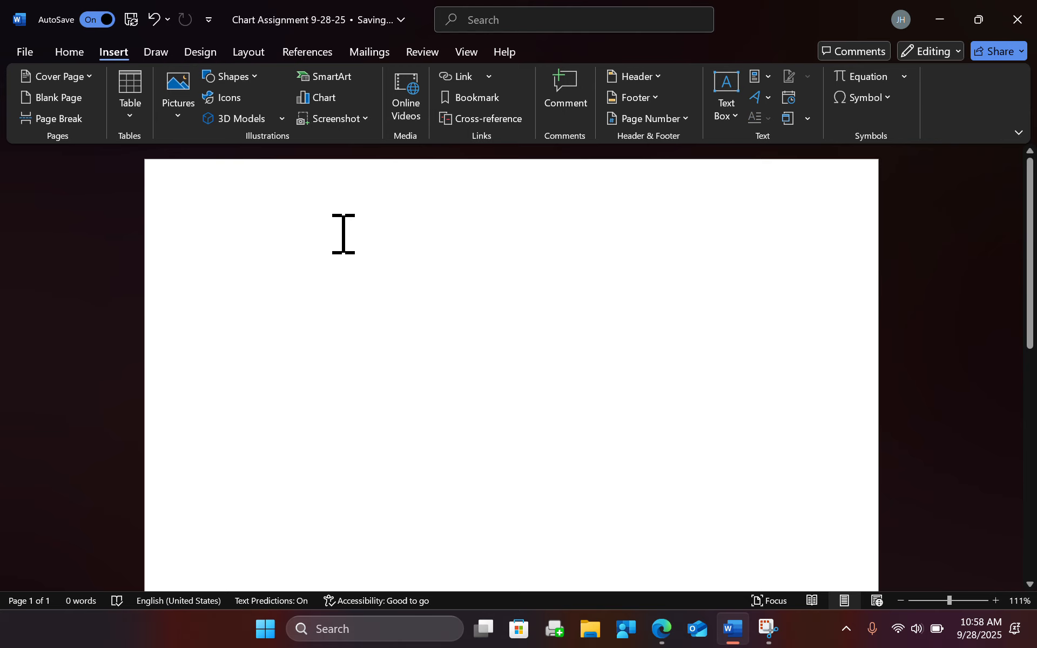
Step: Insert the current date at the start of the blank page in the format "September 28, 2025"
left_click(788, 98)
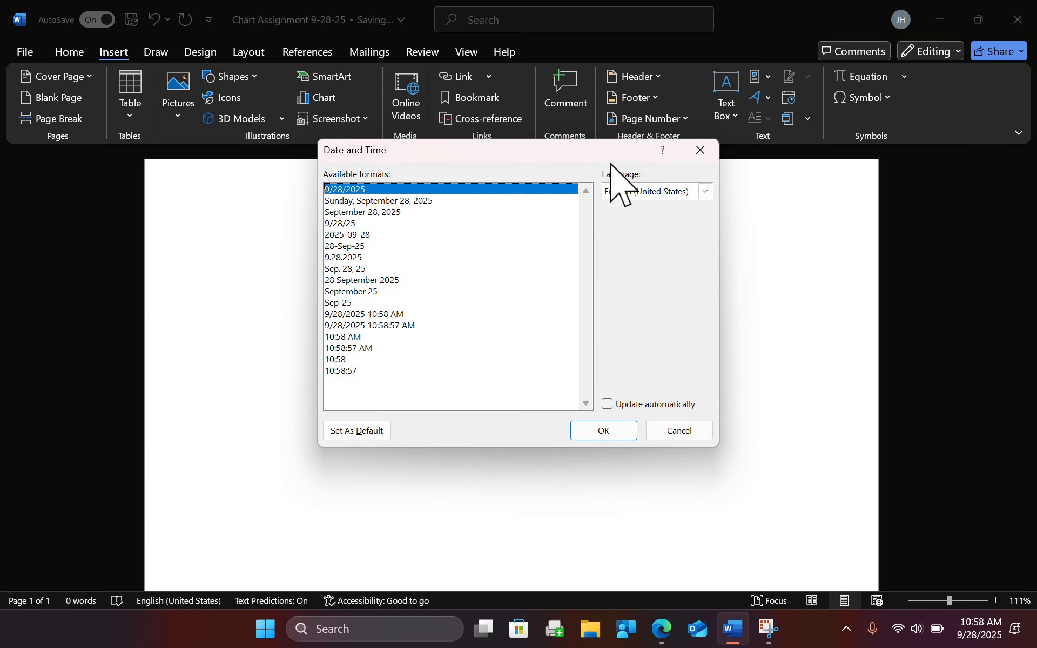
left_click(348, 212)
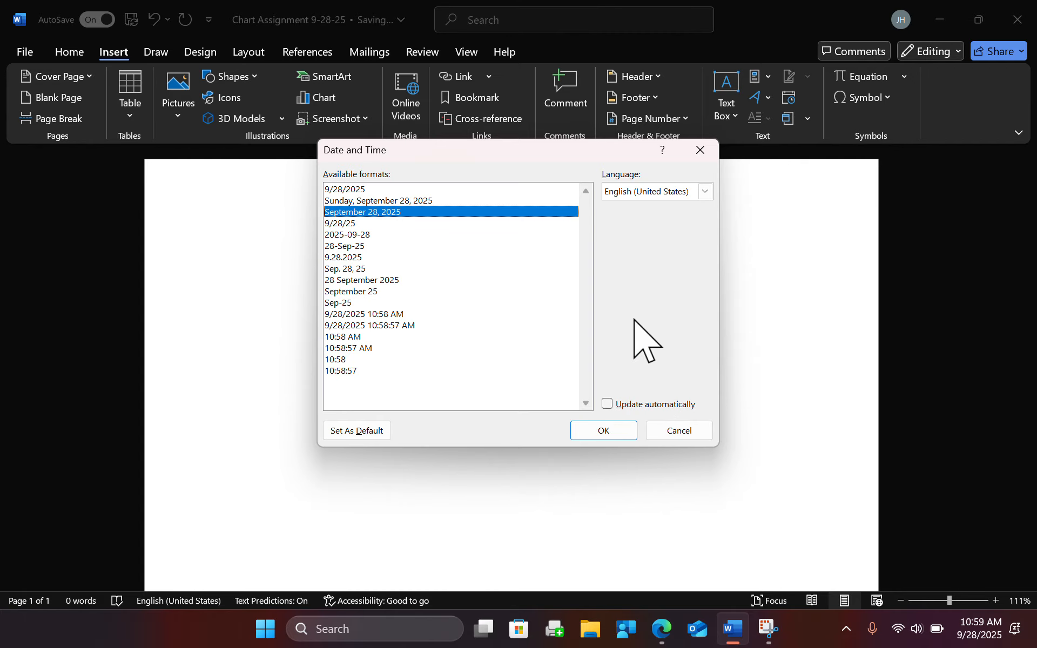
left_click(603, 431)
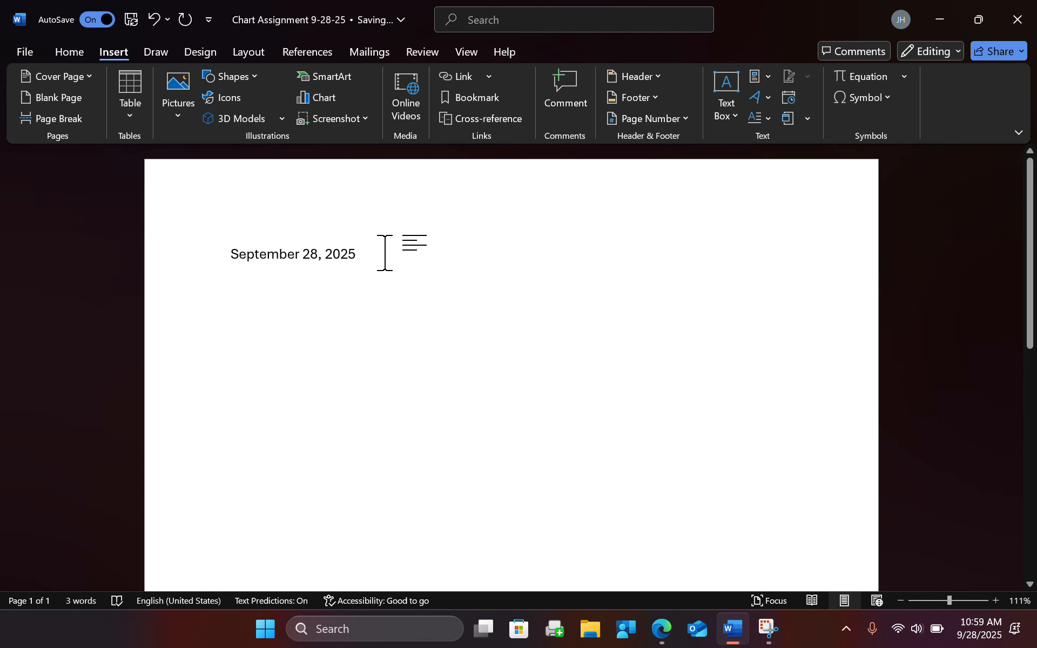
Step: Set the font size of the inserted date line to 16
left_click_drag(384, 252, 220, 252)
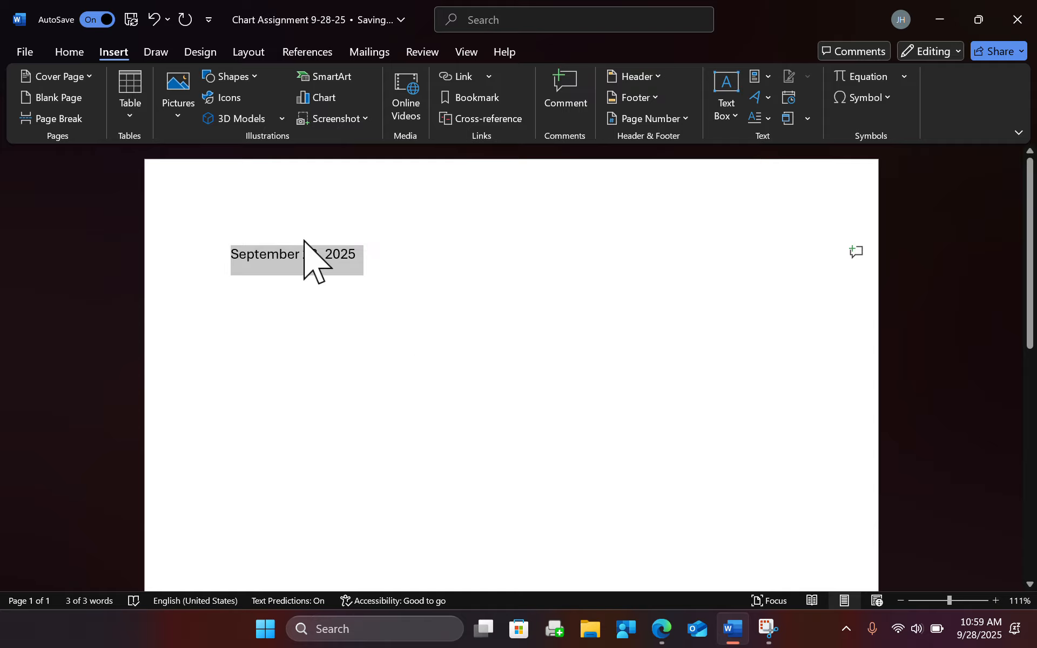
left_click(305, 249)
left_click(220, 255)
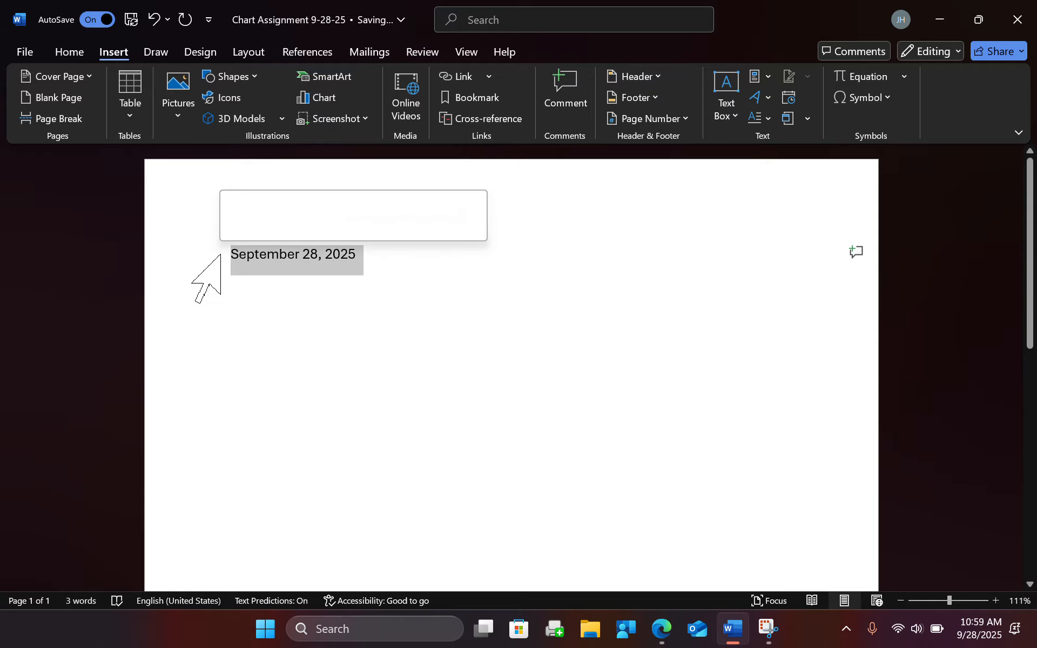
left_click(339, 204)
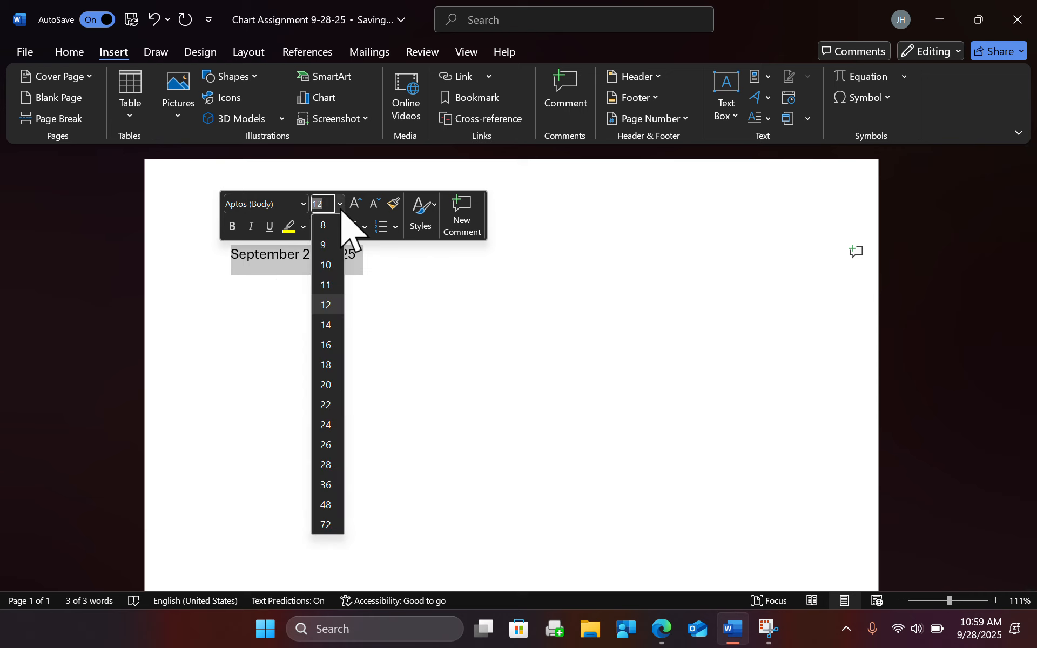
left_click(324, 347)
left_click(322, 342)
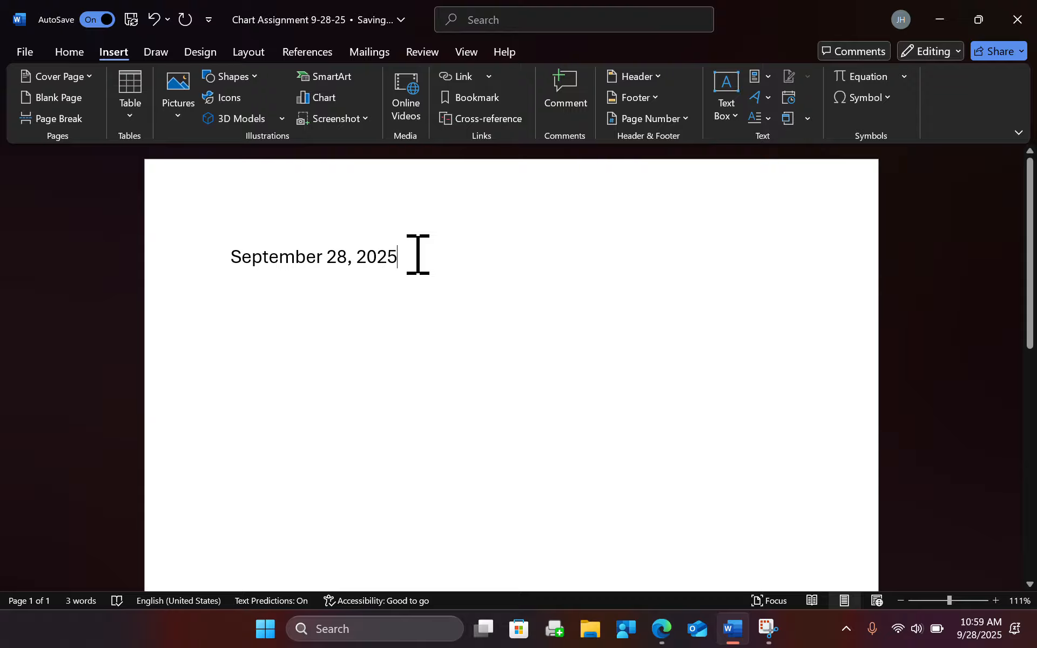
Step: Enlarge the inserted date line to font size 20
left_click_drag(413, 256, 285, 257)
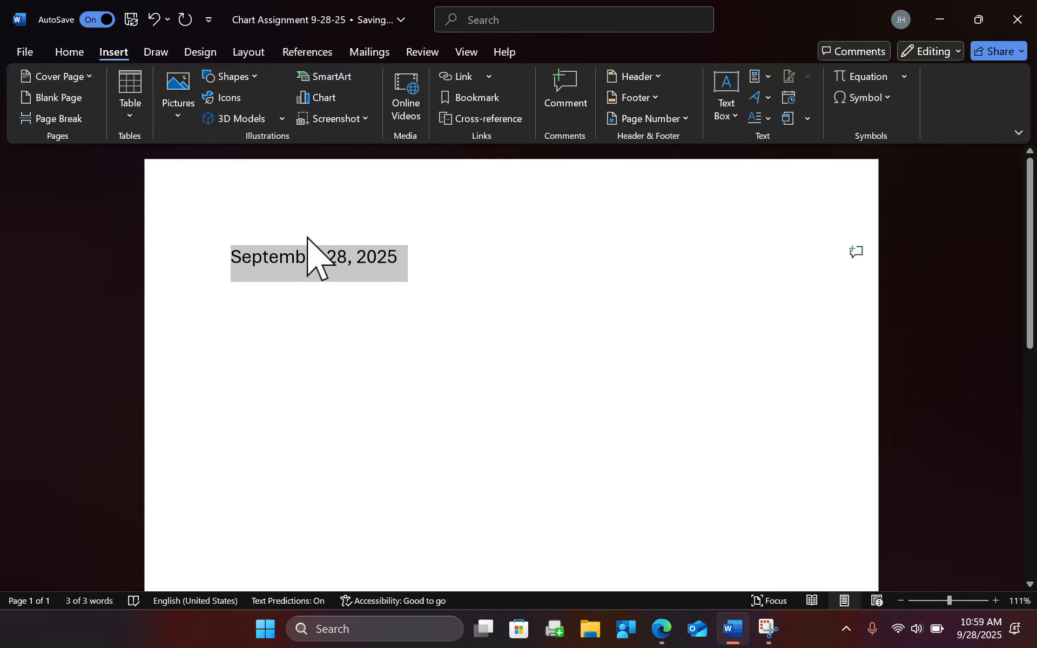
left_click(441, 258)
left_click(204, 257)
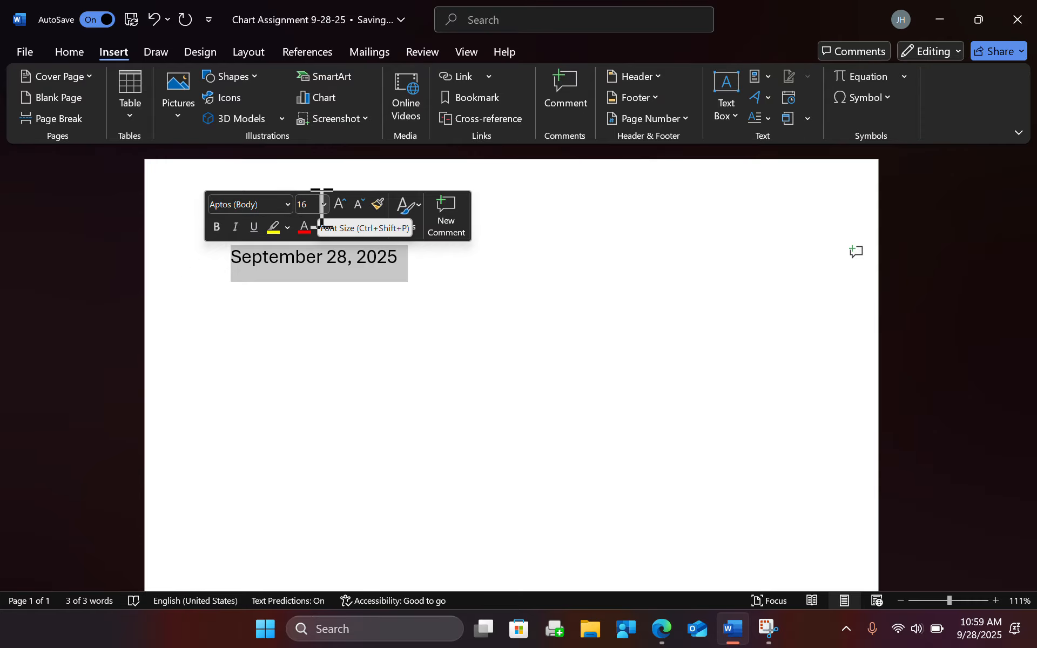
left_click(324, 204)
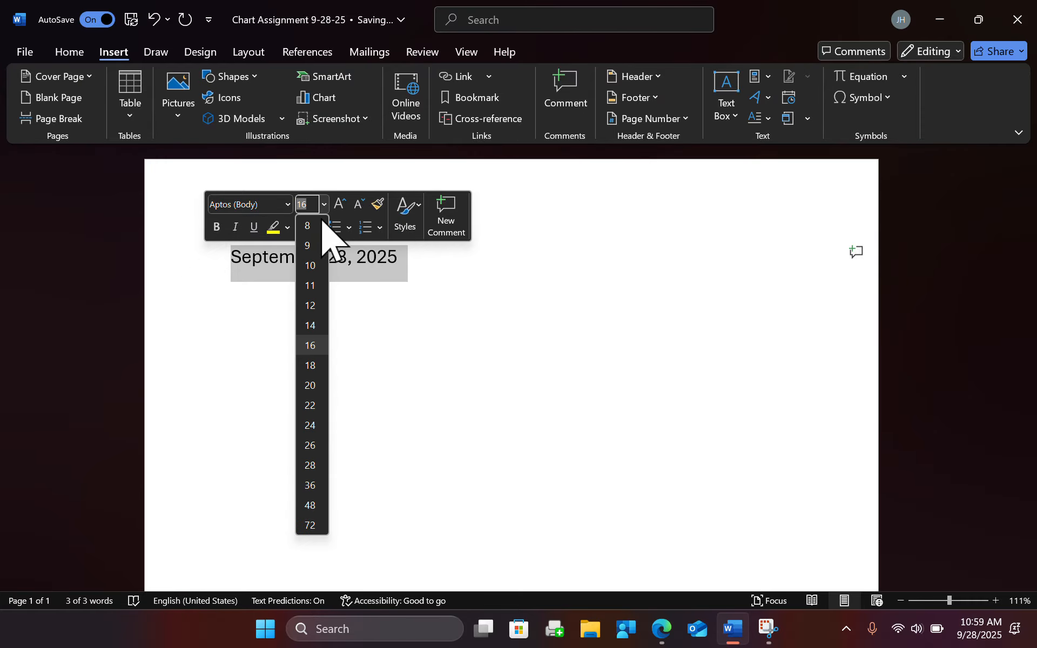
left_click(310, 386)
left_click(310, 383)
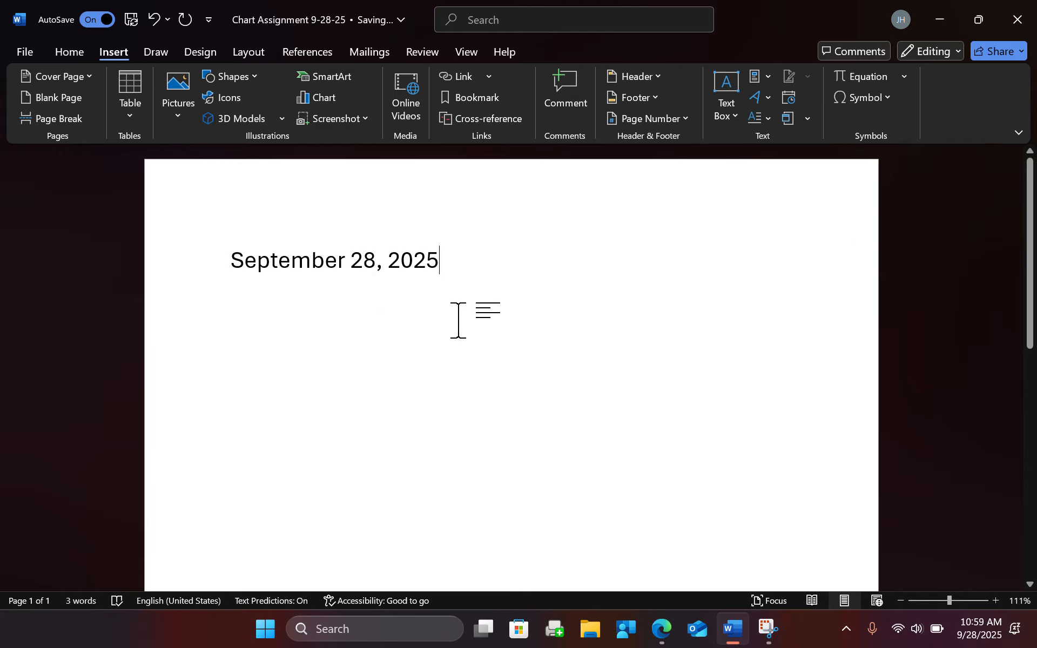
Step: Set the date line's font size to 18 and deselect the text
left_click(172, 258)
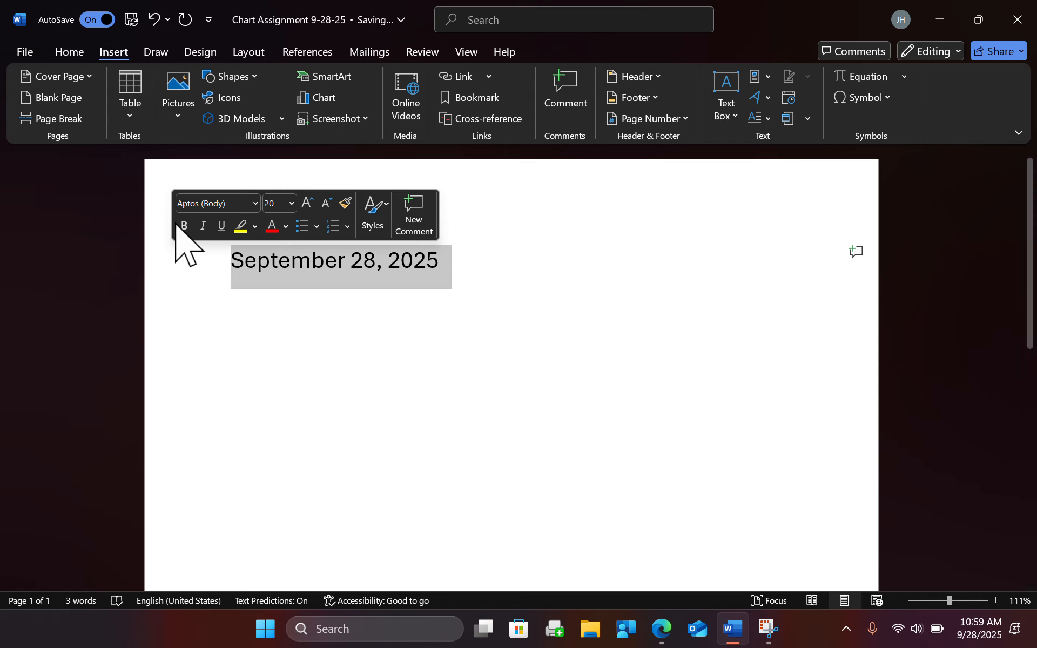
left_click(70, 52)
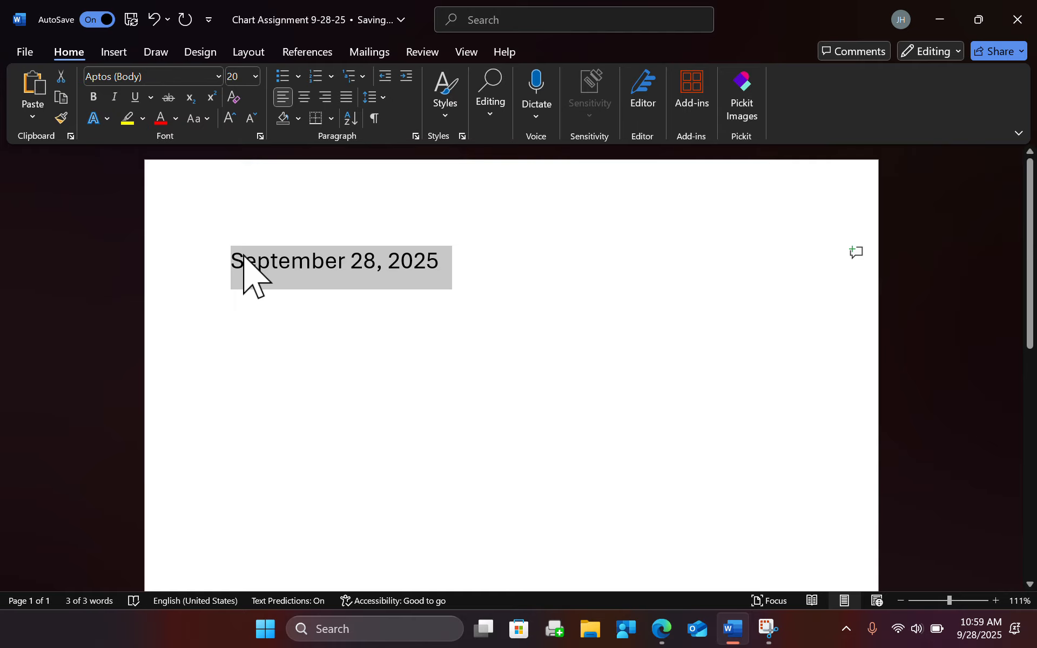
left_click(255, 77)
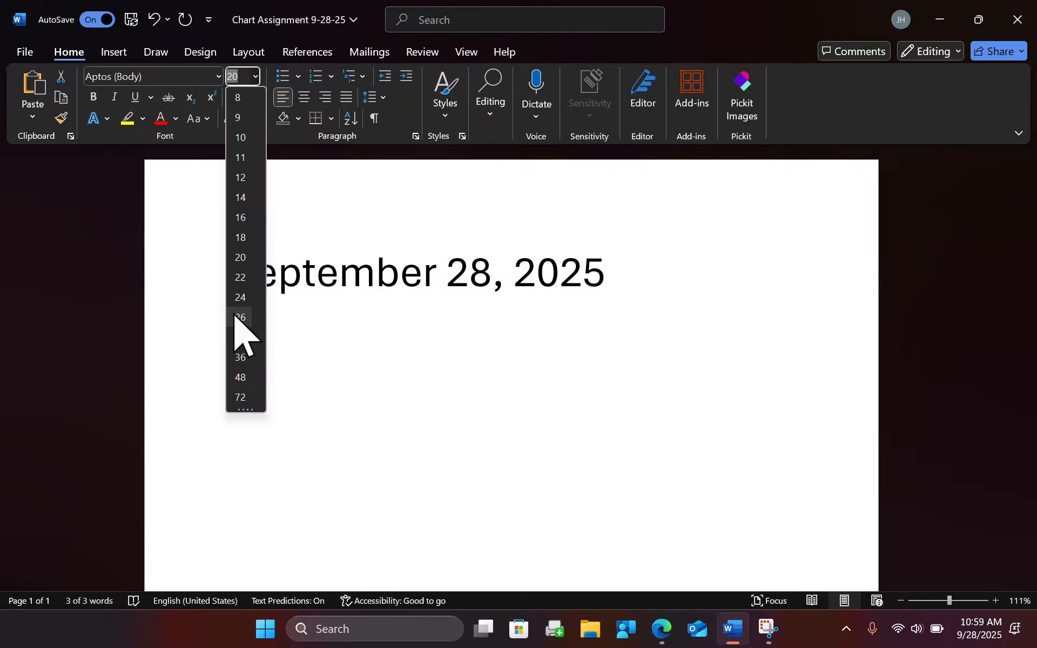
left_click(241, 238)
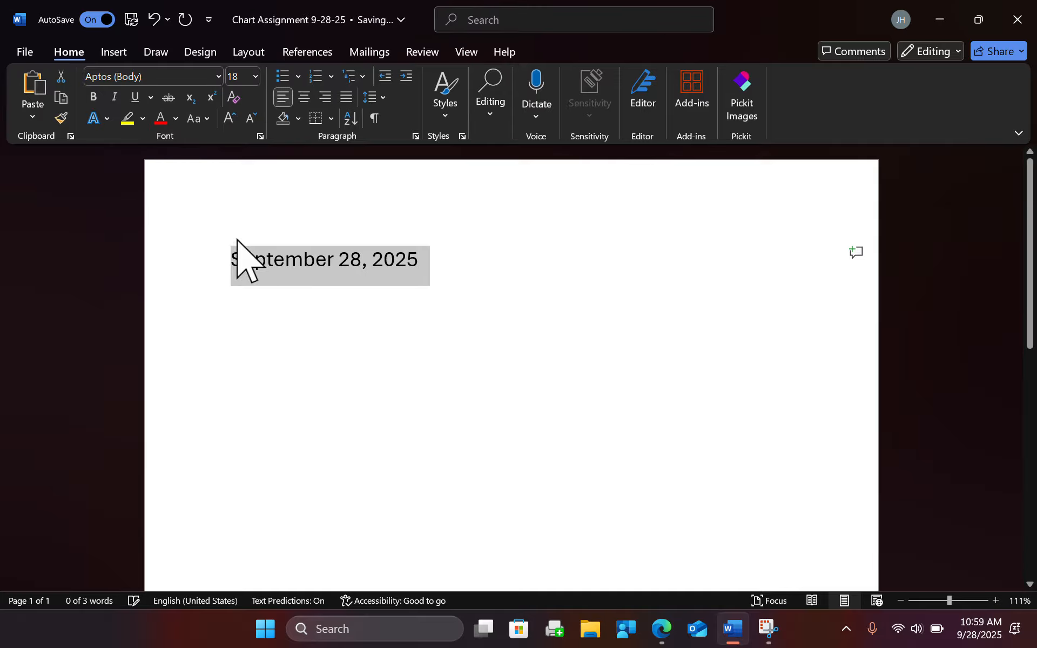
left_click(331, 363)
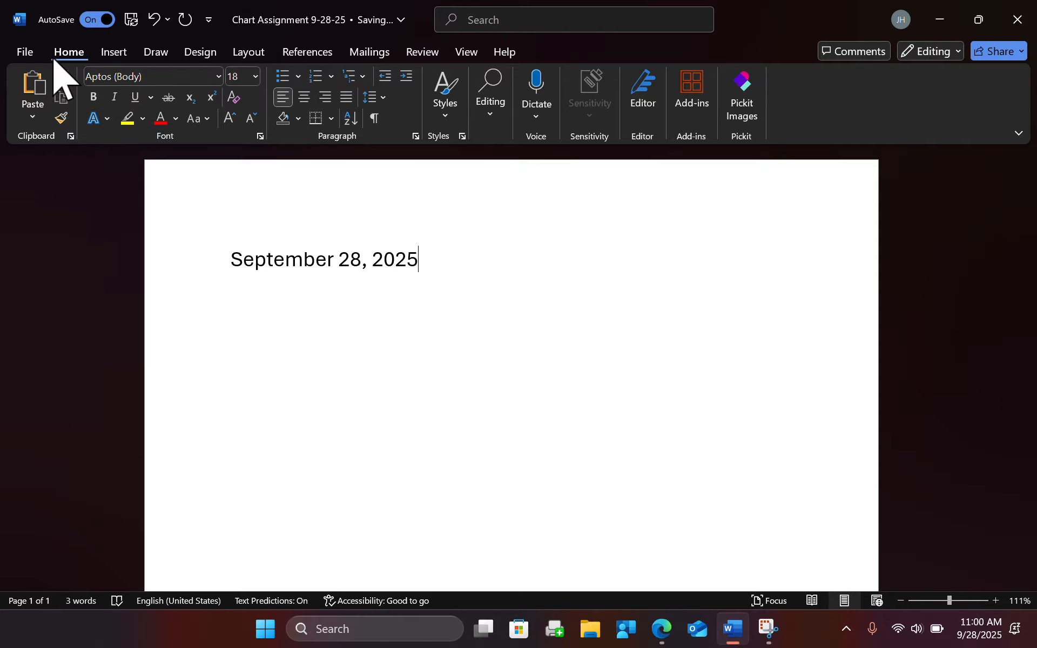
Step: Open the chart insertion dialog with the insertion point on a blank line below the date
left_click(114, 52)
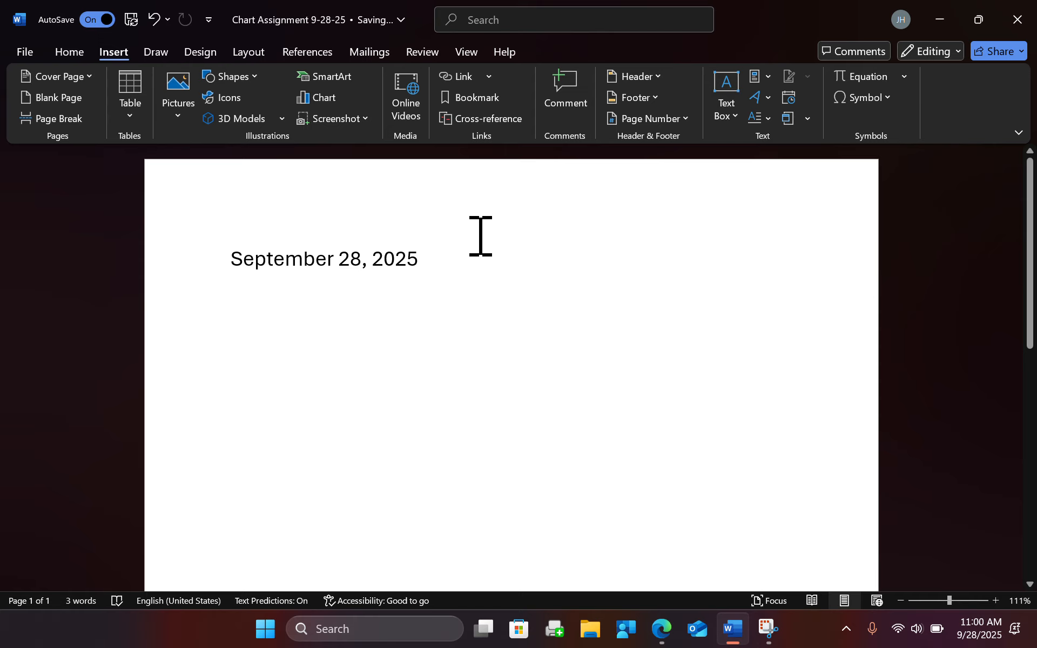
key("ctrl+z")
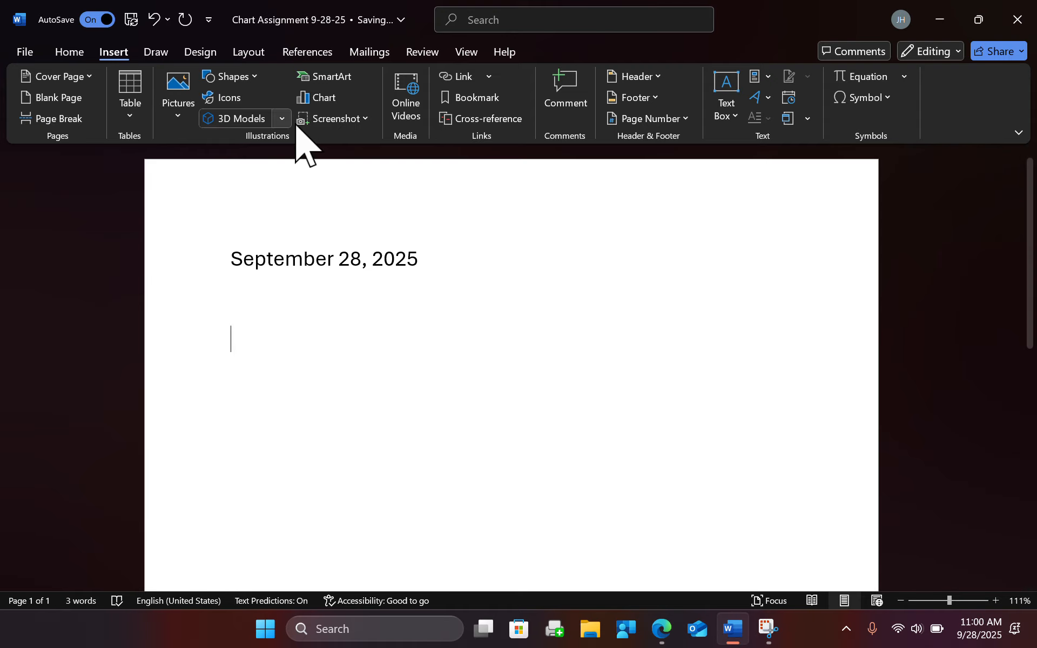
left_click(319, 98)
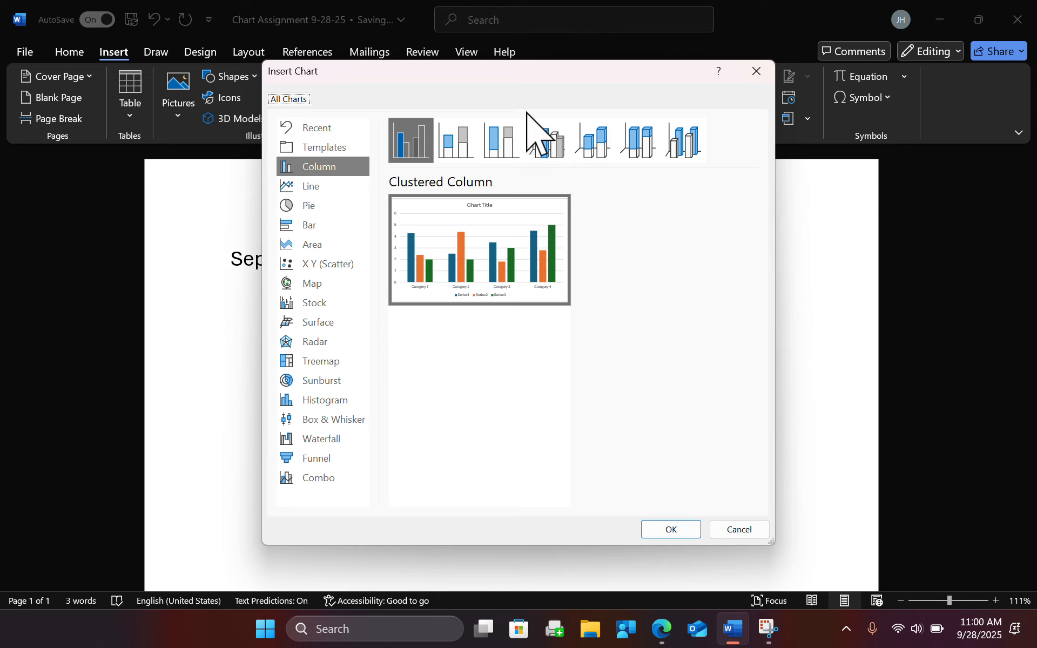
left_click(756, 70)
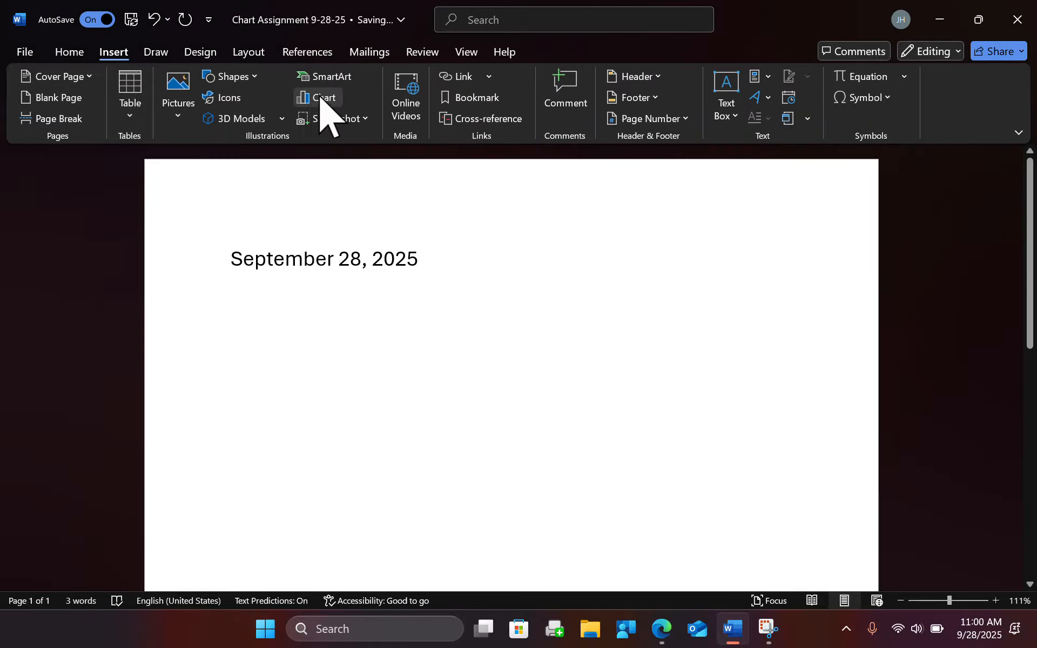
left_click(309, 99)
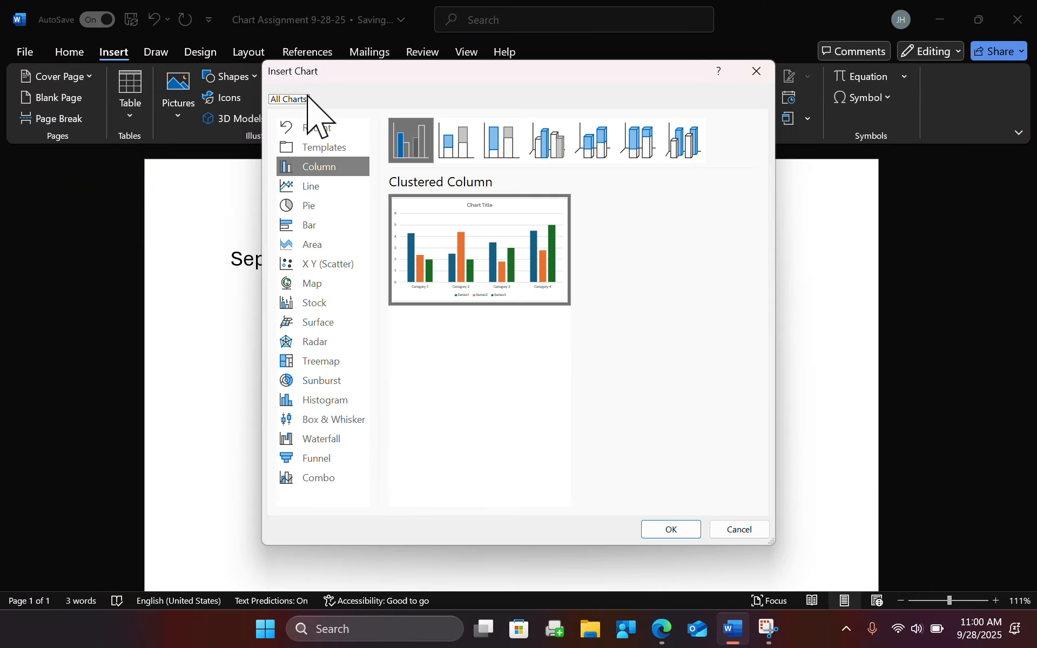
Step: Preview the Line, Pie, Bar, Area and X Y (Scatter) chart types
left_click(322, 188)
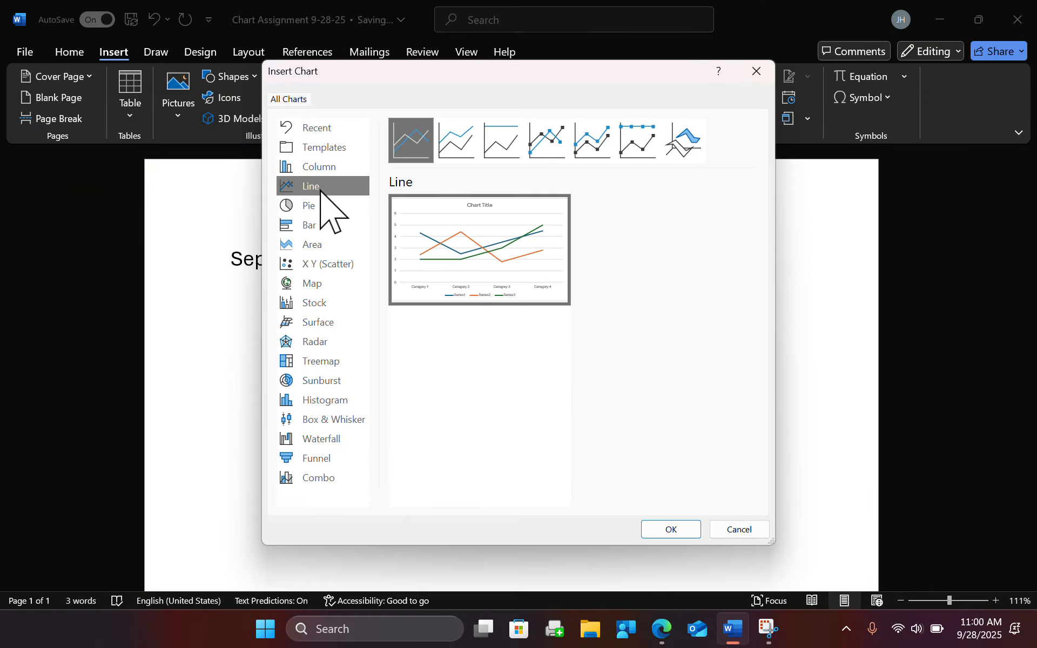
left_click(322, 208)
left_click(326, 227)
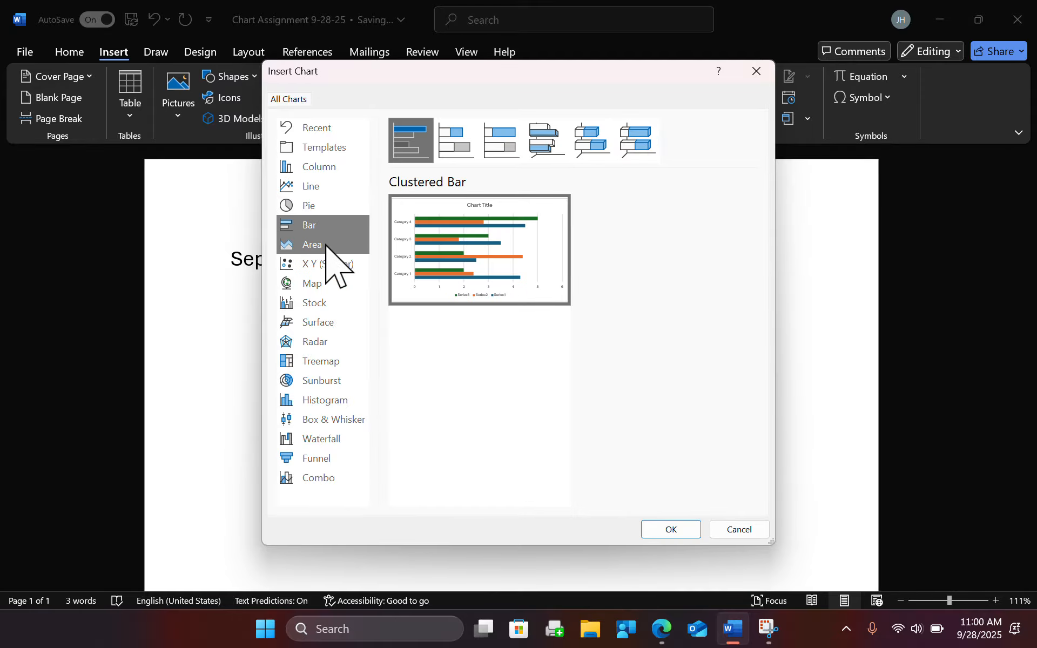
left_click(327, 246)
left_click(340, 265)
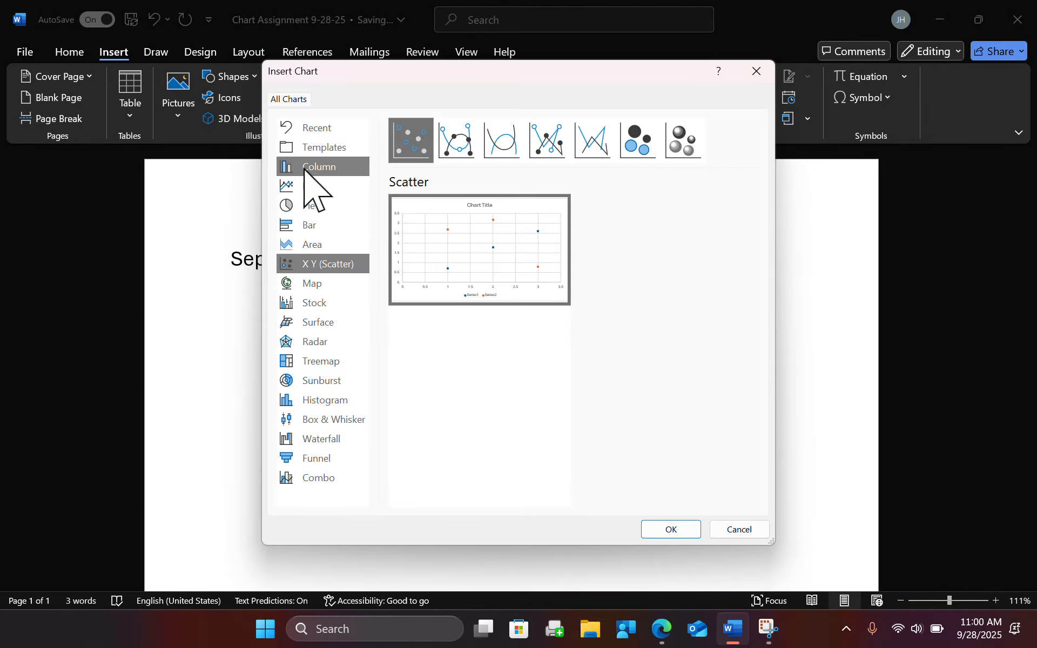
Step: Compare the Column, Line, Pie, Bar, Combo, Waterfall, Radar and Area chart types in the preview
left_click(330, 168)
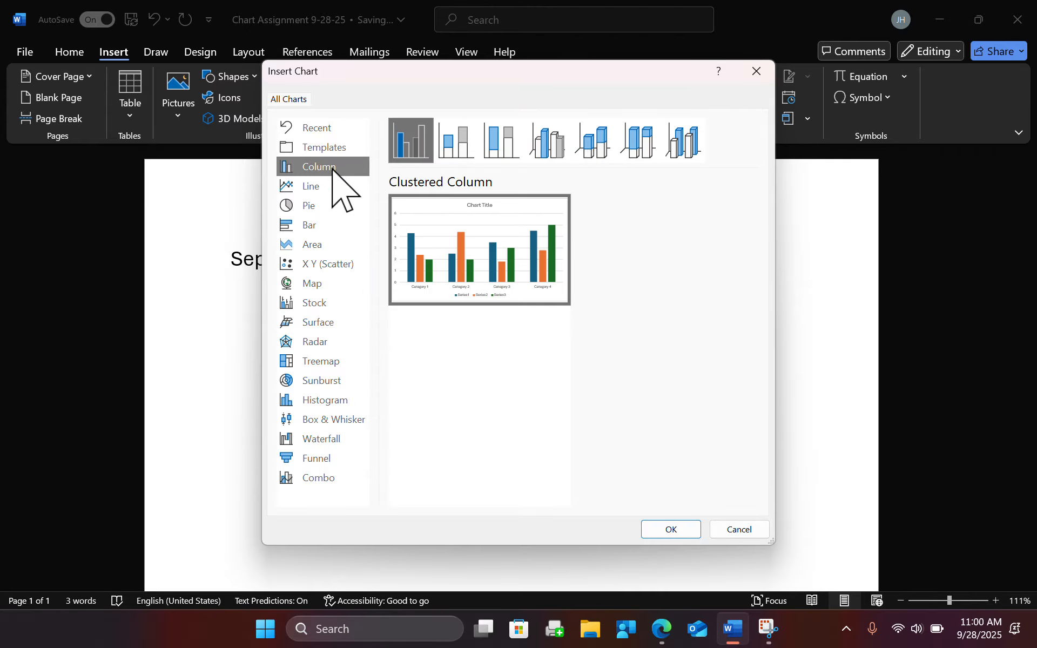
left_click(332, 190)
left_click(326, 209)
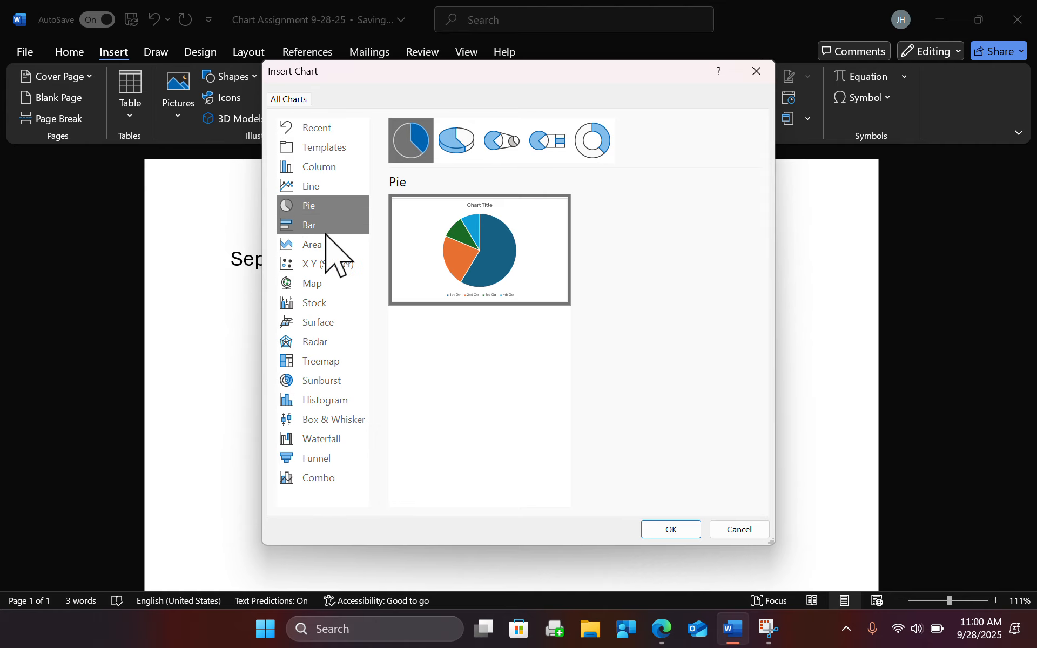
left_click(326, 230)
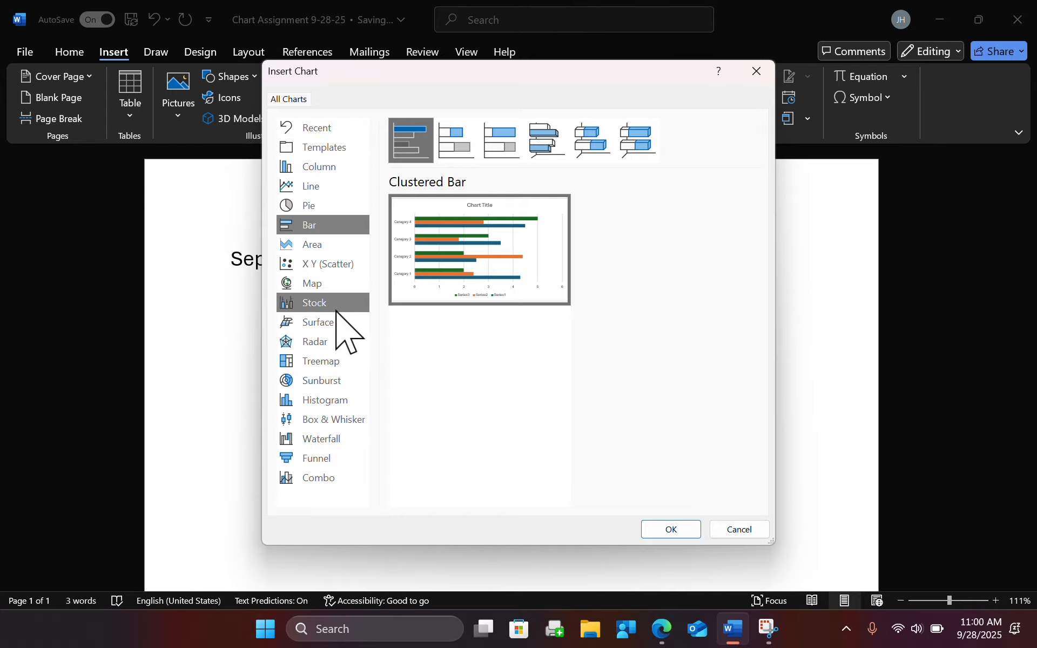
left_click(315, 479)
left_click(311, 441)
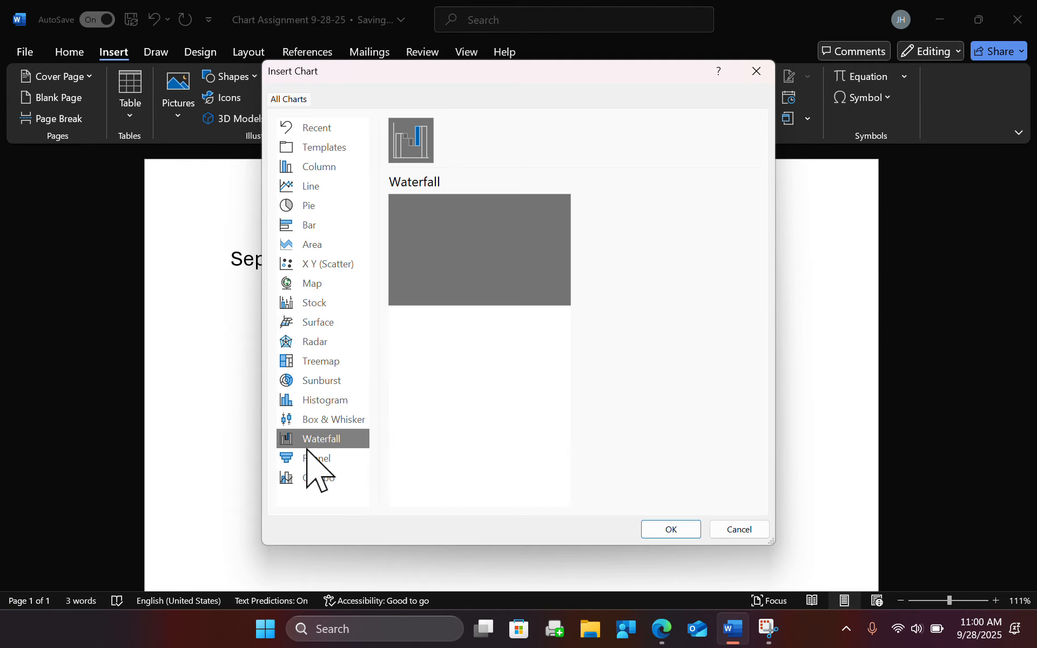
left_click(312, 342)
left_click(304, 245)
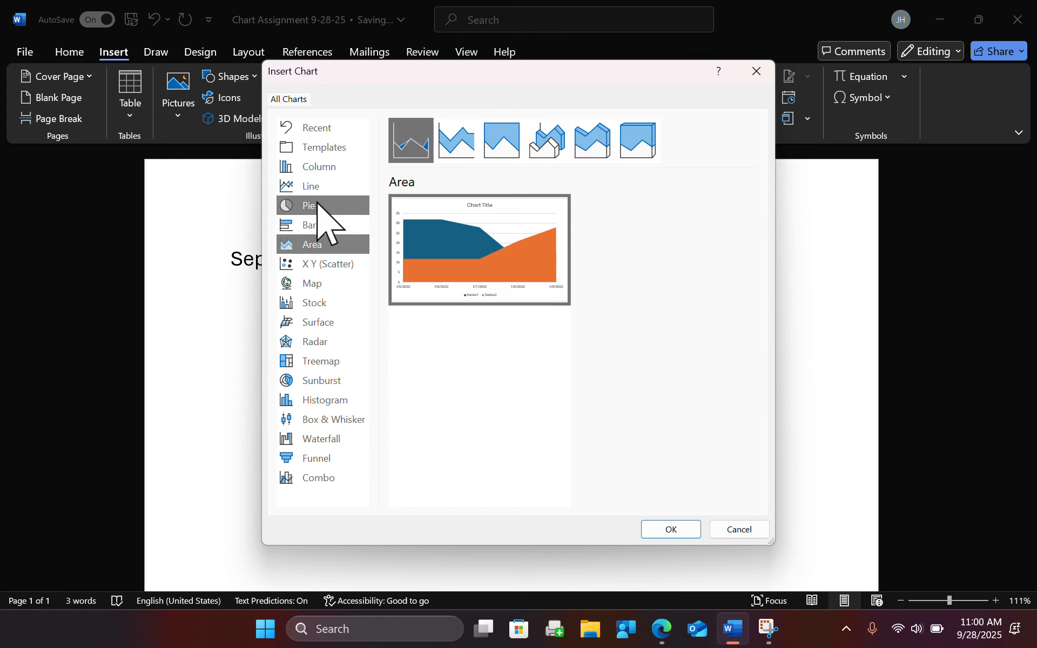
Step: Preview the Column chart subtypes in order, from Clustered Column through 3-D Column
left_click(288, 168)
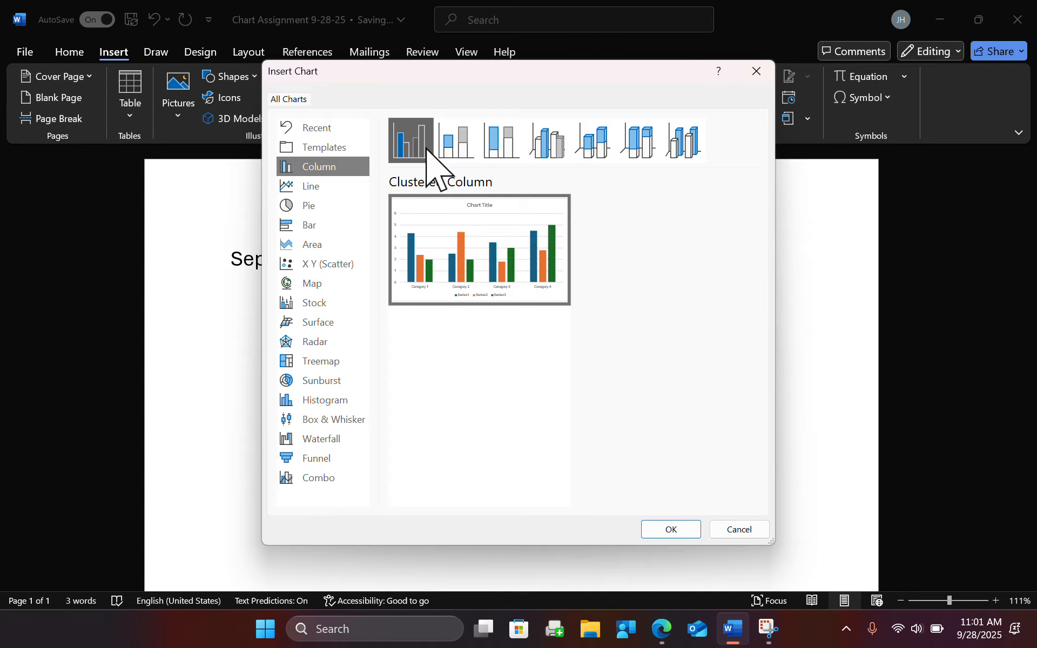
left_click(456, 141)
left_click(500, 143)
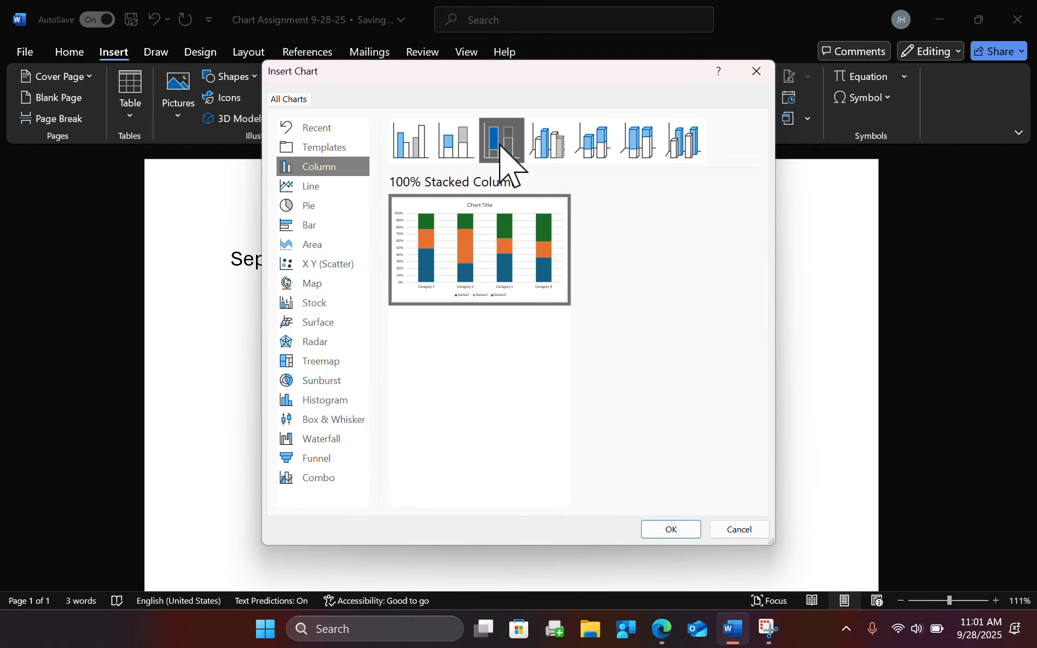
left_click(539, 146)
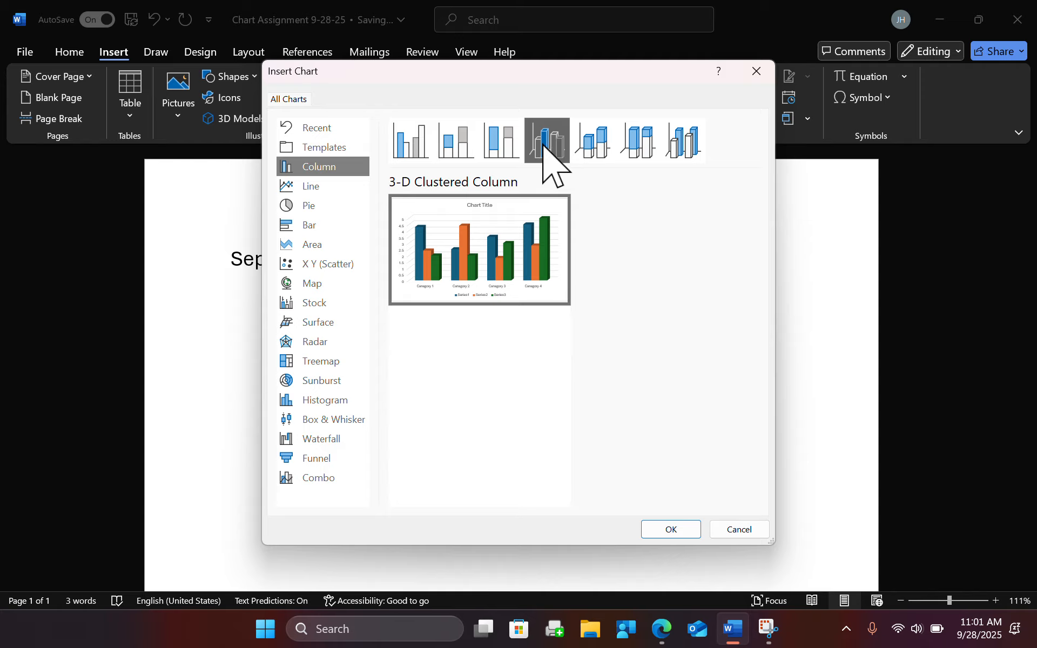
left_click(584, 138)
left_click(653, 151)
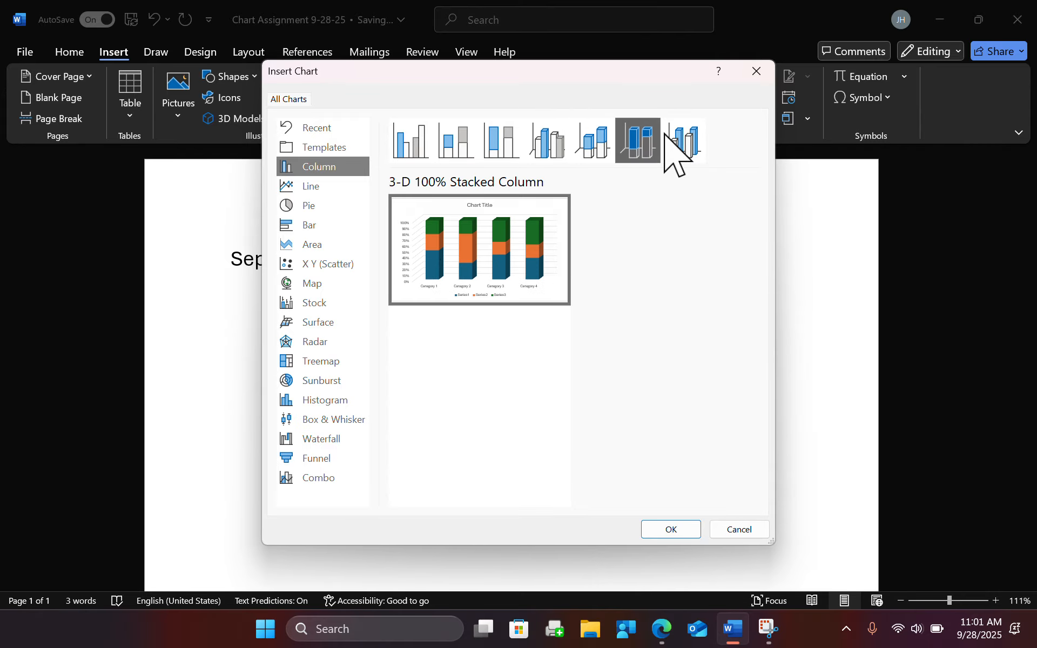
left_click(683, 141)
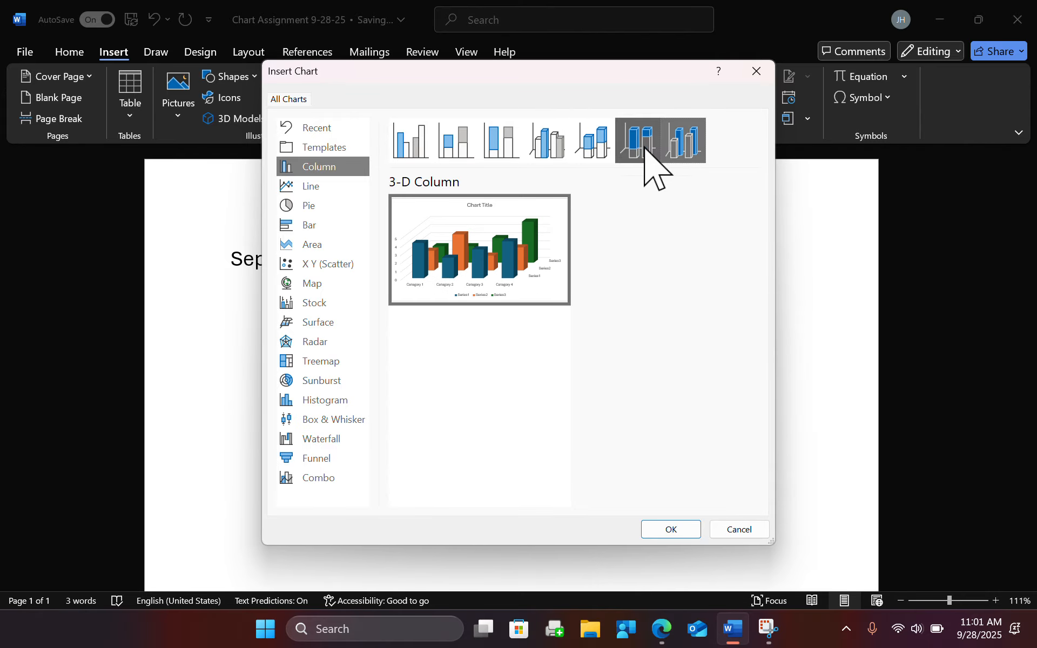
Step: Preview the Line chart subtypes, from plain Line and Line with Markers through 3-D Line
left_click(322, 189)
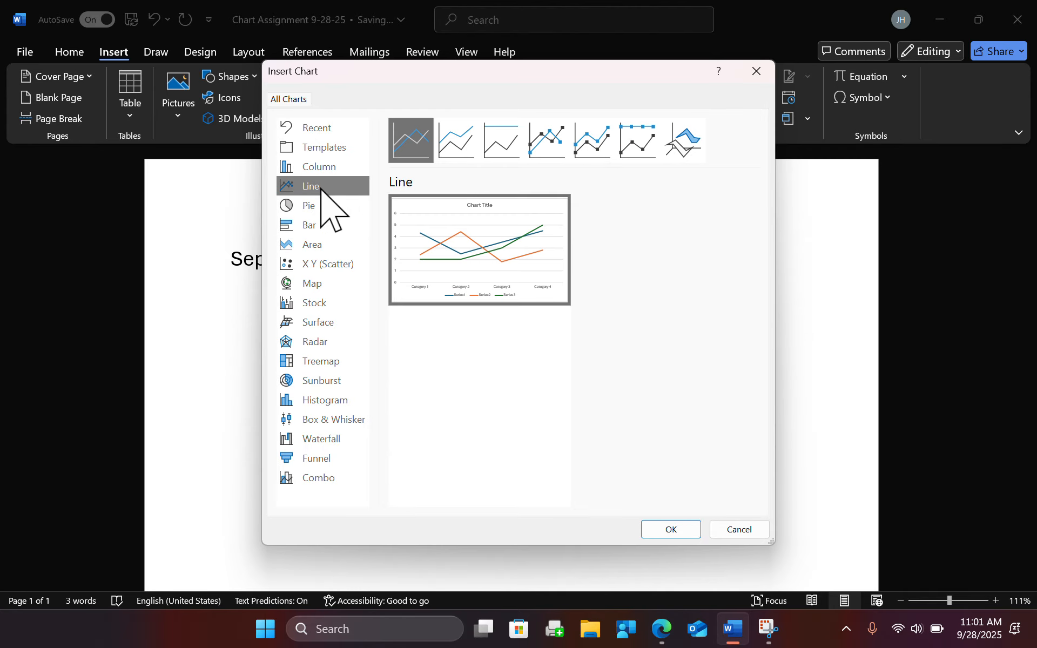
left_click(547, 139)
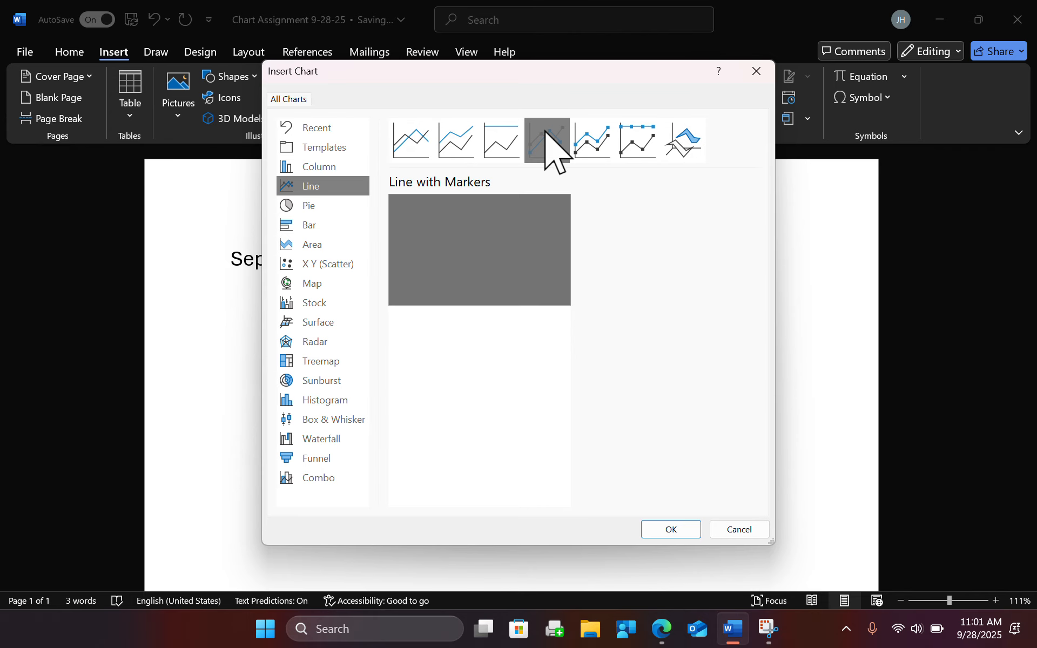
left_click(594, 140)
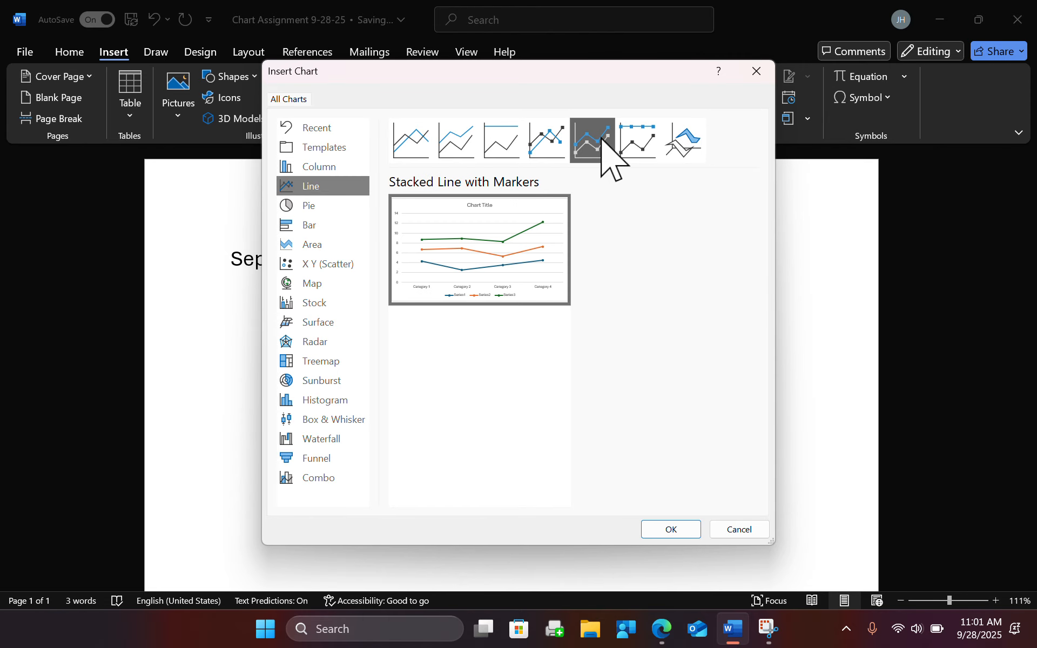
left_click(638, 137)
left_click(675, 138)
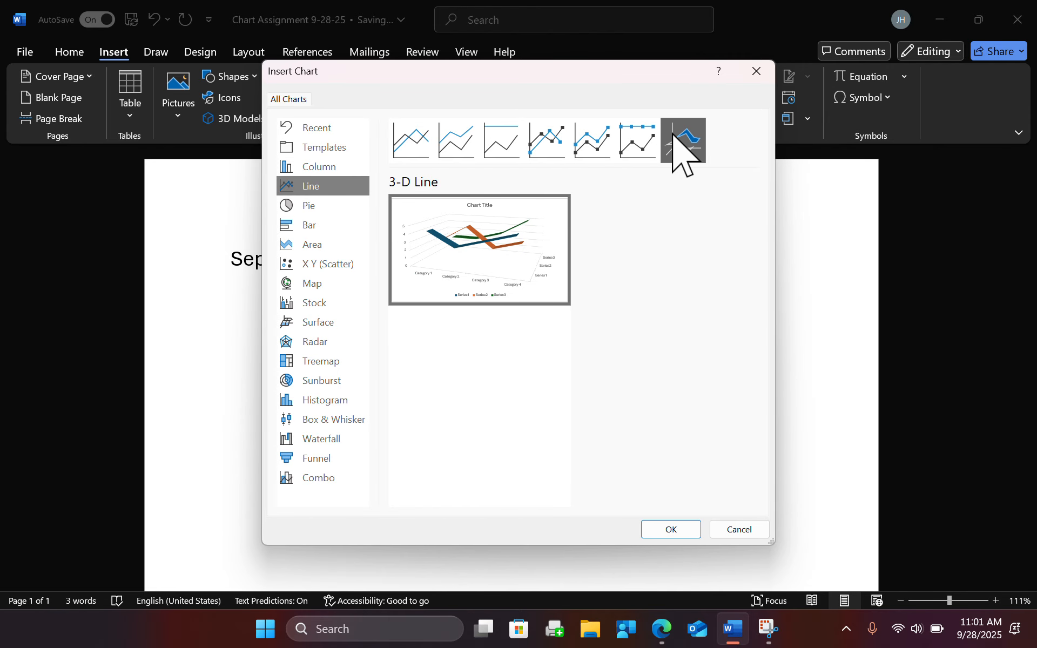
Step: Preview the Pie chart subtypes, including 3-D Pie and Doughnut
left_click(309, 206)
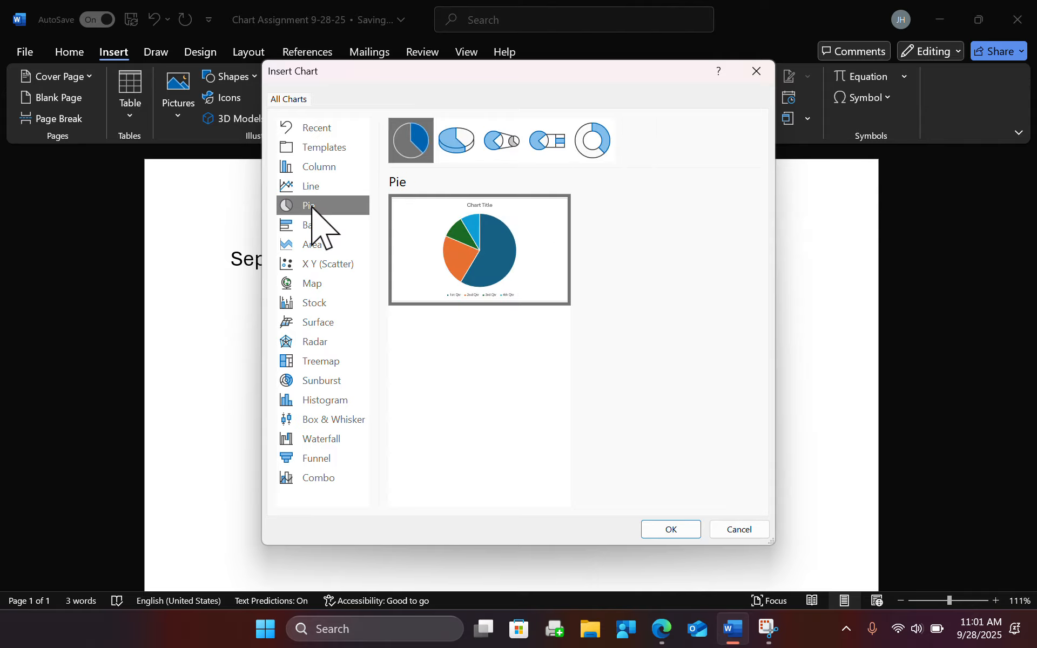
left_click(468, 143)
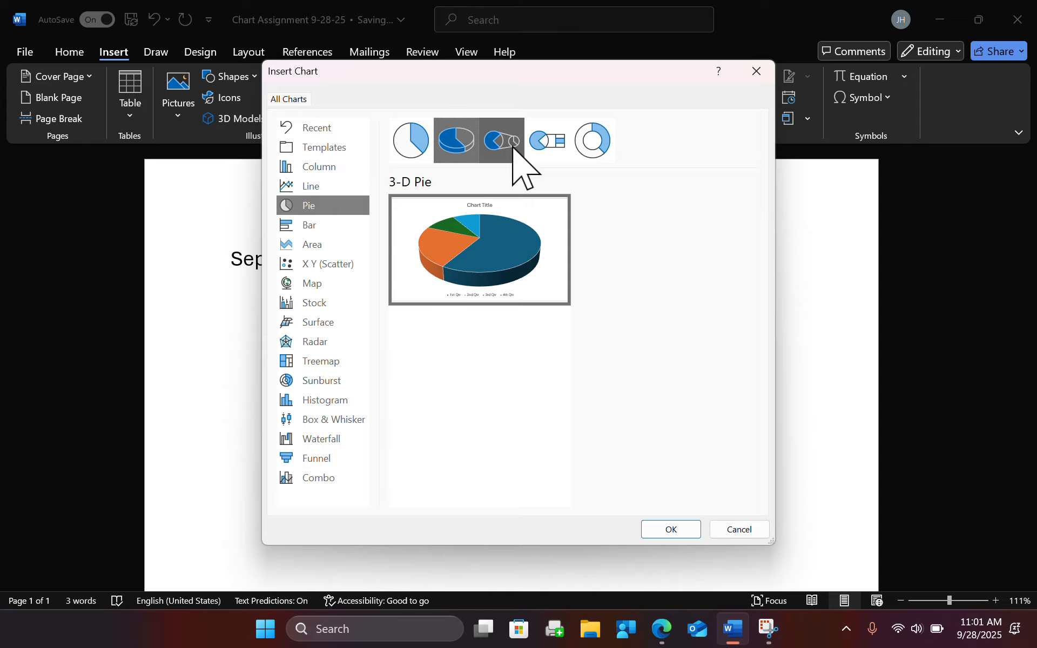
left_click(546, 142)
left_click(577, 143)
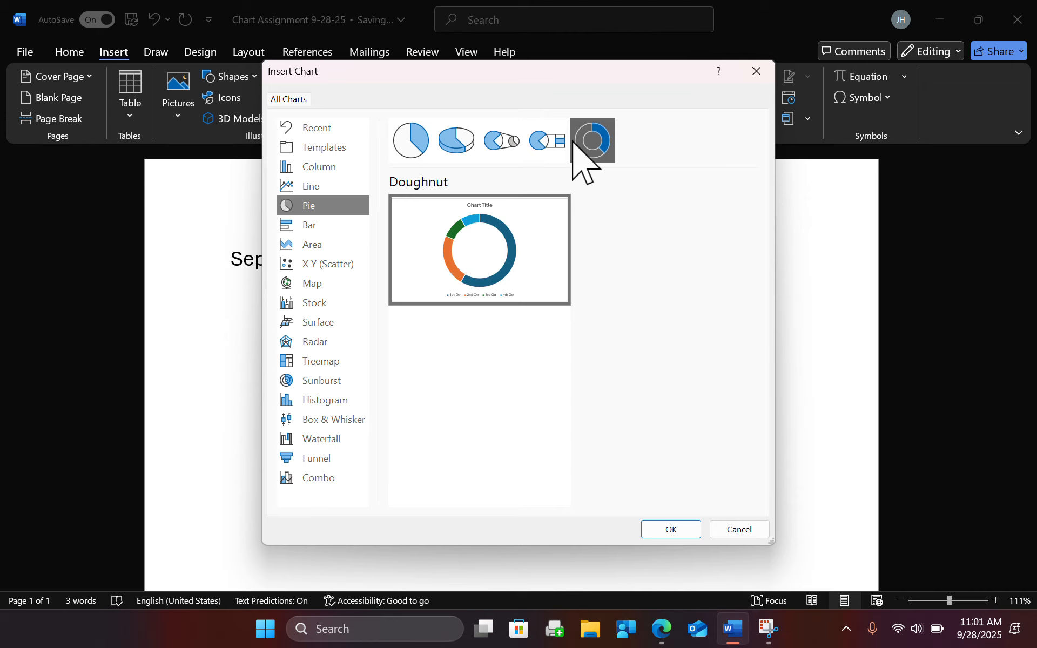
Step: Preview the Bar chart subtypes in order, from Clustered Bar through 3-D 100% Stacked Bar
left_click(323, 225)
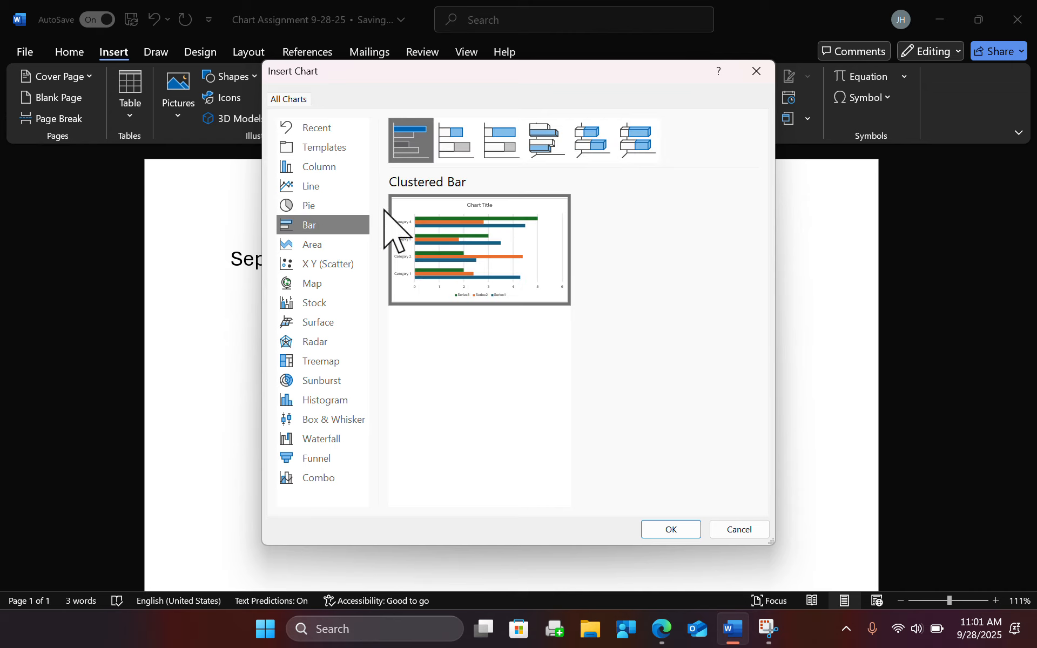
left_click(440, 157)
left_click(513, 160)
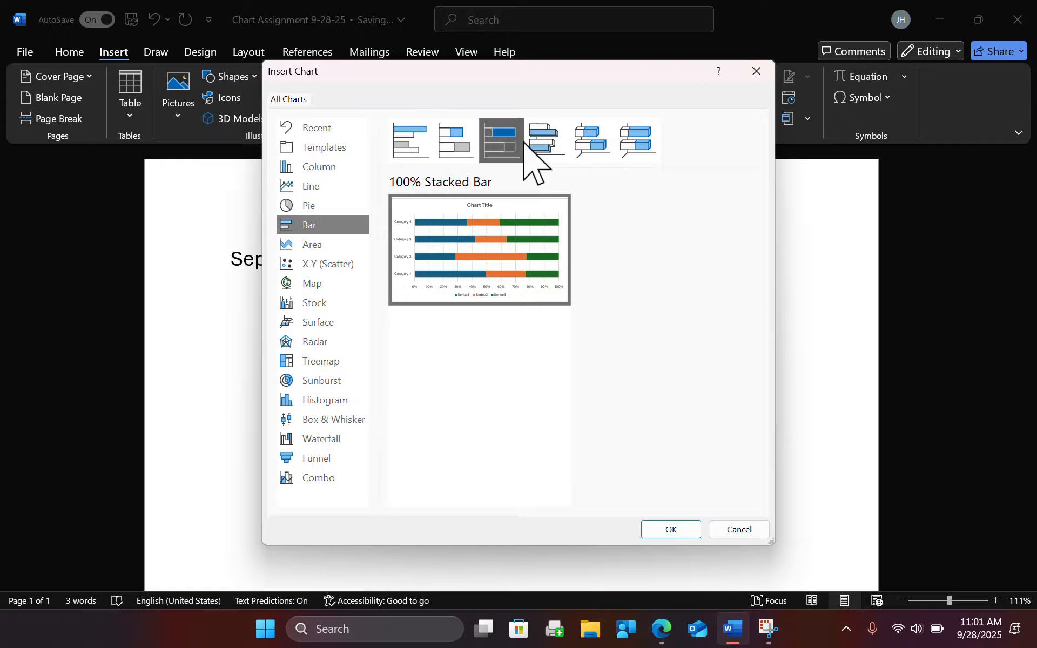
left_click(551, 143)
left_click(600, 151)
left_click(642, 148)
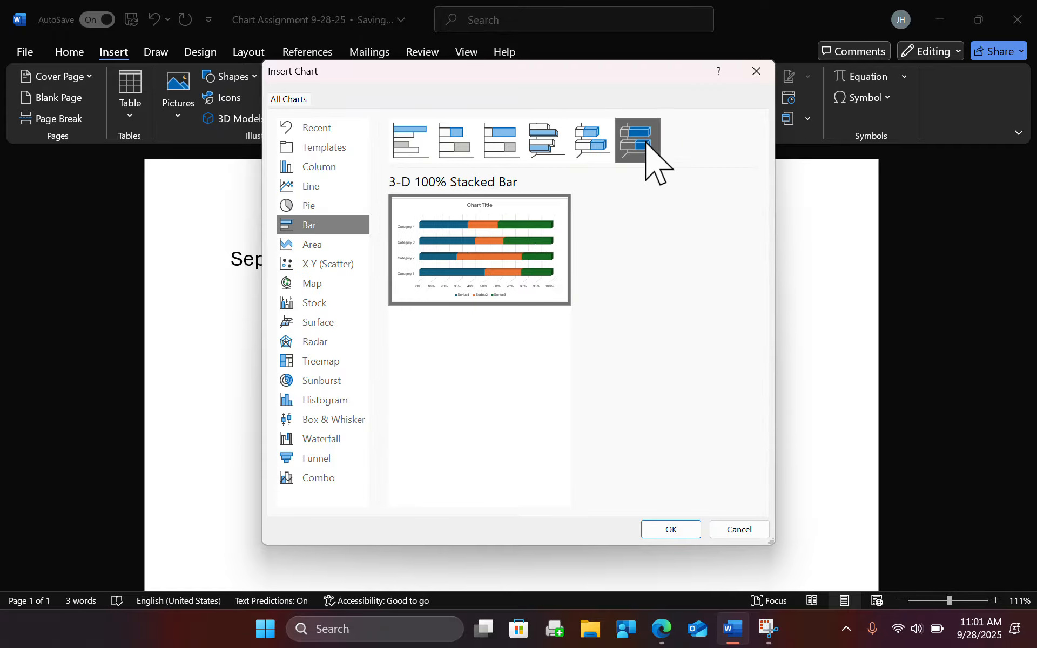
Step: Insert a Clustered Column chart below the date and widen its data sheet window
left_click(323, 166)
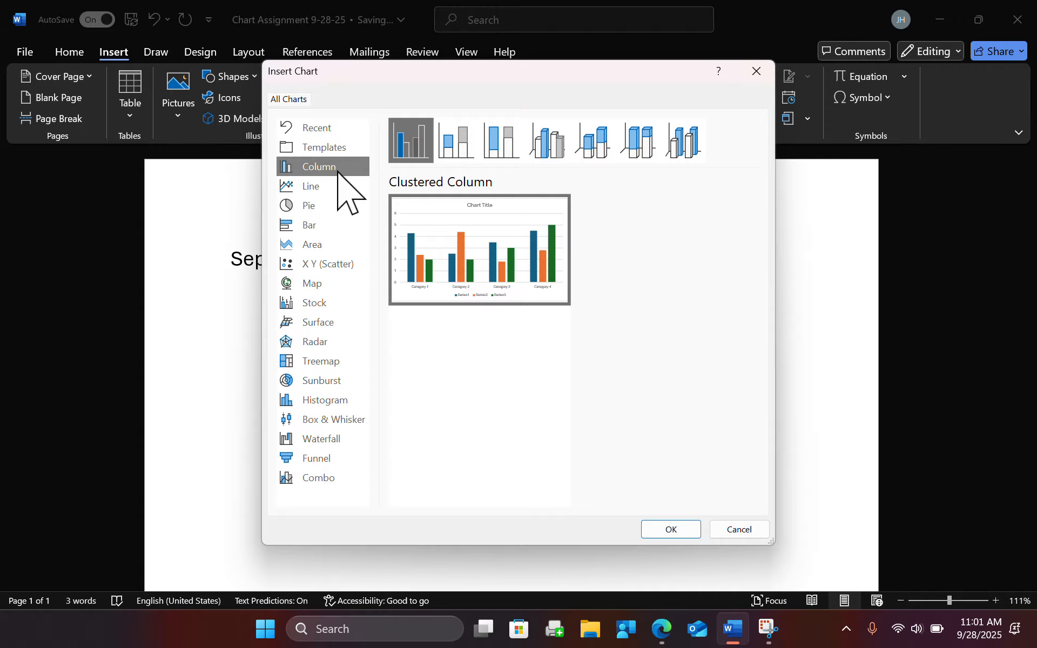
mouse_move(440, 262)
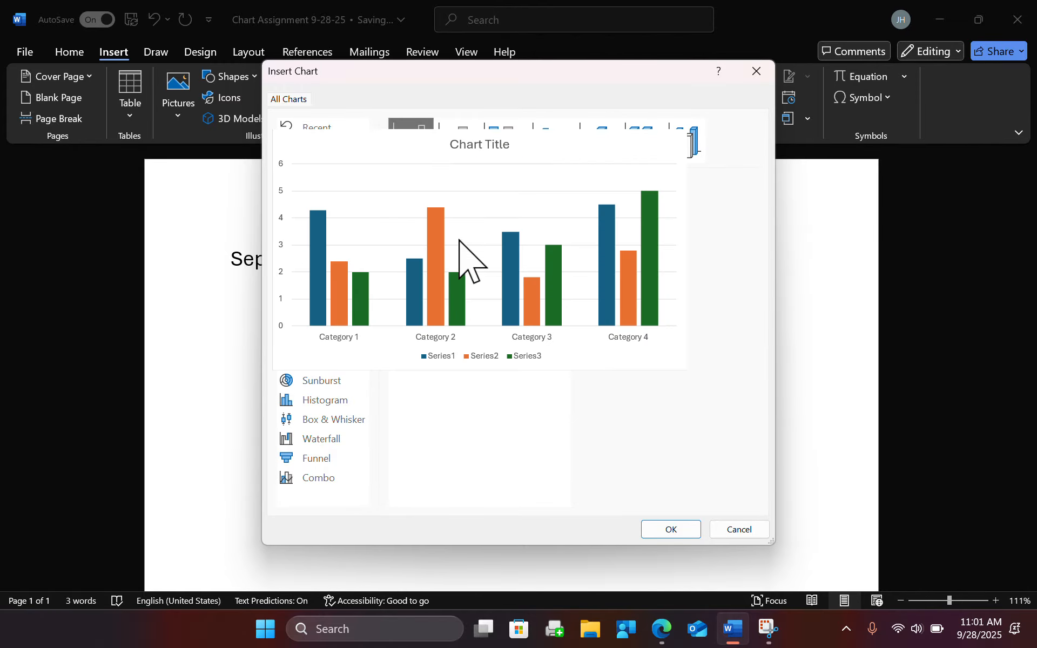
mouse_move(507, 253)
left_click(663, 529)
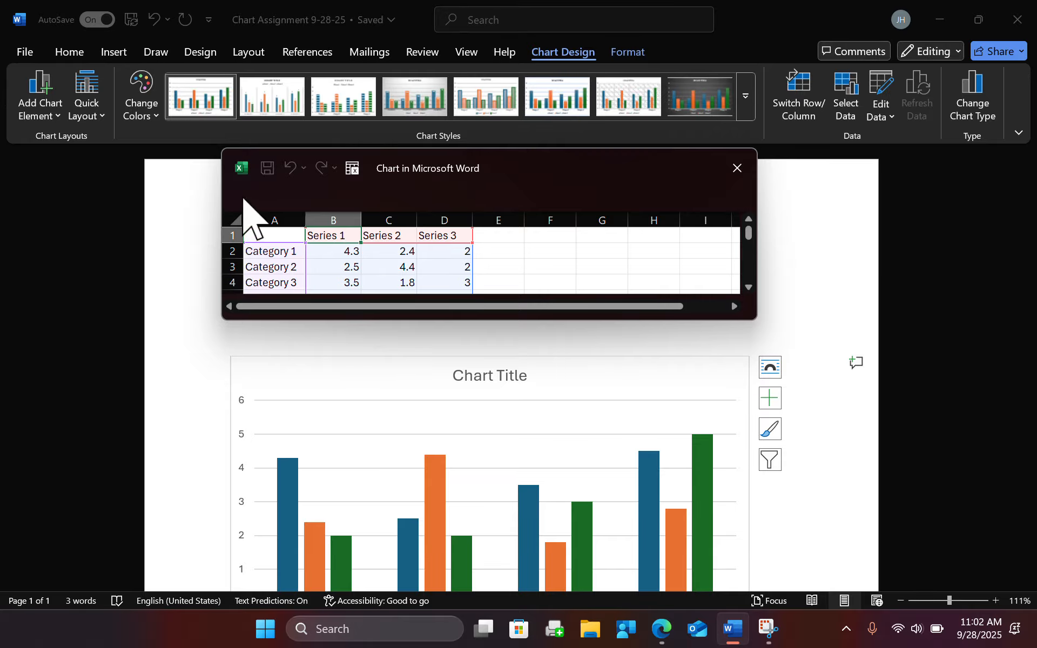
left_click_drag(206, 195, 108, 197)
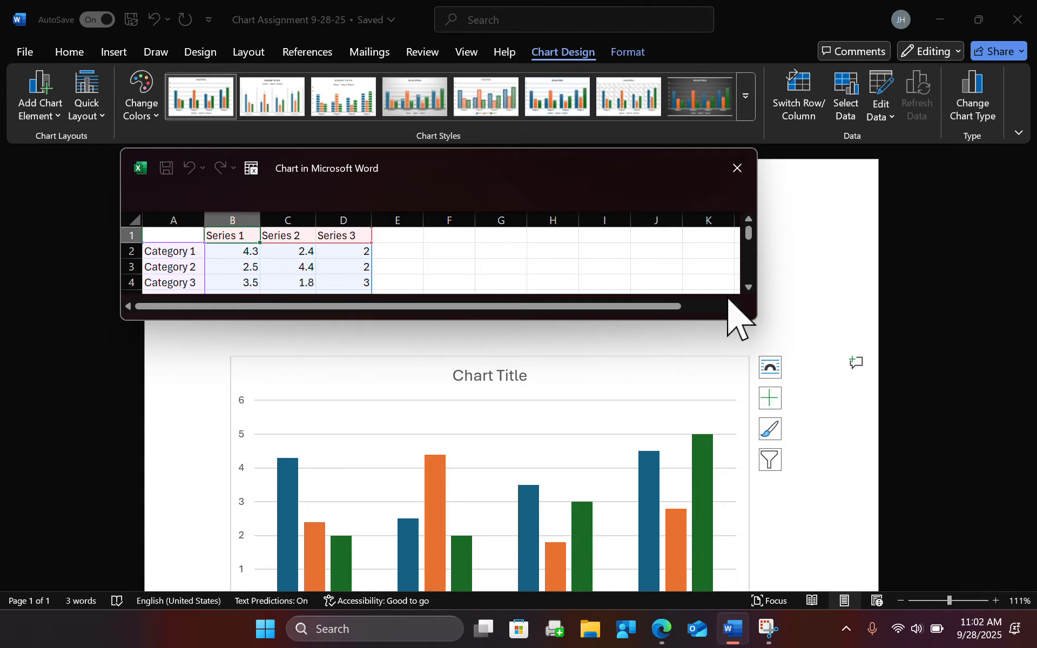
Step: Rename Category 1 in cell A2 of the chart data as Football
scroll(799, 345, "down", 3)
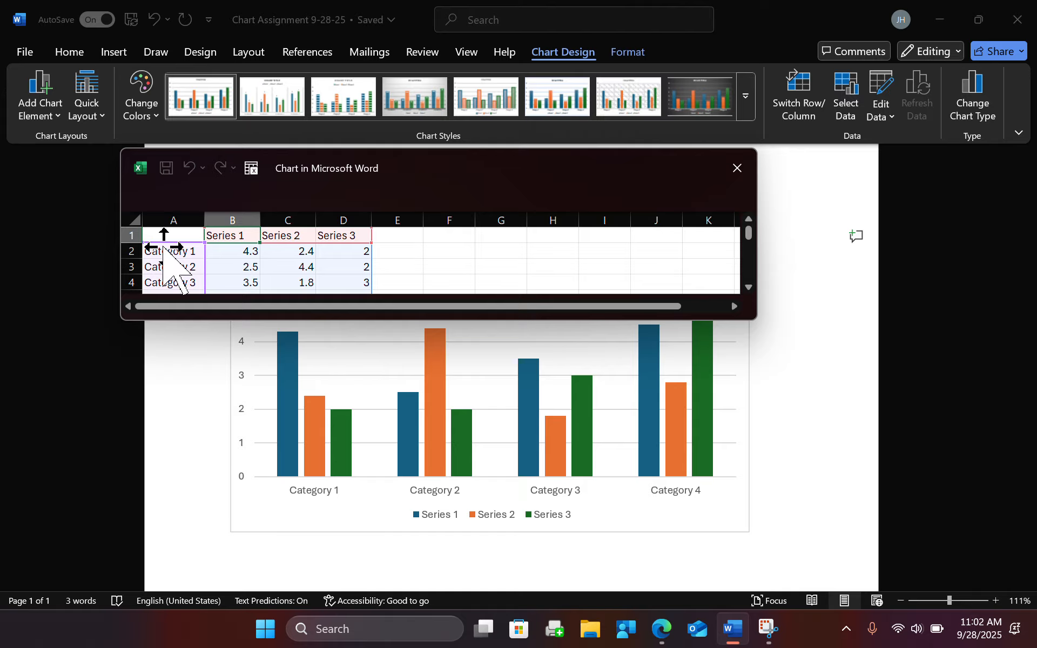
left_click(201, 250)
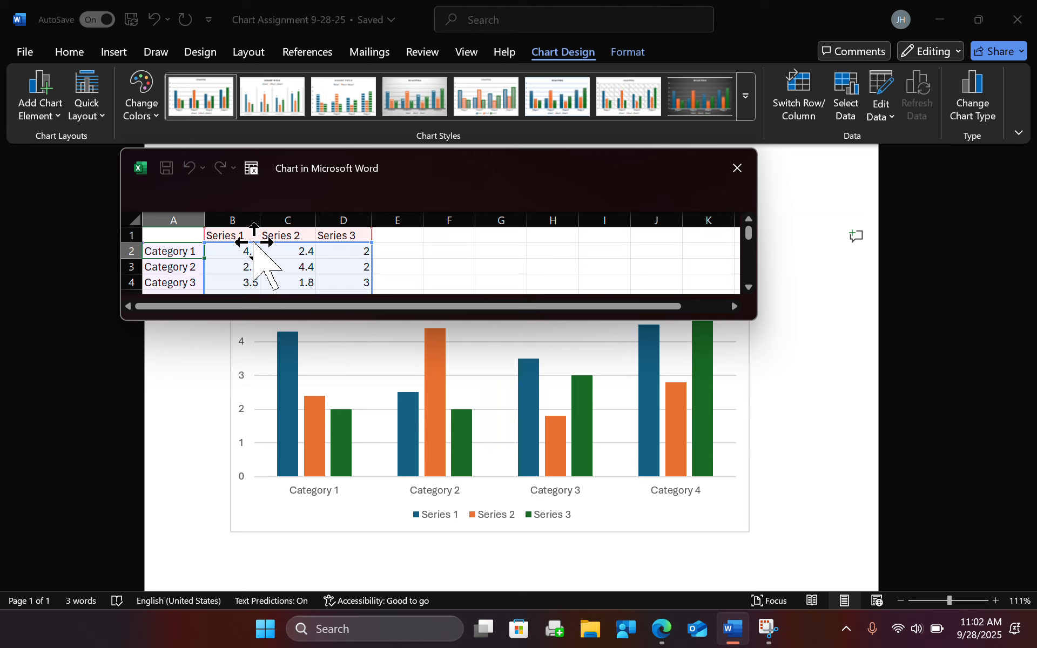
key("BackSpace")
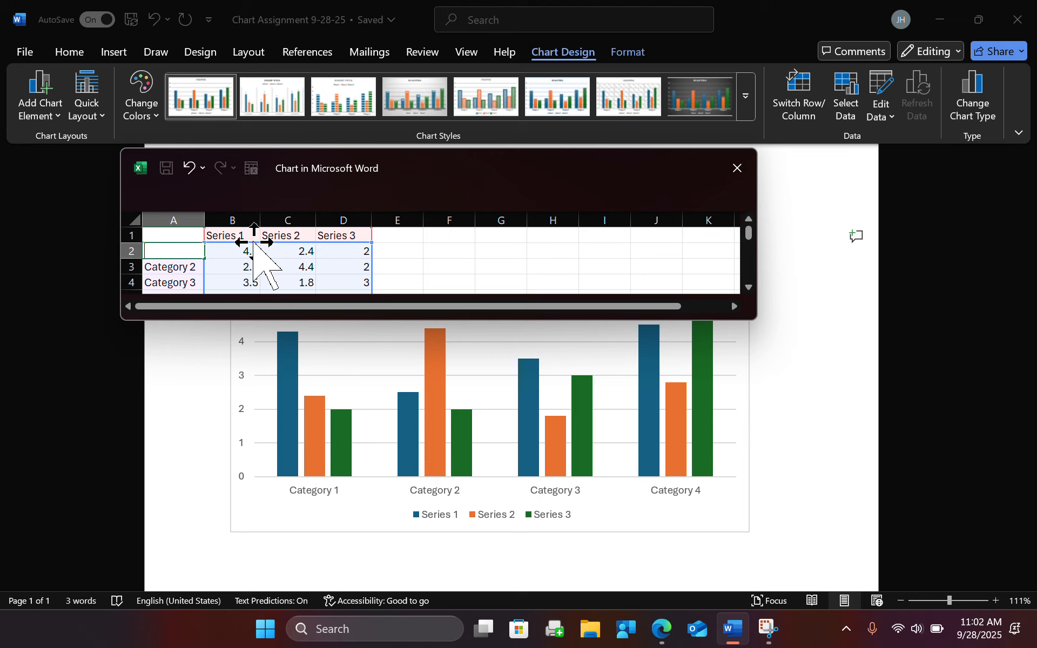
type("Football")
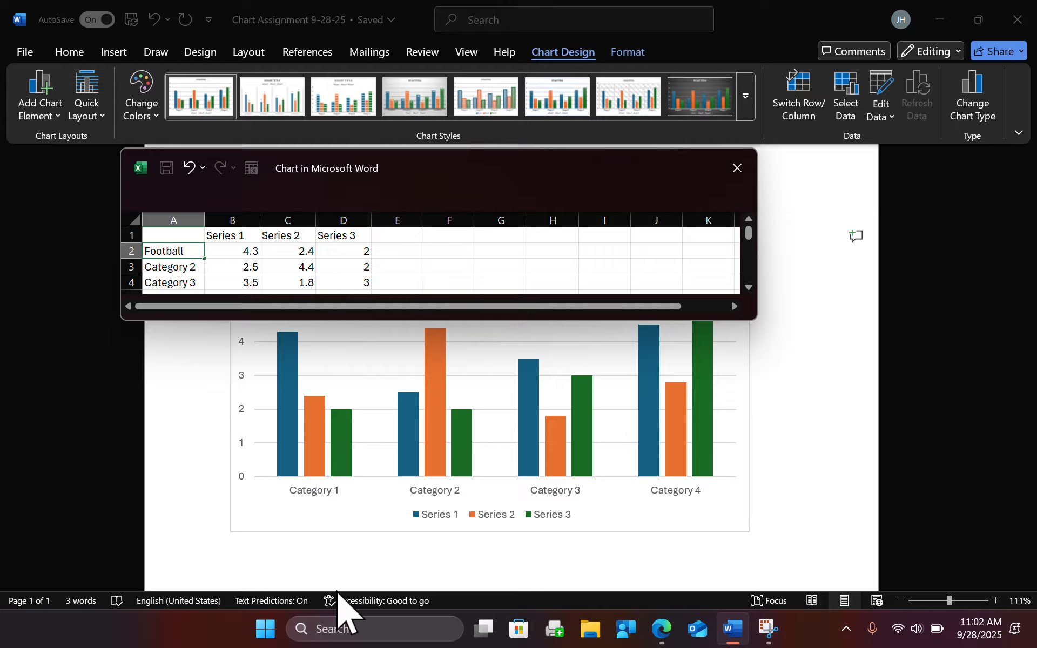
left_click(417, 264)
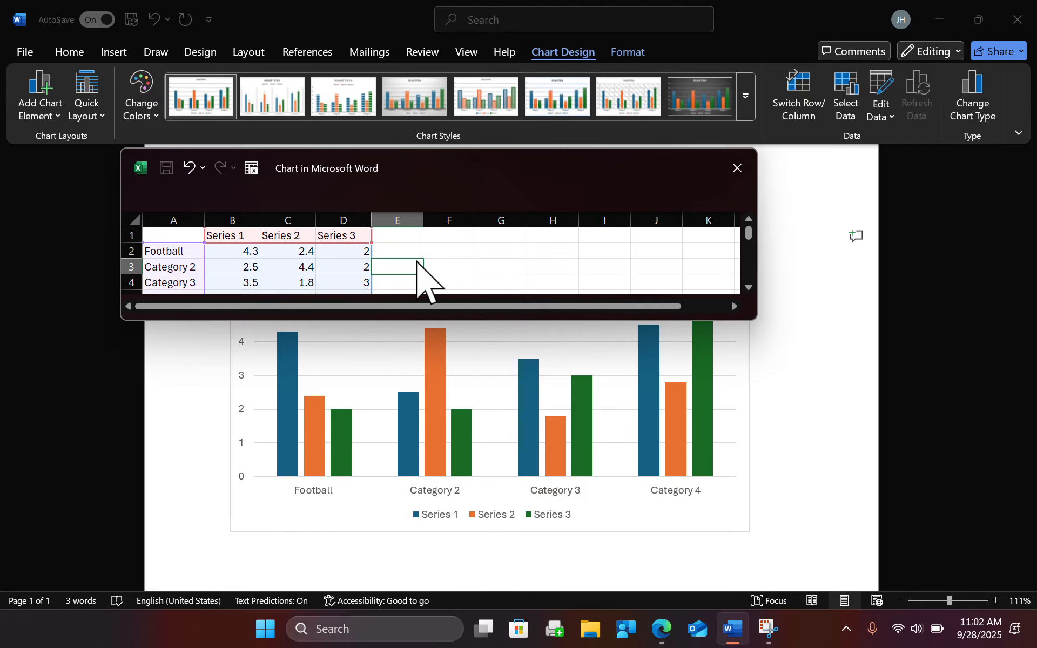
Step: Rename Category 2 in cell A3 of the chart data as Basketball
double_click(188, 267)
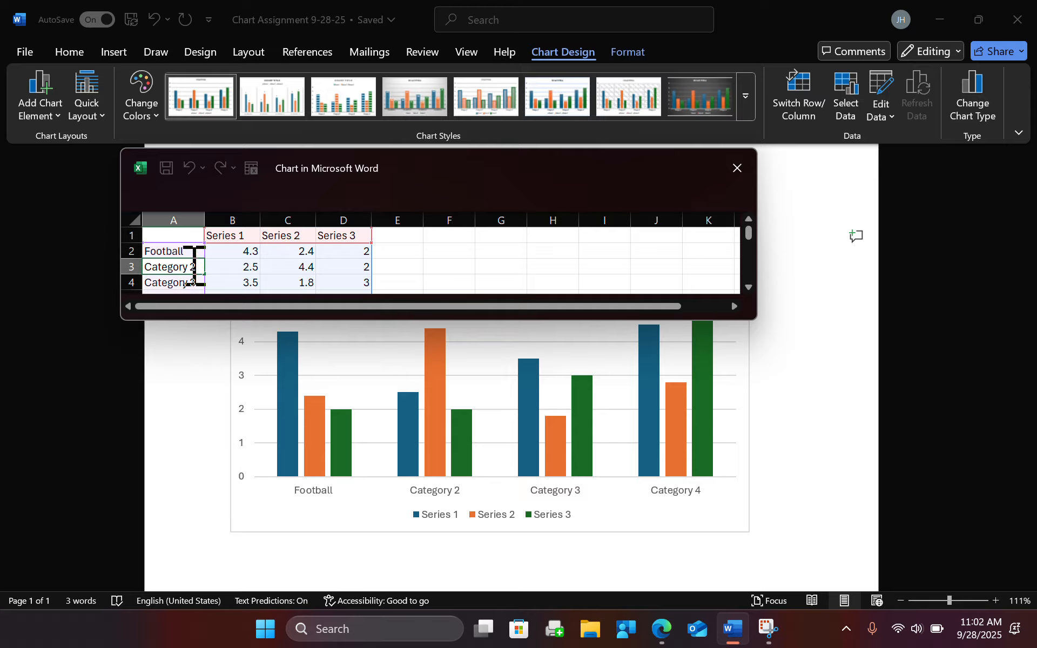
left_click_drag(192, 266, 138, 266)
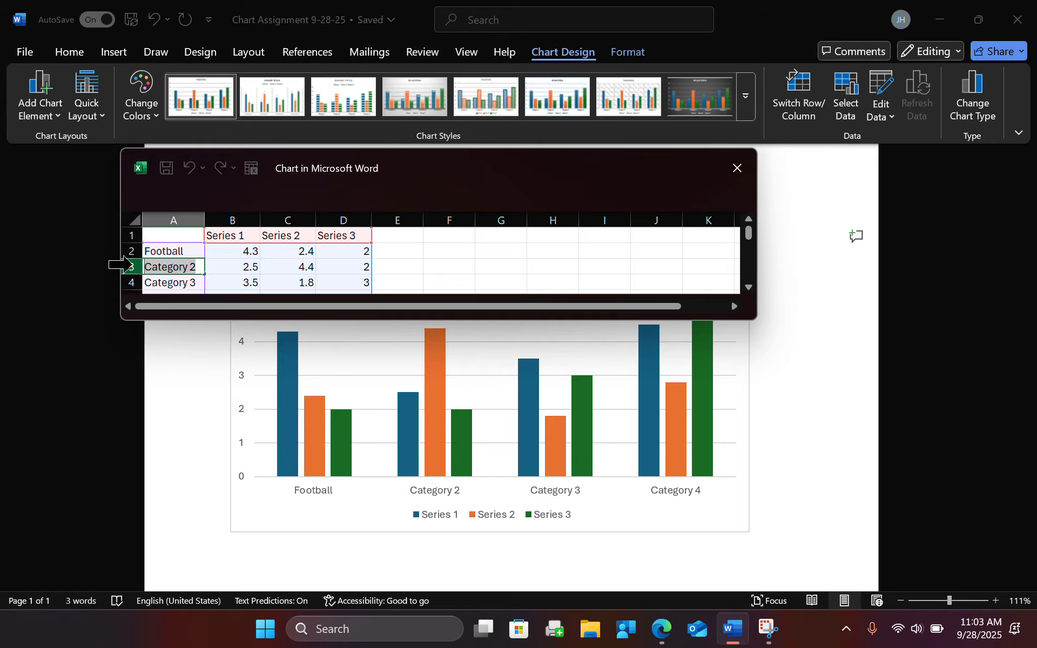
key("BackSpace")
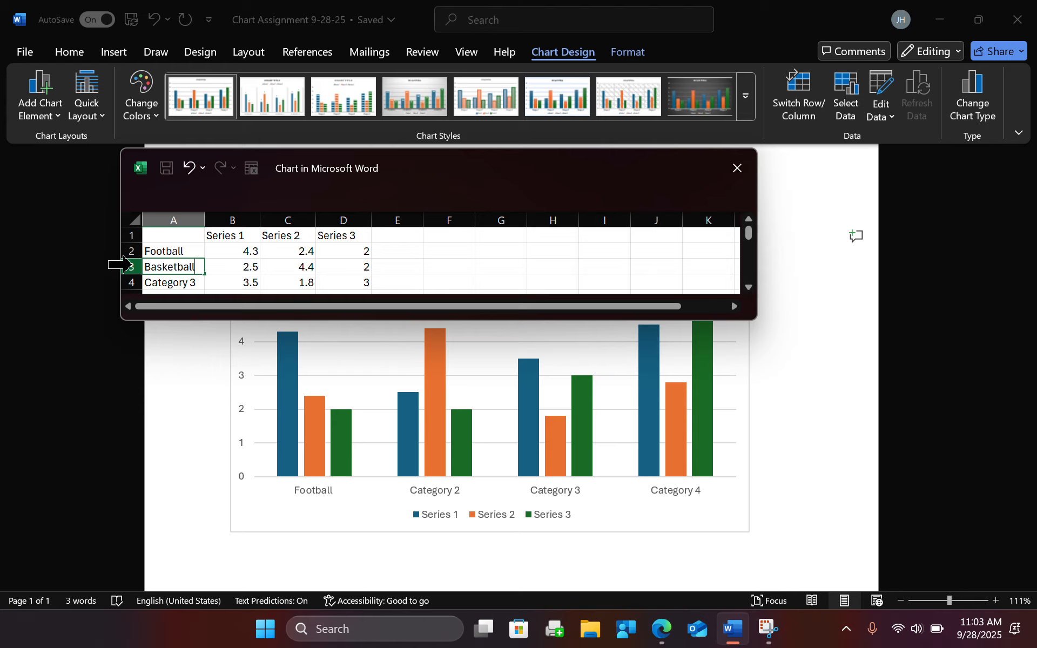
left_click(428, 266)
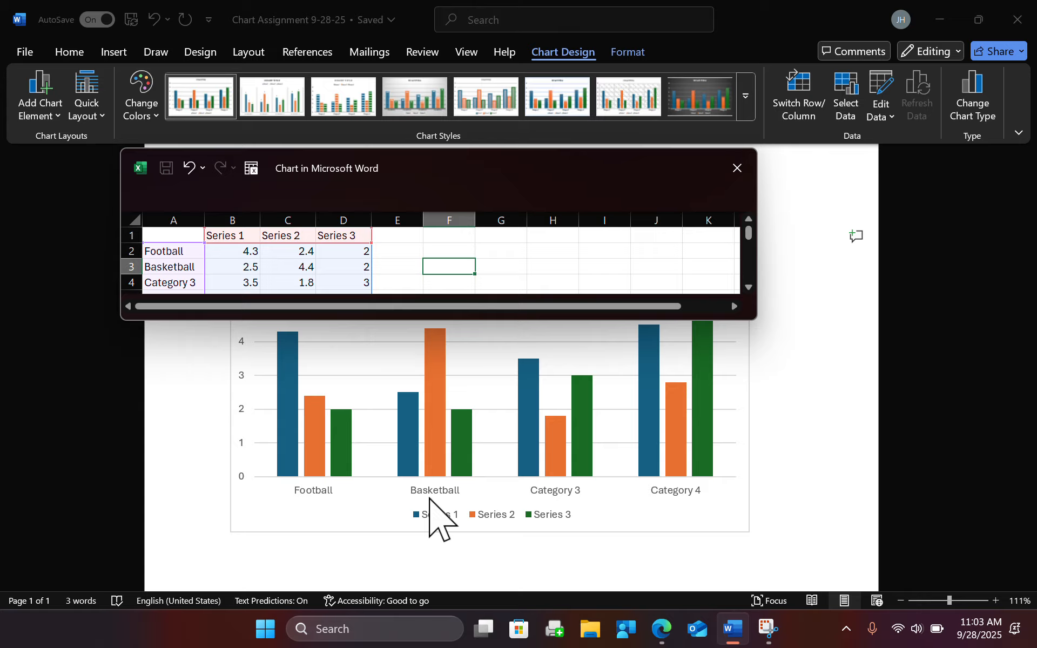
Step: Rename Category 3 in cell A4 of the chart data as Baseball
left_click(175, 283)
double_click(179, 284)
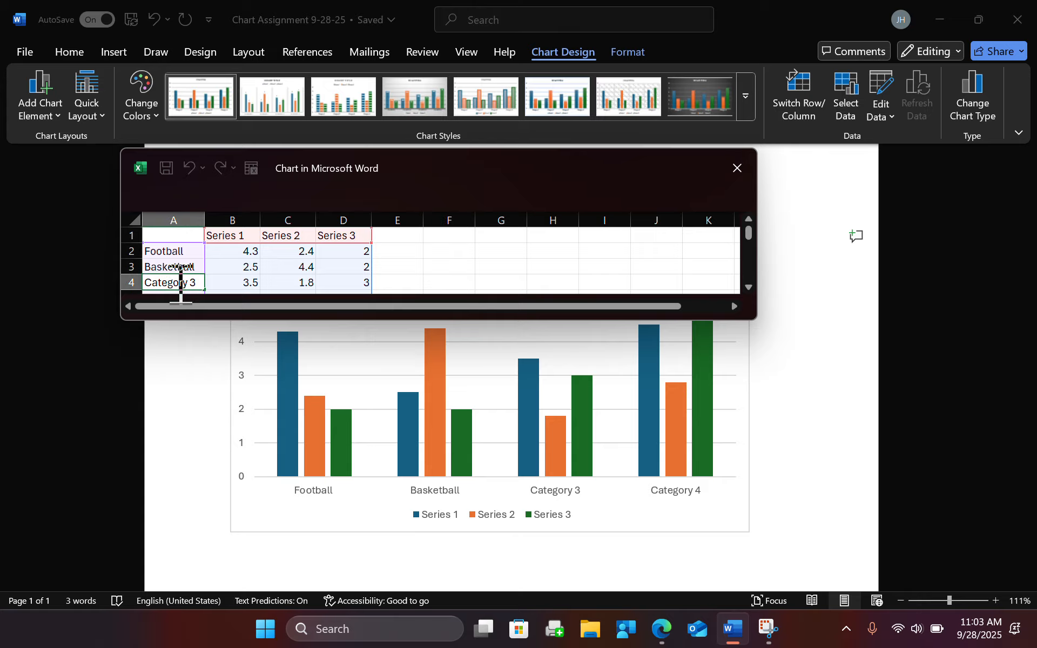
left_click_drag(199, 281, 146, 270)
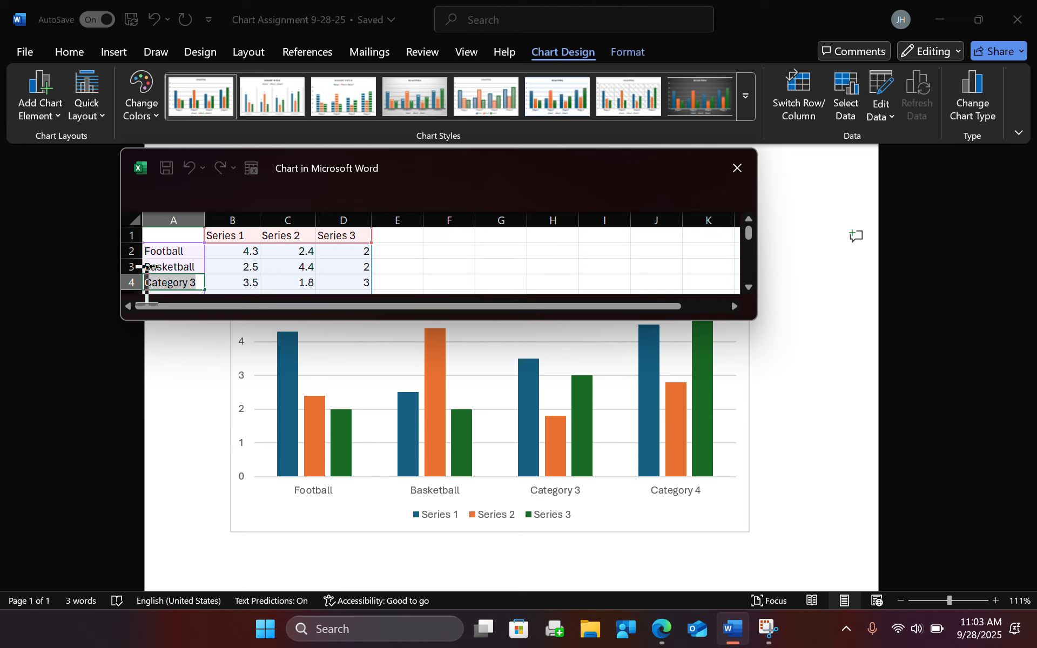
type("Baseball")
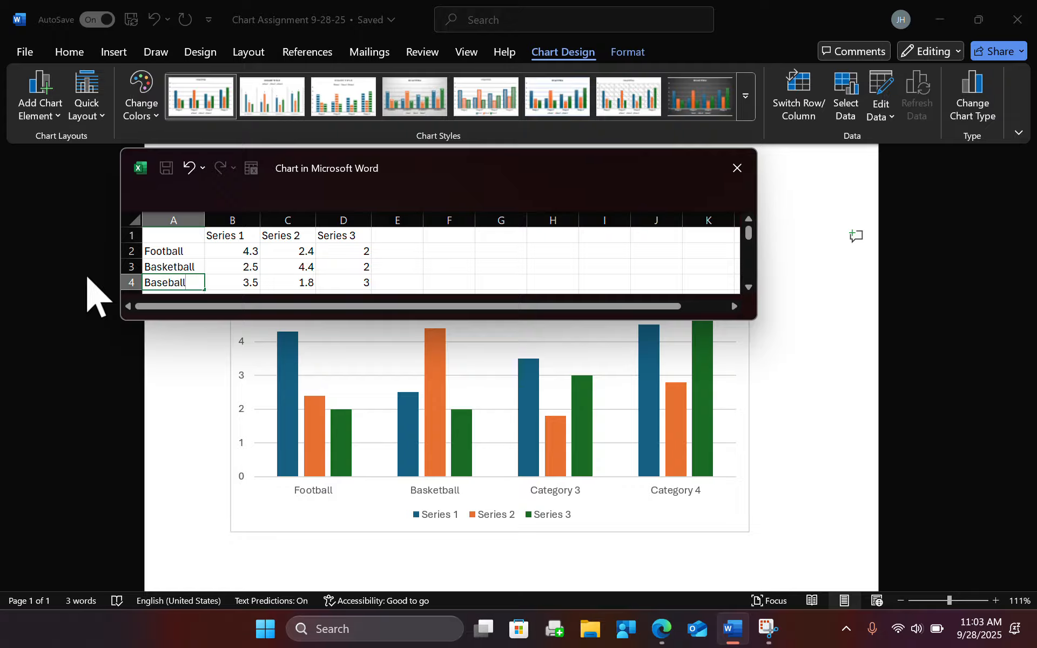
left_click(440, 268)
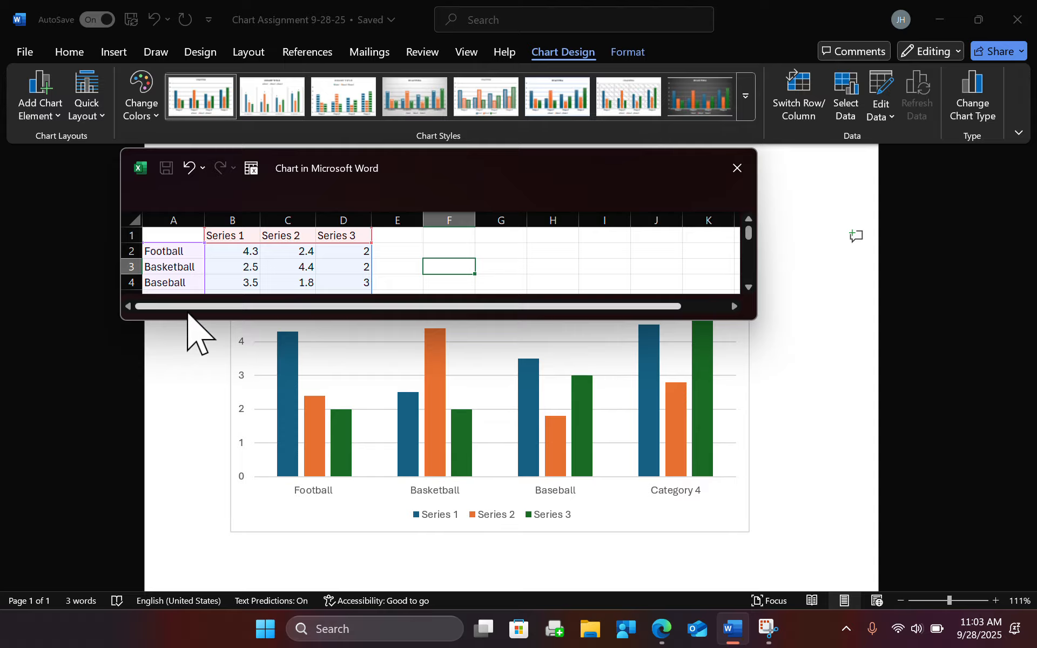
Step: Rename Category 4 in cell A5 of the chart data as Hockey
scroll(261, 275, "down", 1)
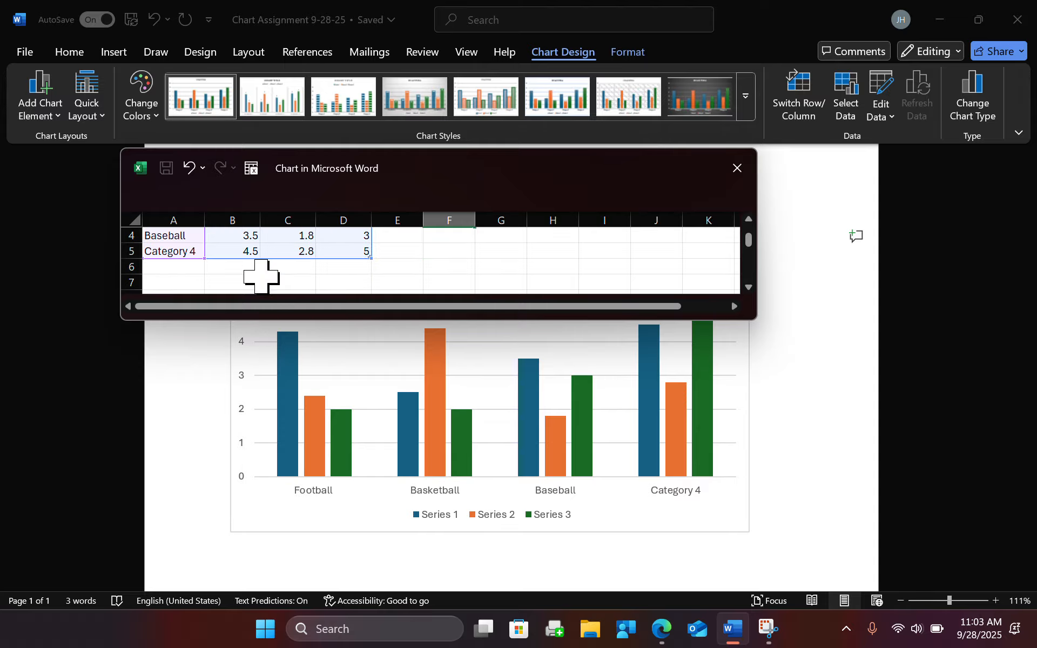
left_click(183, 253)
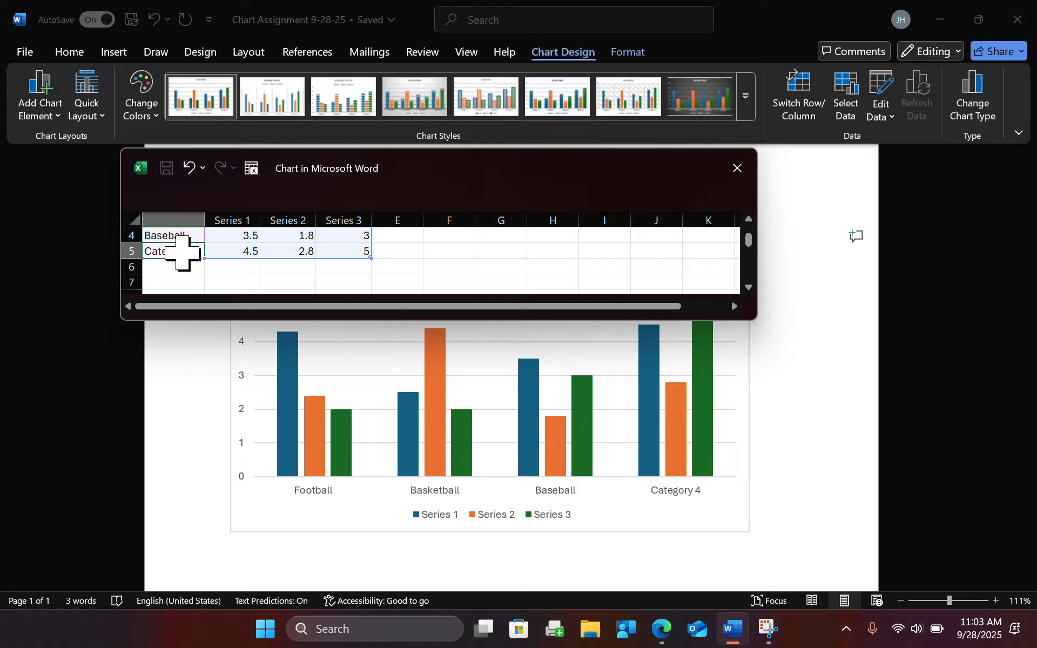
double_click(187, 252)
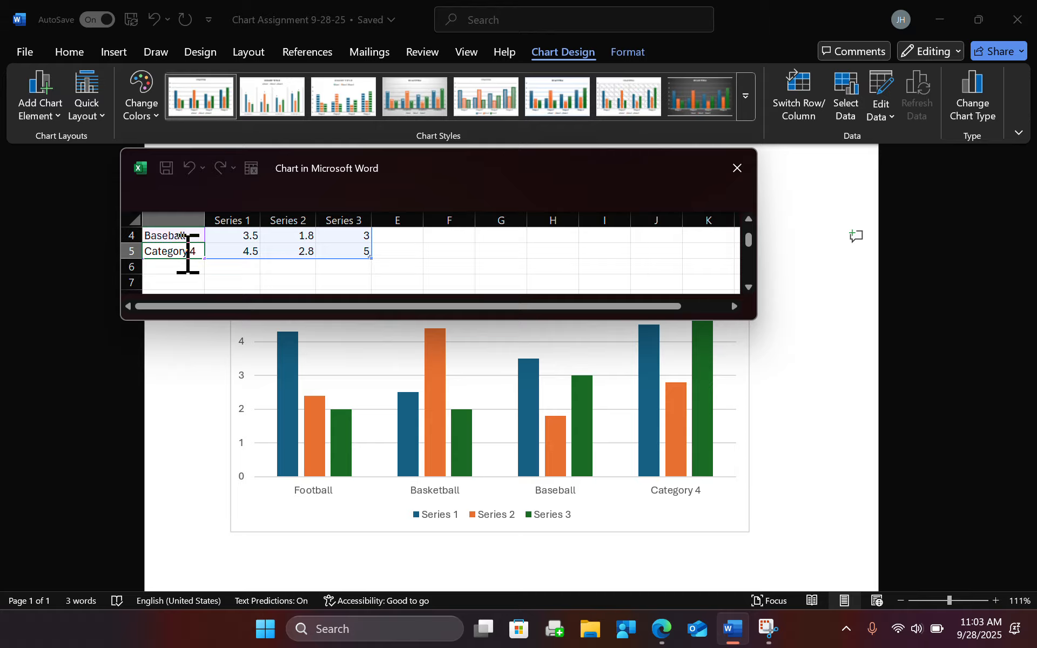
left_click_drag(183, 265, 139, 273)
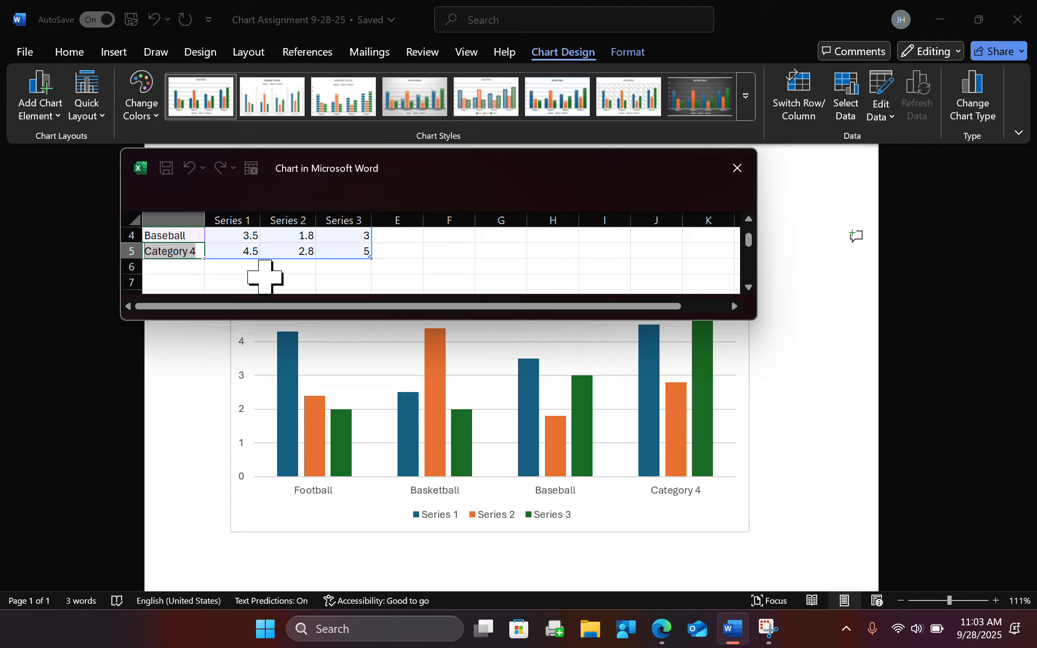
type("Ho")
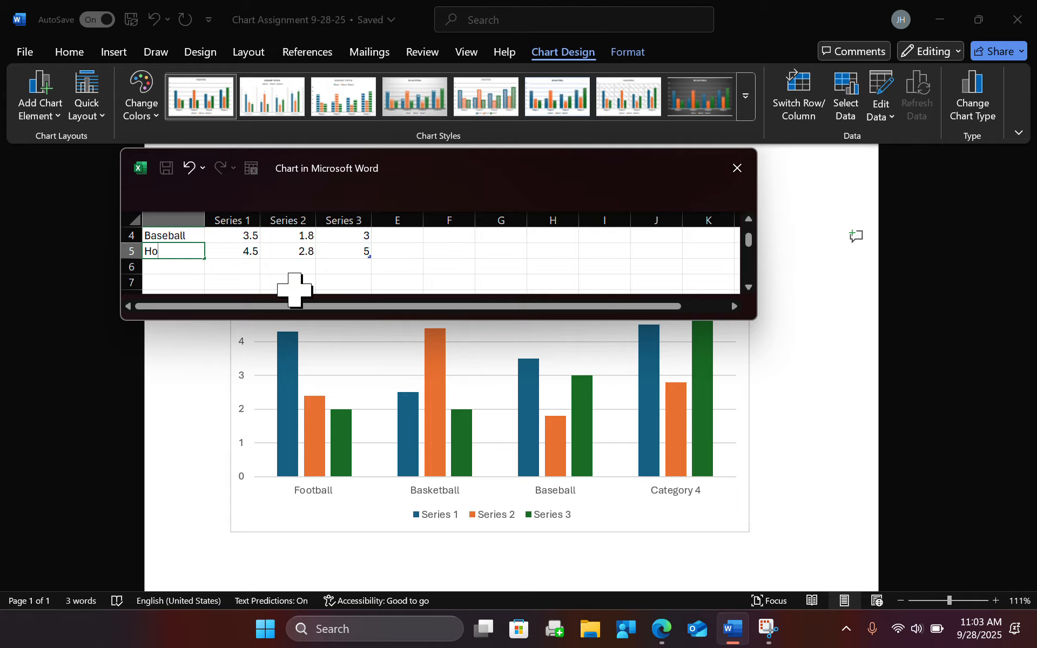
left_click(185, 436)
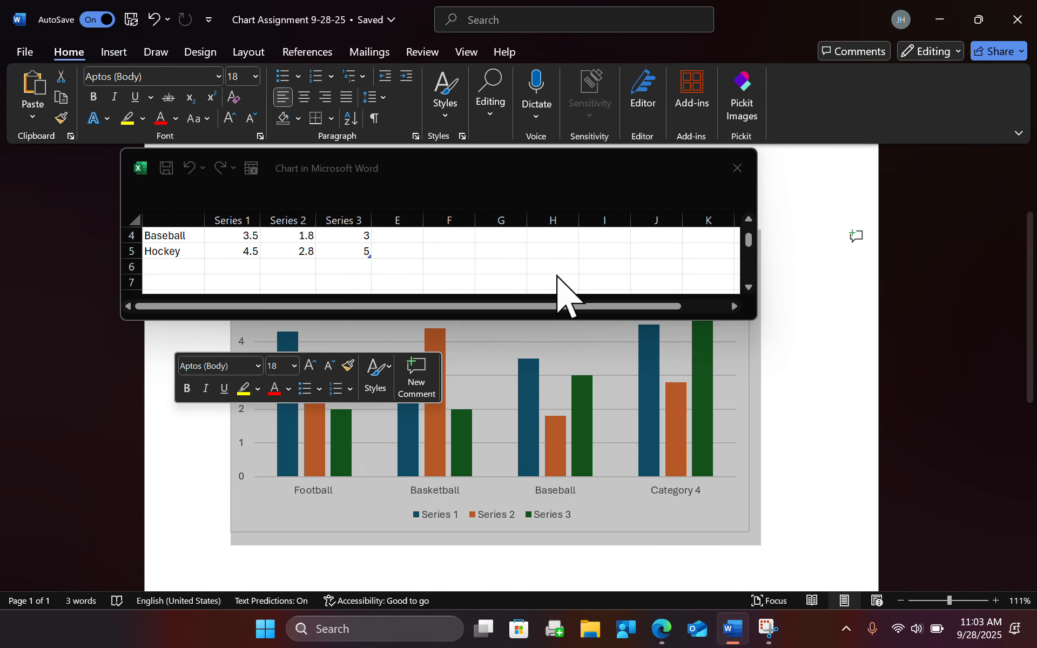
left_click(557, 254)
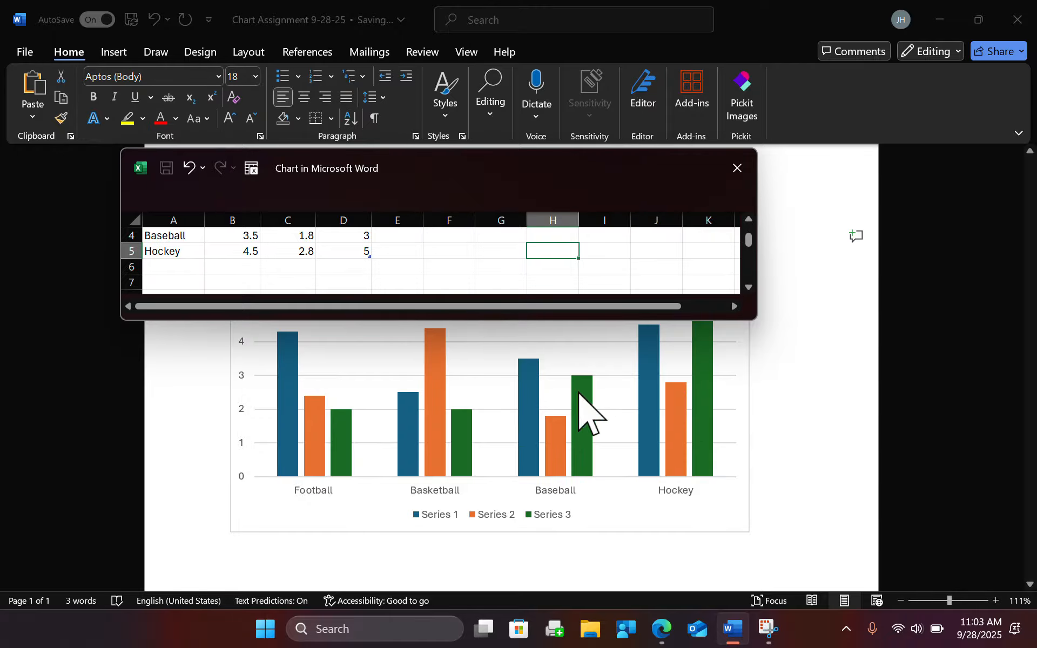
scroll(584, 416, "up", 3)
scroll(424, 262, "up", 1)
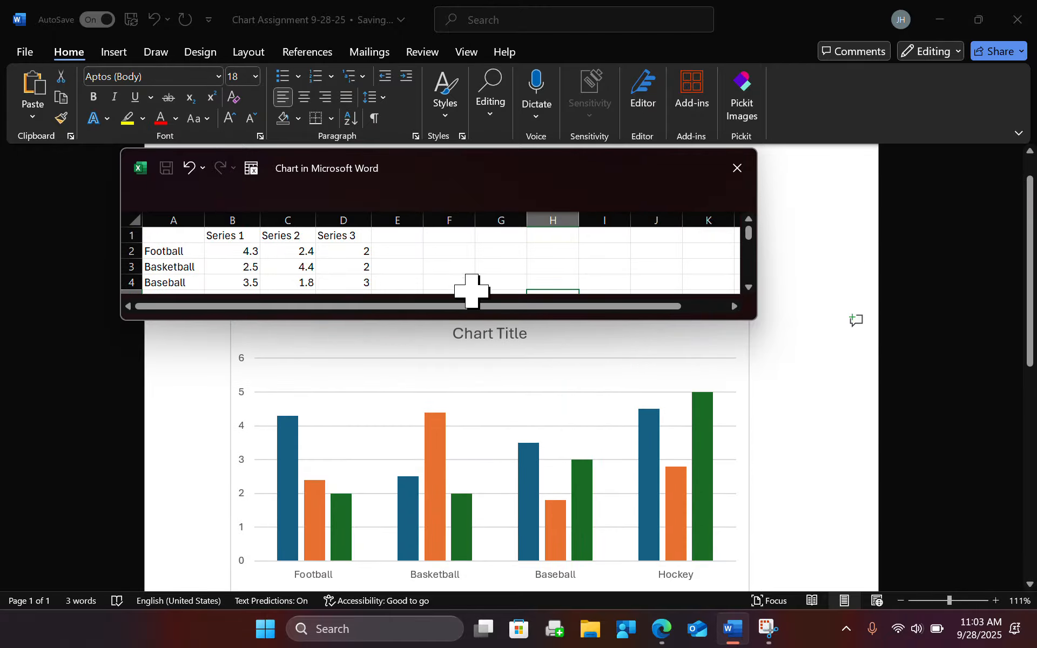
Step: Rename Series 1 in cell B1 of the chart data as Football
scroll(602, 388, "down", 1)
scroll(603, 388, "down", 7)
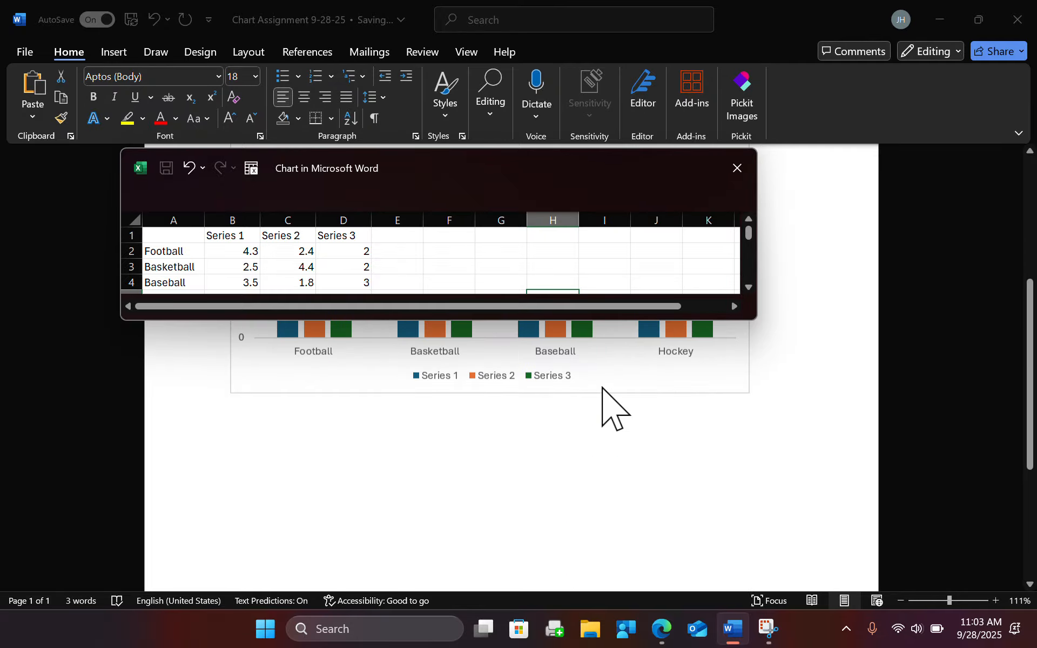
scroll(603, 388, "up", 8)
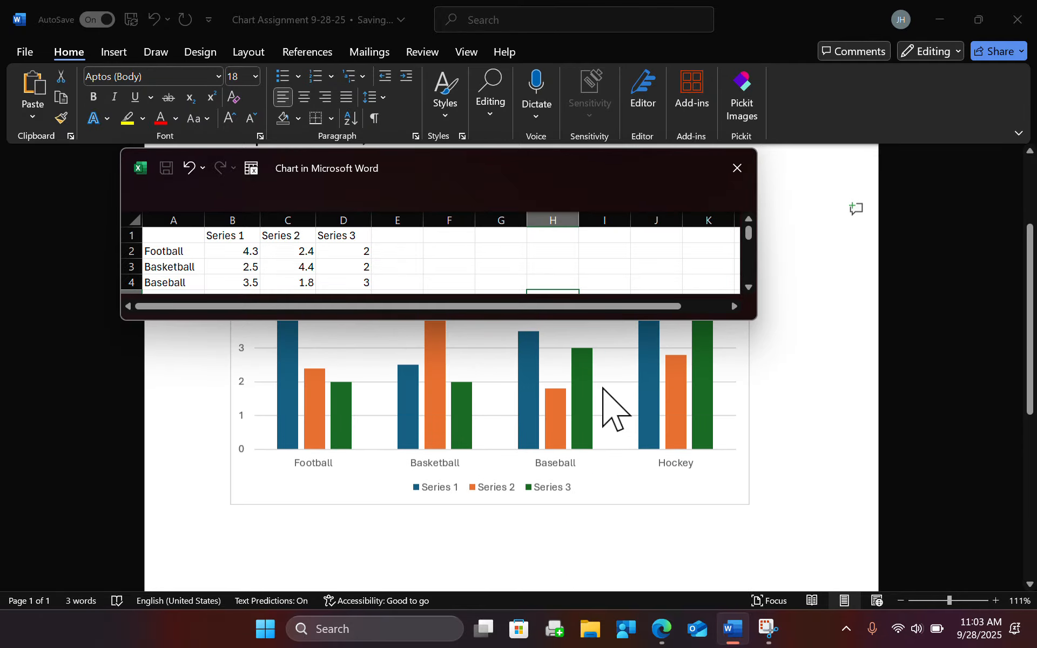
scroll(603, 387, "up", 1)
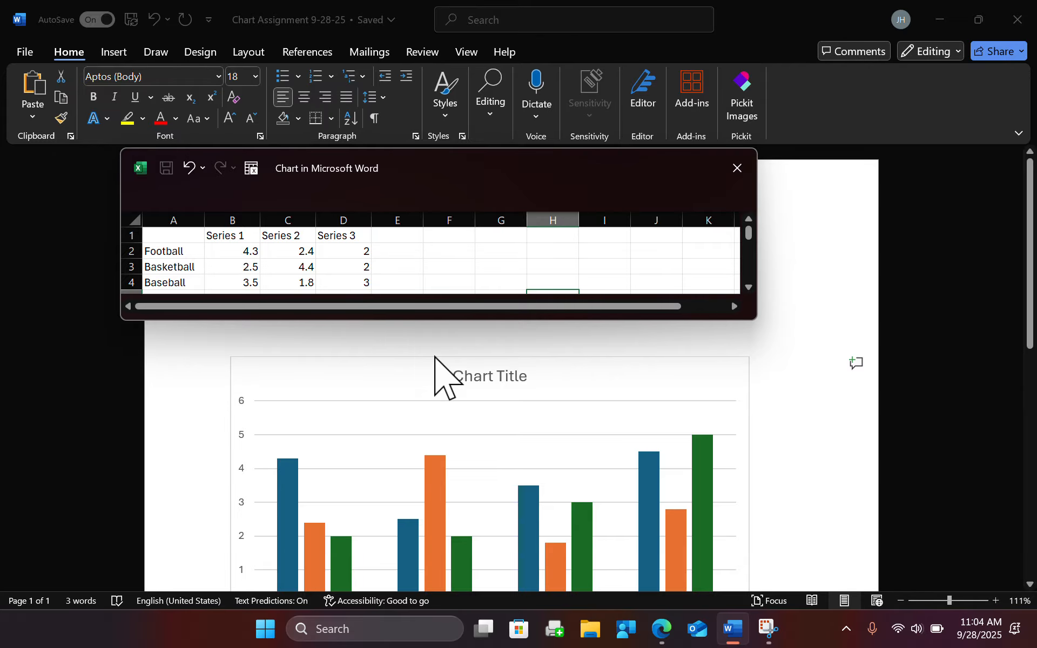
scroll(454, 389, "down", 3)
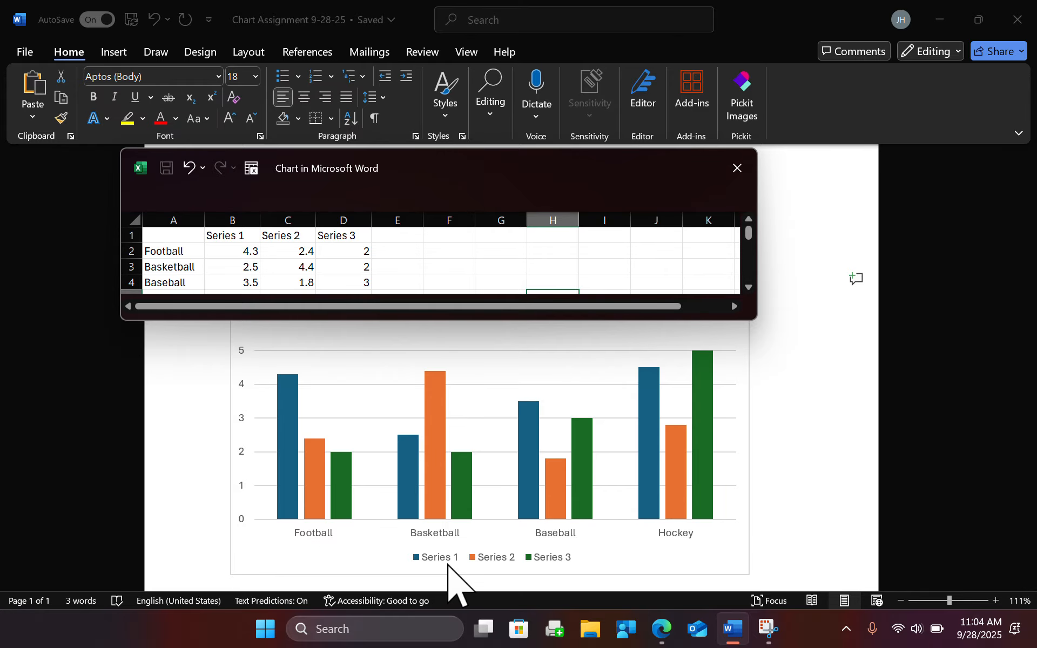
scroll(381, 444, "up", 2)
scroll(381, 444, "up", 1)
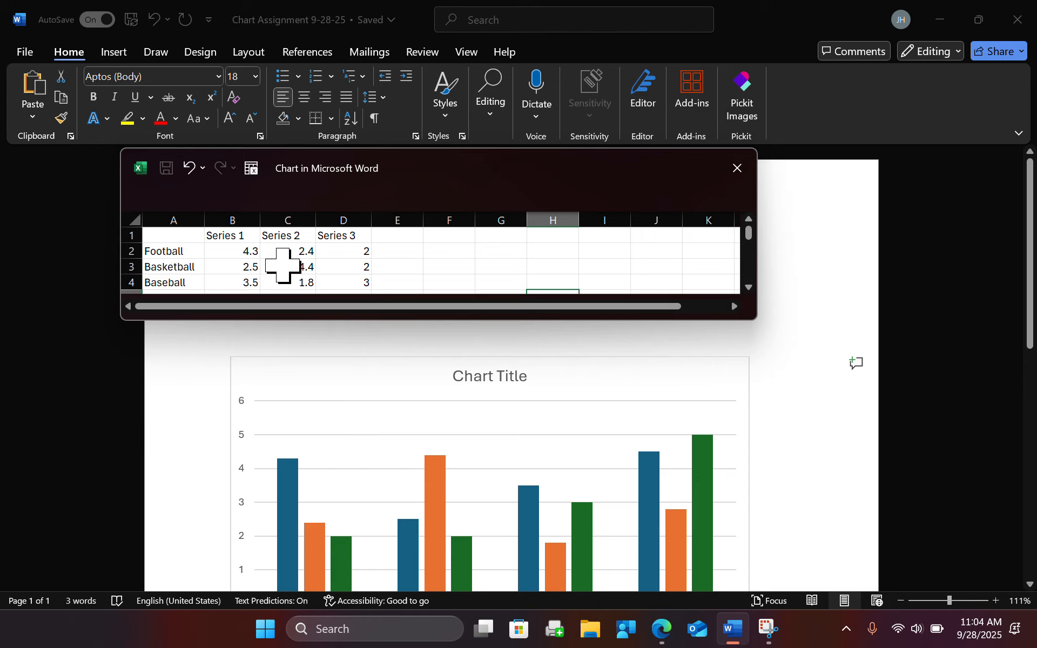
left_click(221, 235)
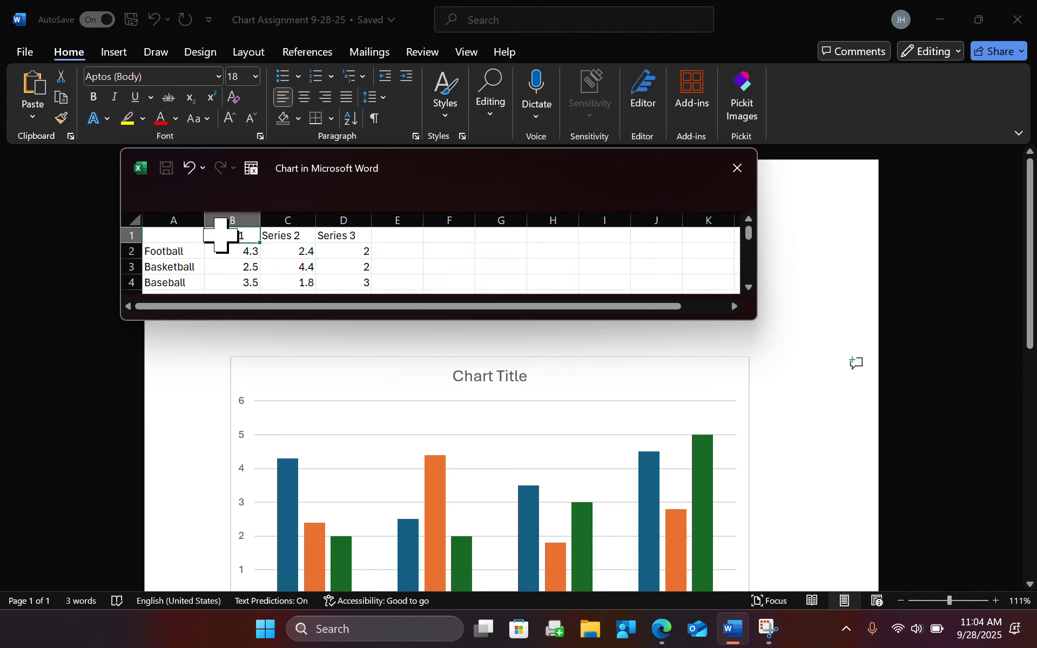
double_click(221, 235)
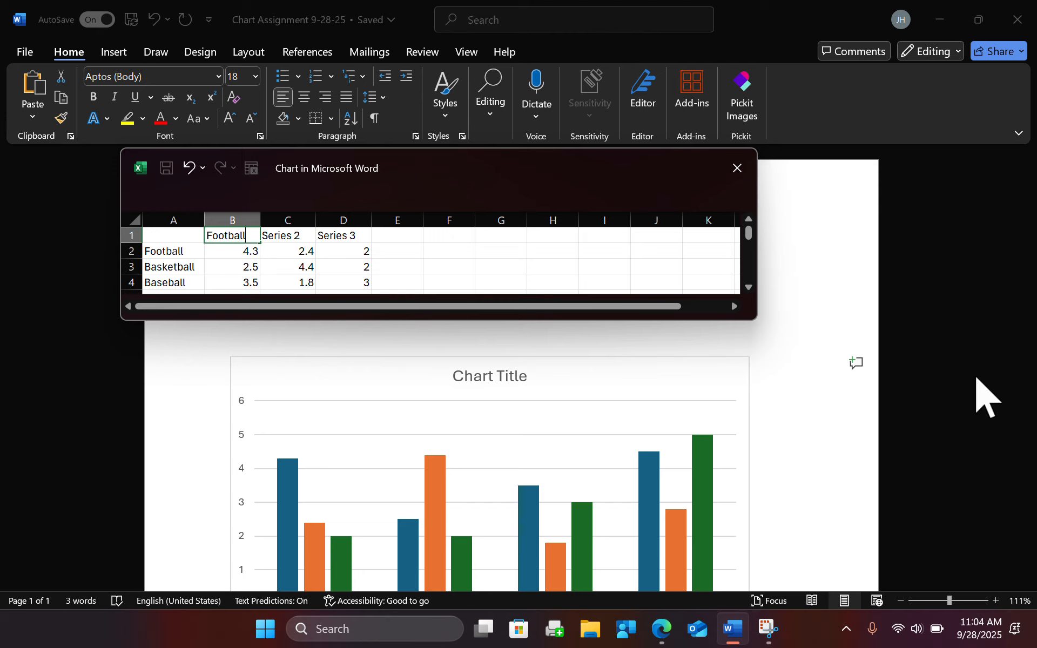
left_click(655, 280)
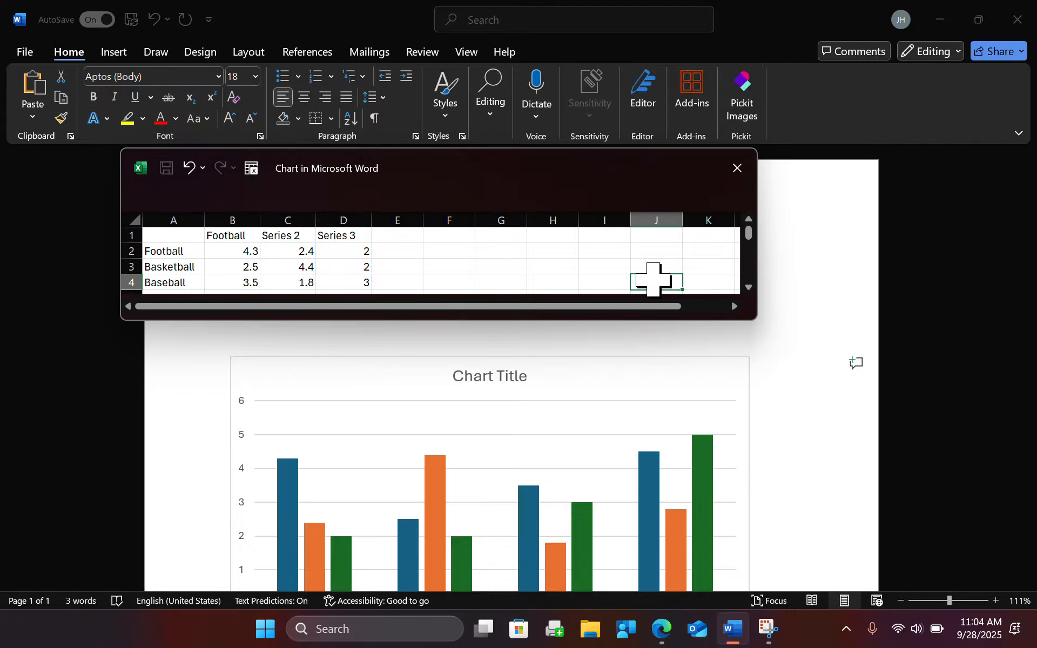
Step: Rename Series 2 in cell C1 of the chart data as Basketball
scroll(745, 419, "down", 3)
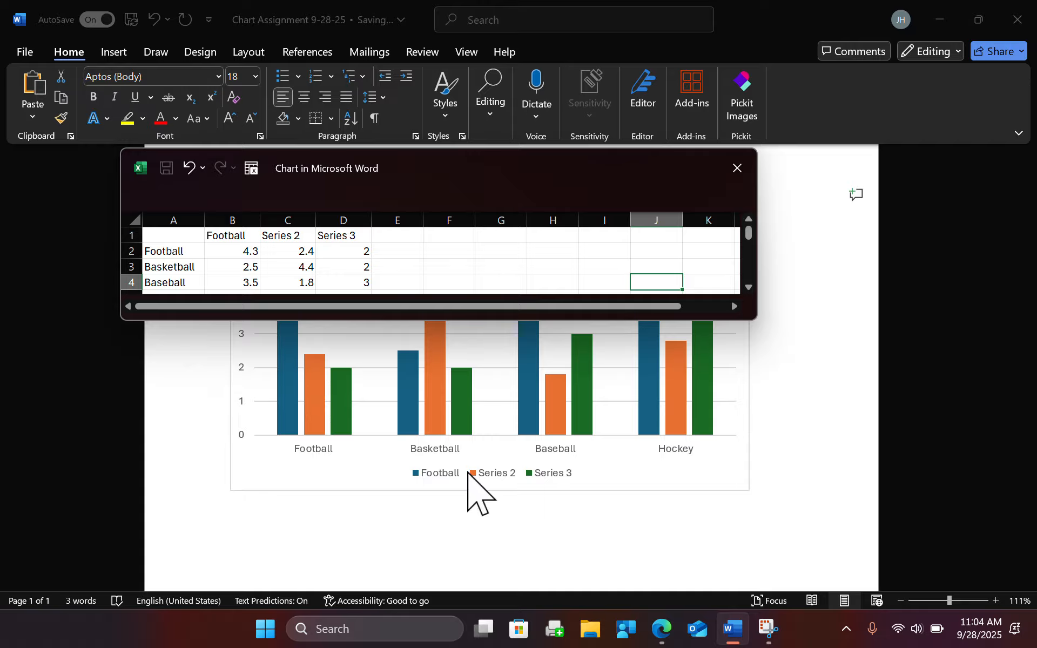
scroll(459, 472, "up", 3)
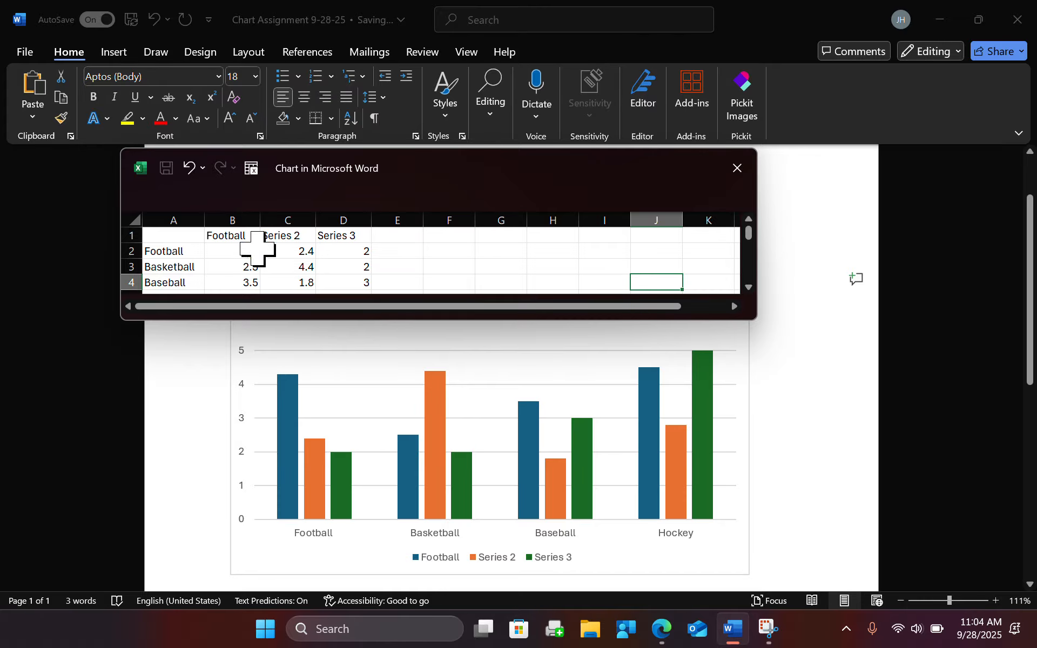
left_click(282, 234)
double_click(287, 235)
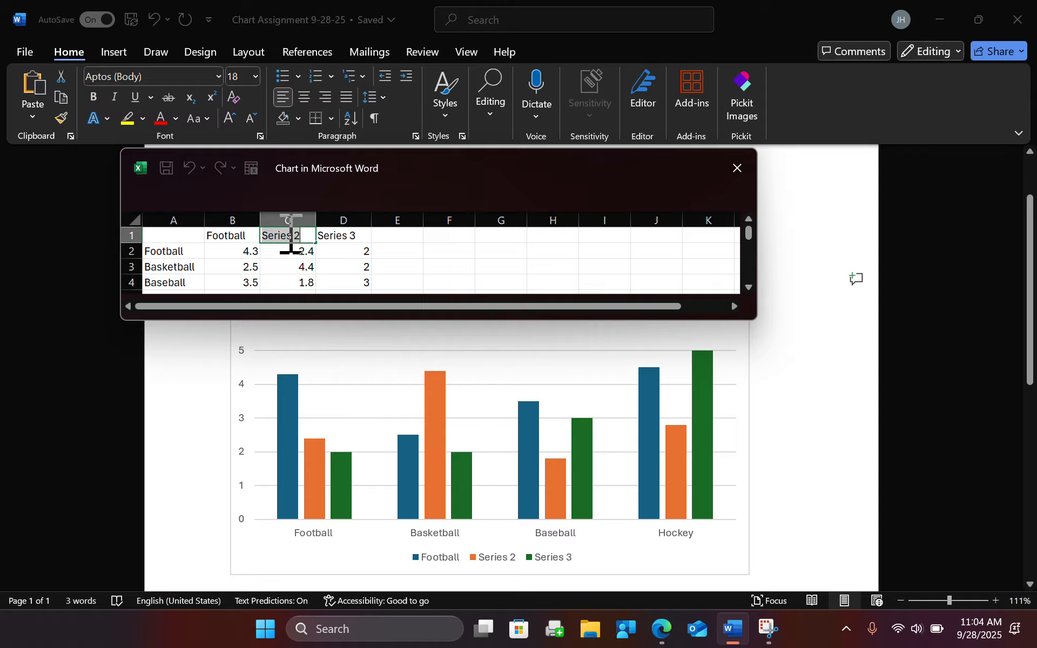
type("Basketba")
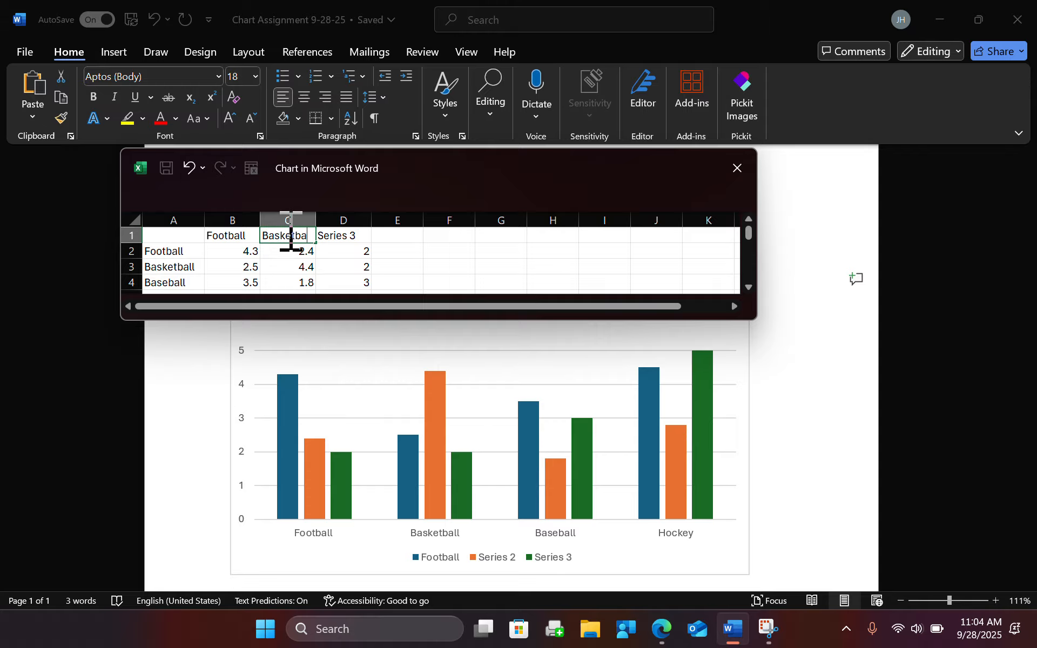
type("ll")
left_click(442, 443)
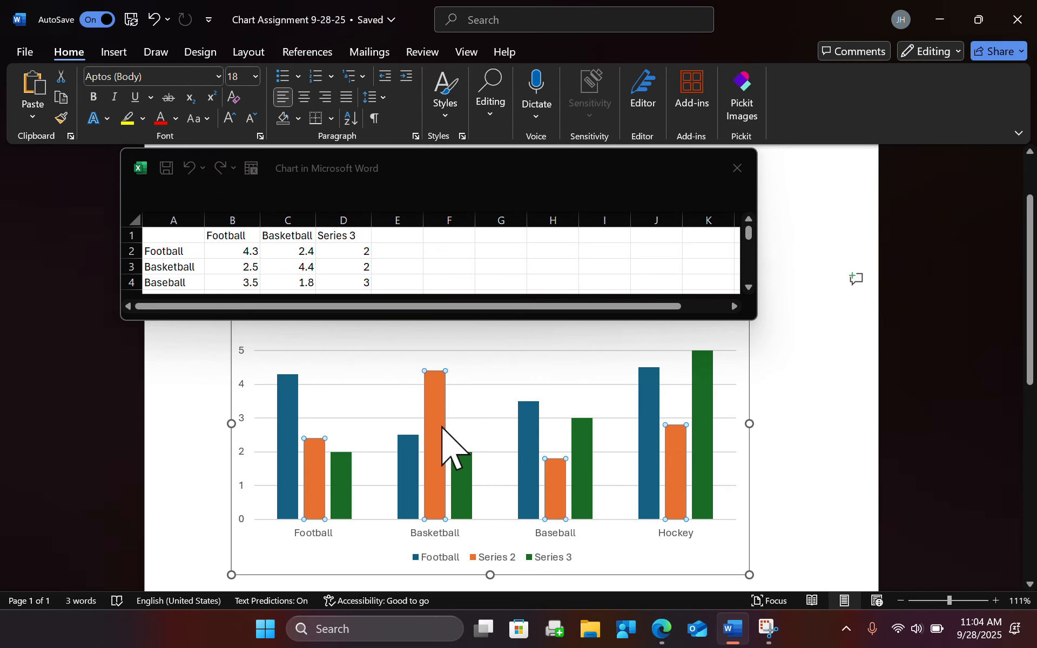
left_click(417, 237)
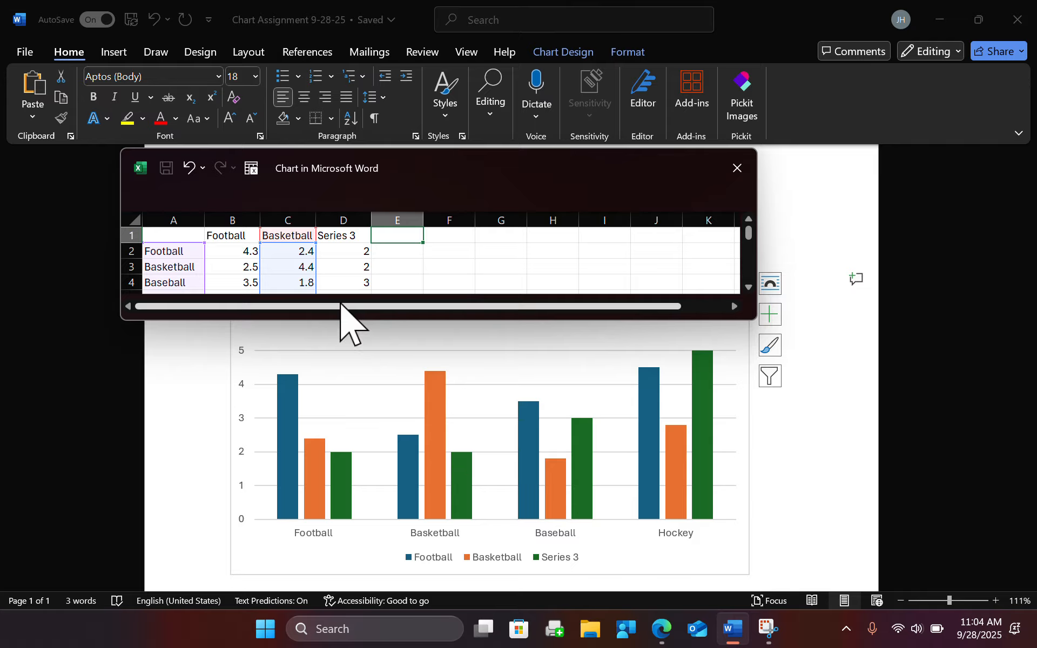
left_click(411, 266)
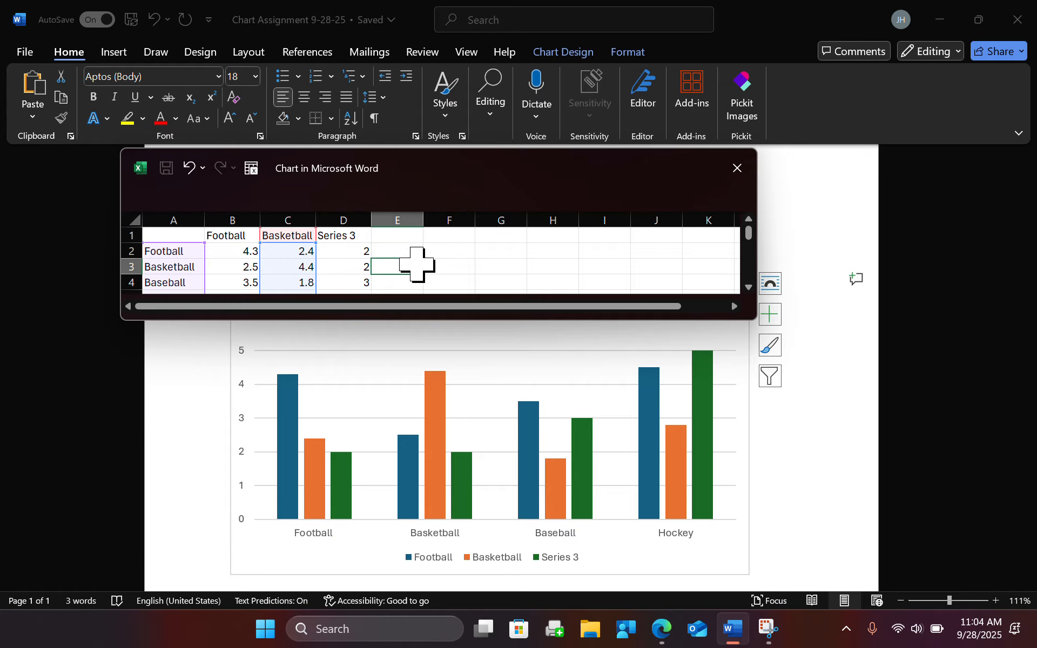
Step: Set the Basketball series value for the Basketball category in cell C3 to 7
double_click(293, 267)
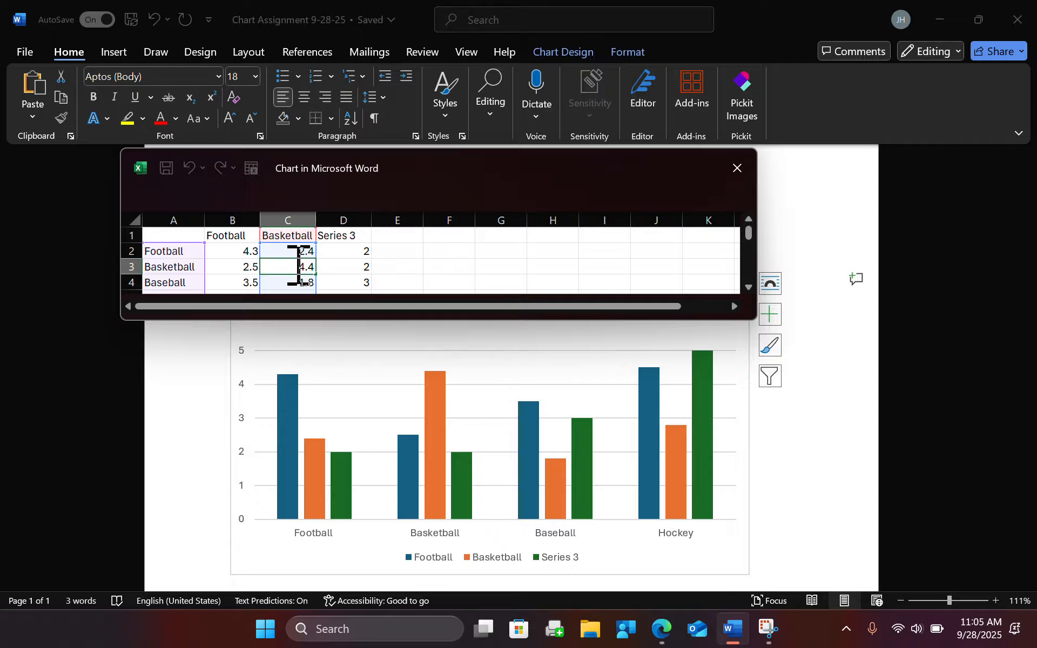
left_click_drag(298, 266, 321, 269)
type("7")
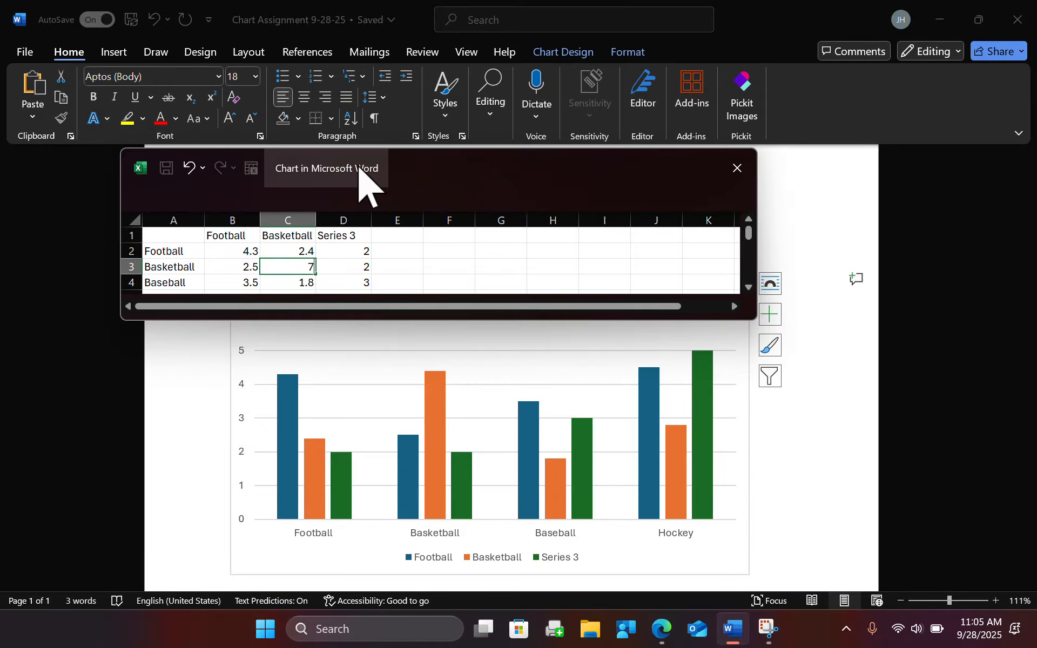
left_click(224, 393)
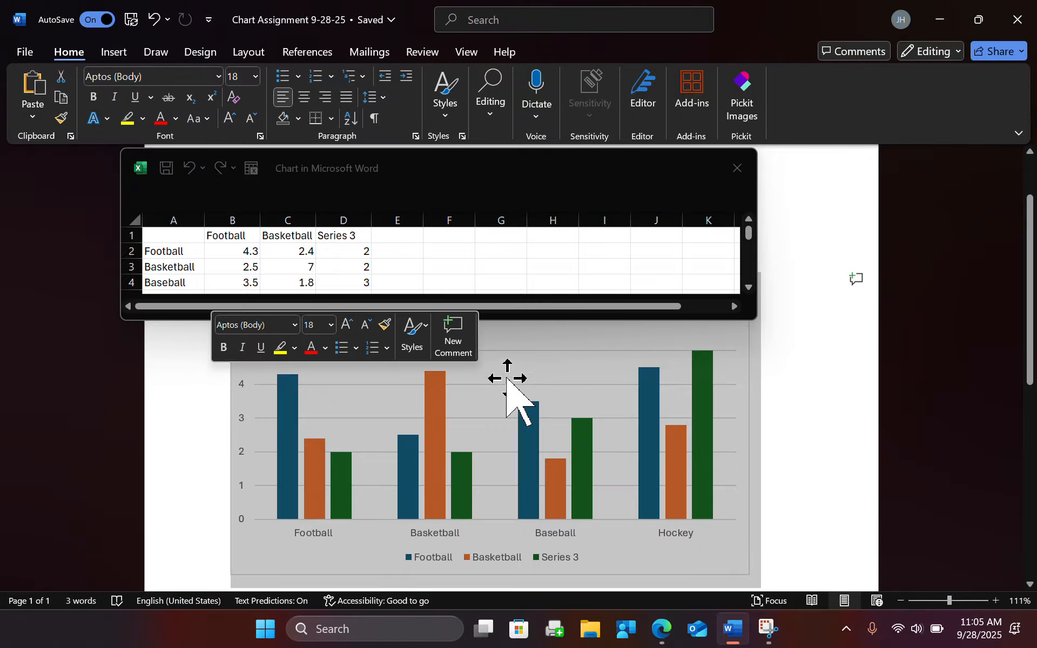
left_click(712, 427)
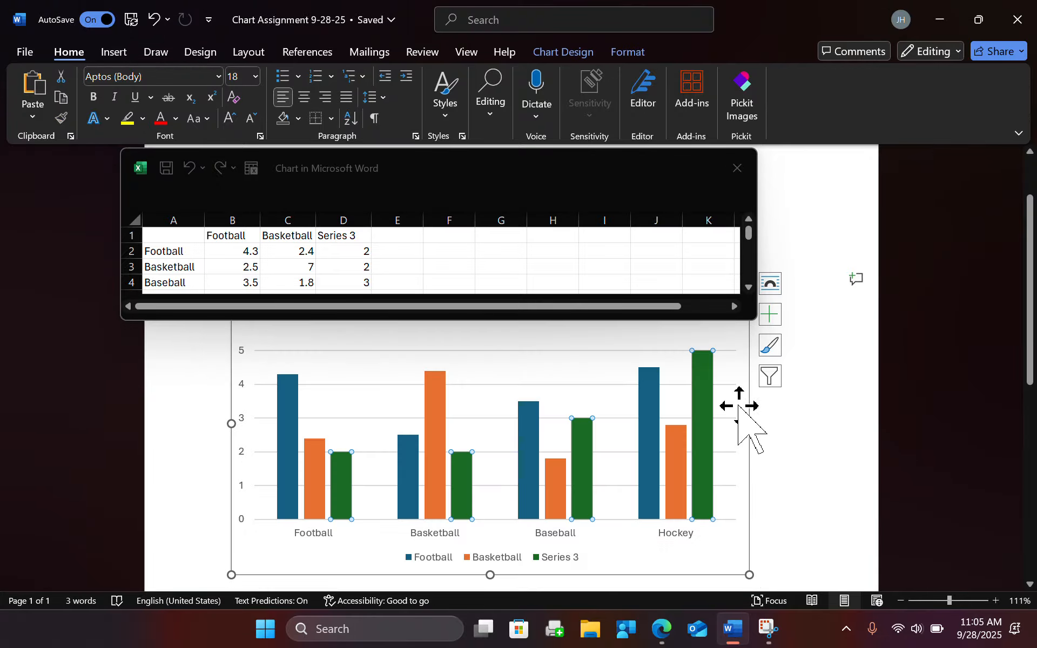
mouse_move(668, 443)
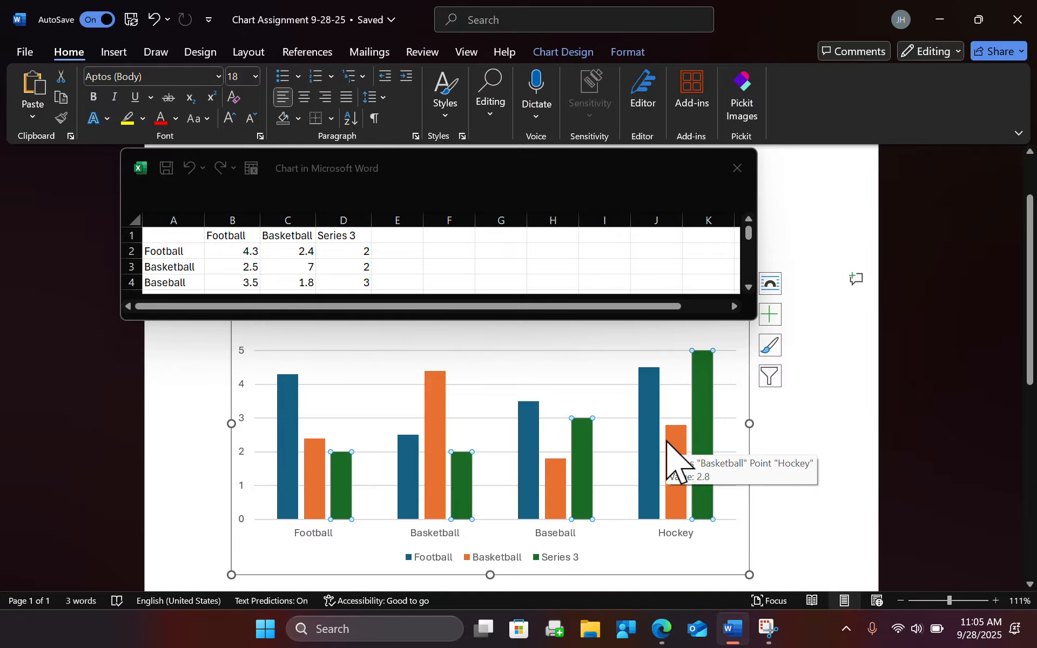
scroll(668, 443, "up", 3)
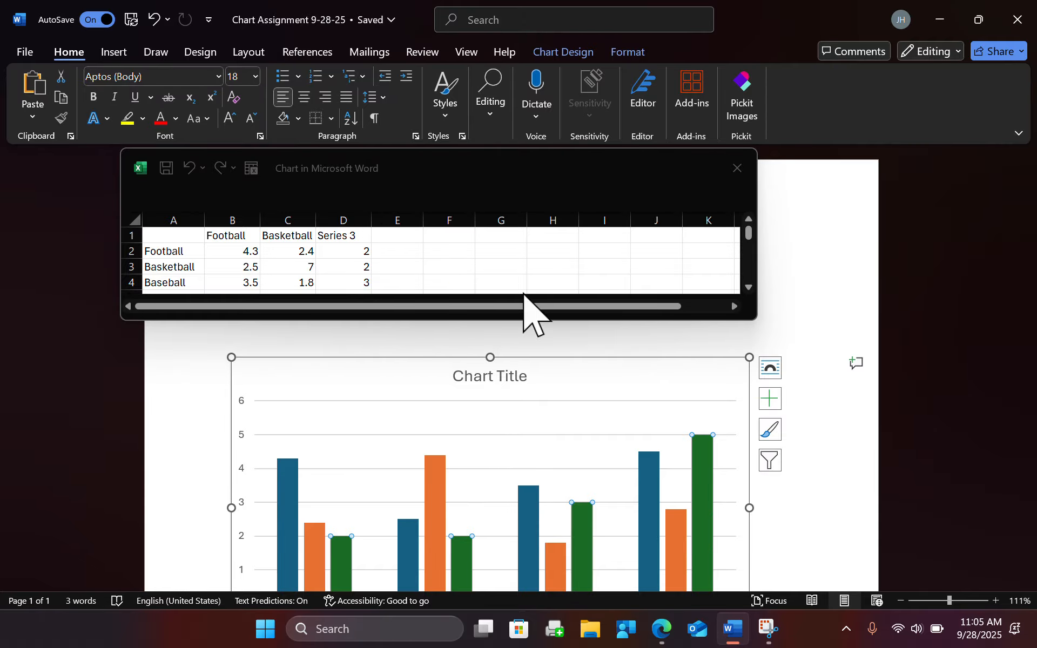
scroll(574, 390, "down", 1)
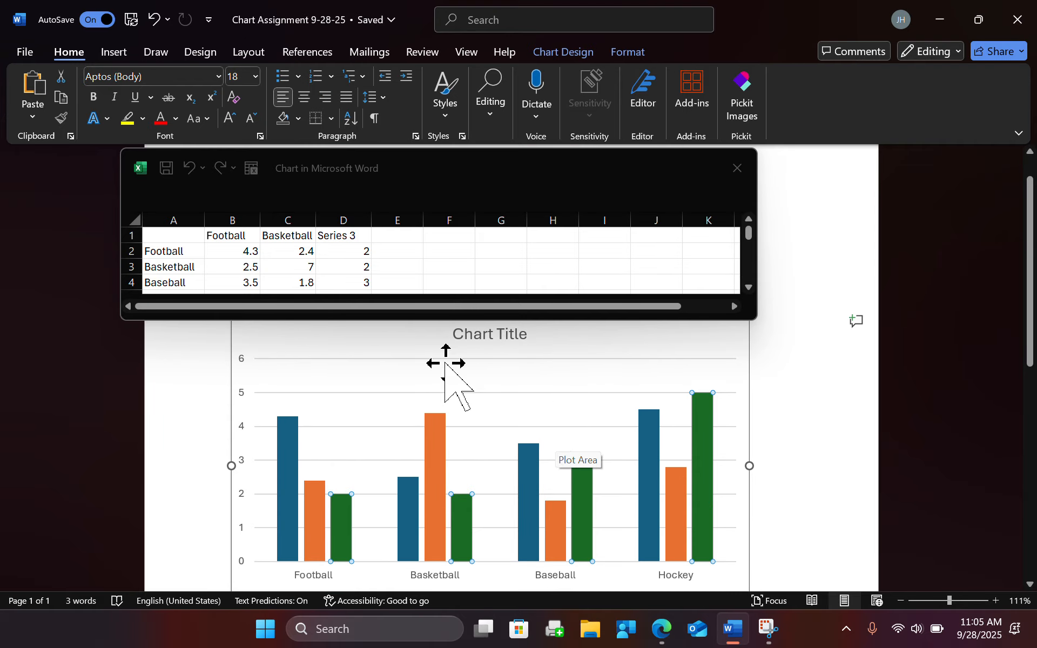
Step: Set the value in cell C3 of the chart data to 3 and close the data sheet
left_click(296, 268)
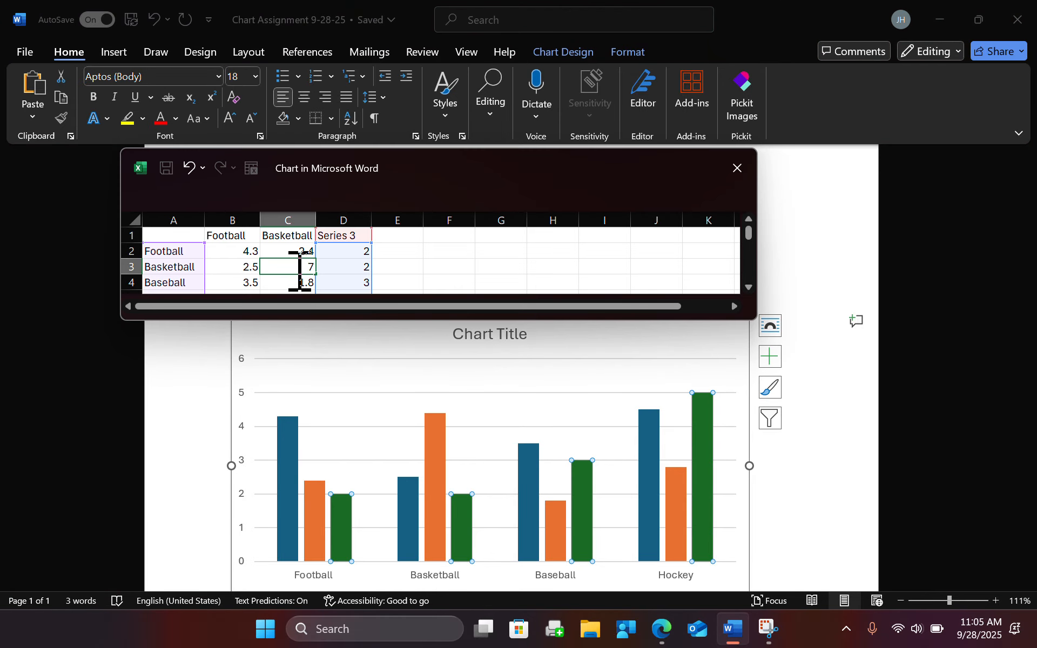
left_click_drag(298, 271, 380, 272)
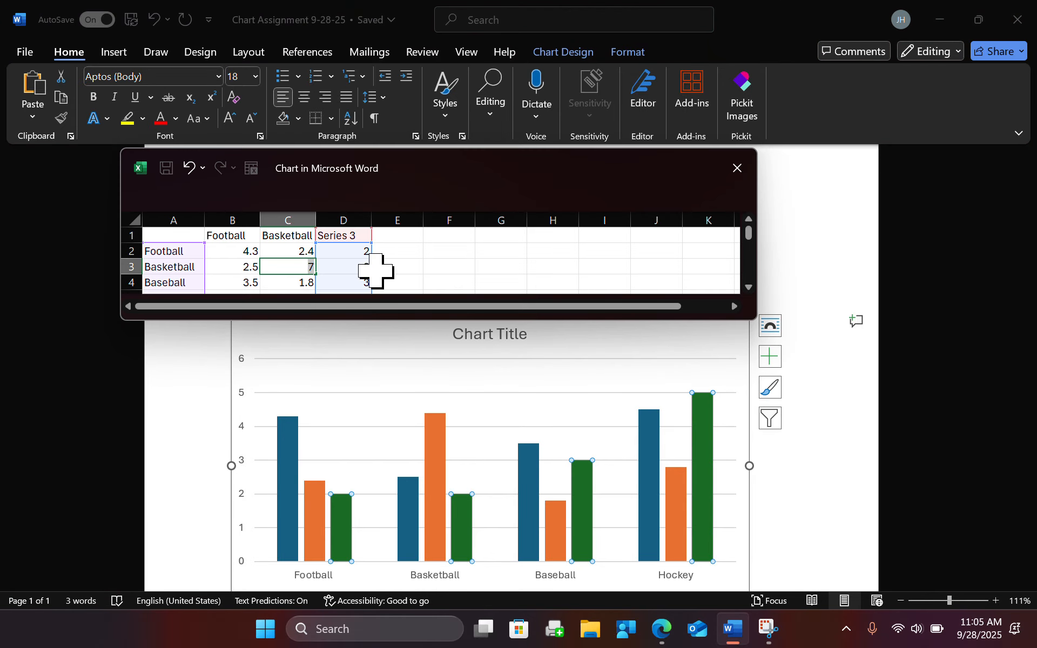
type("3")
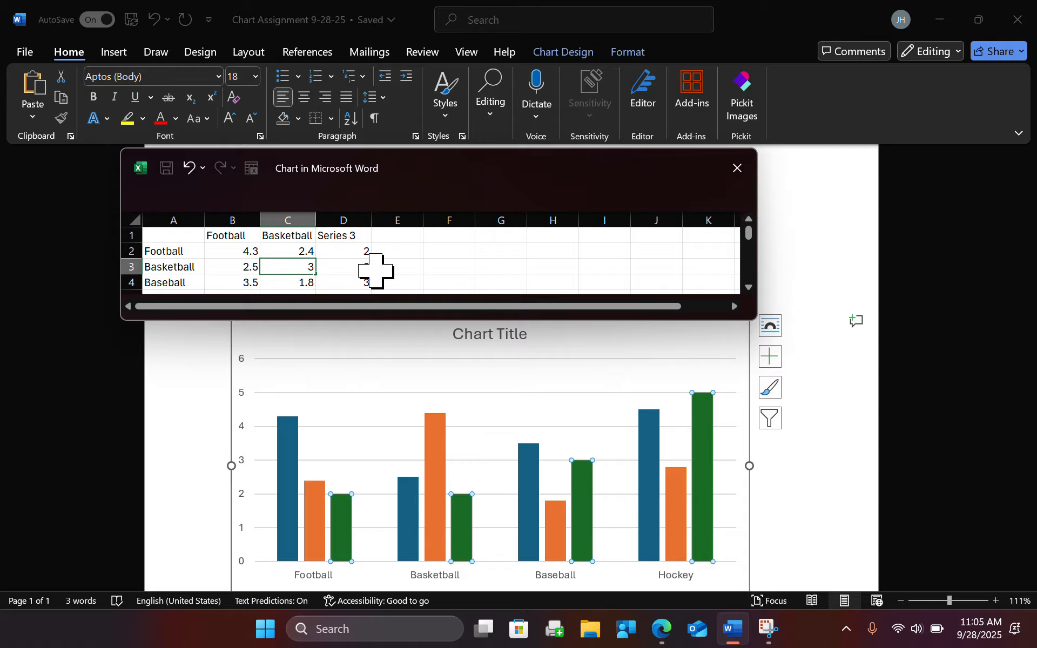
left_click(220, 382)
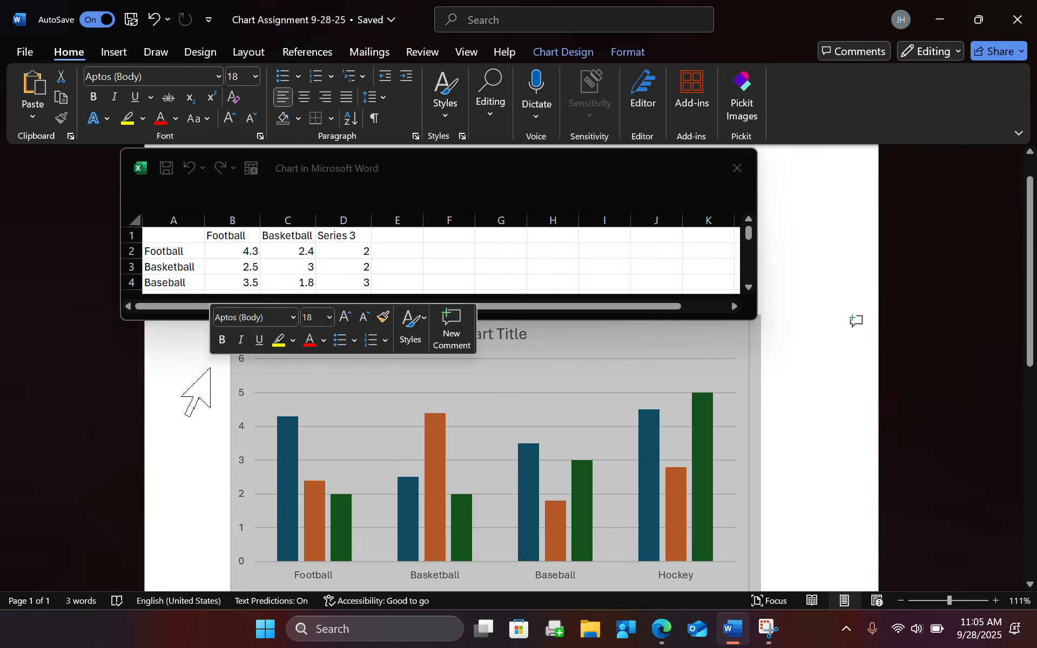
left_click(597, 457)
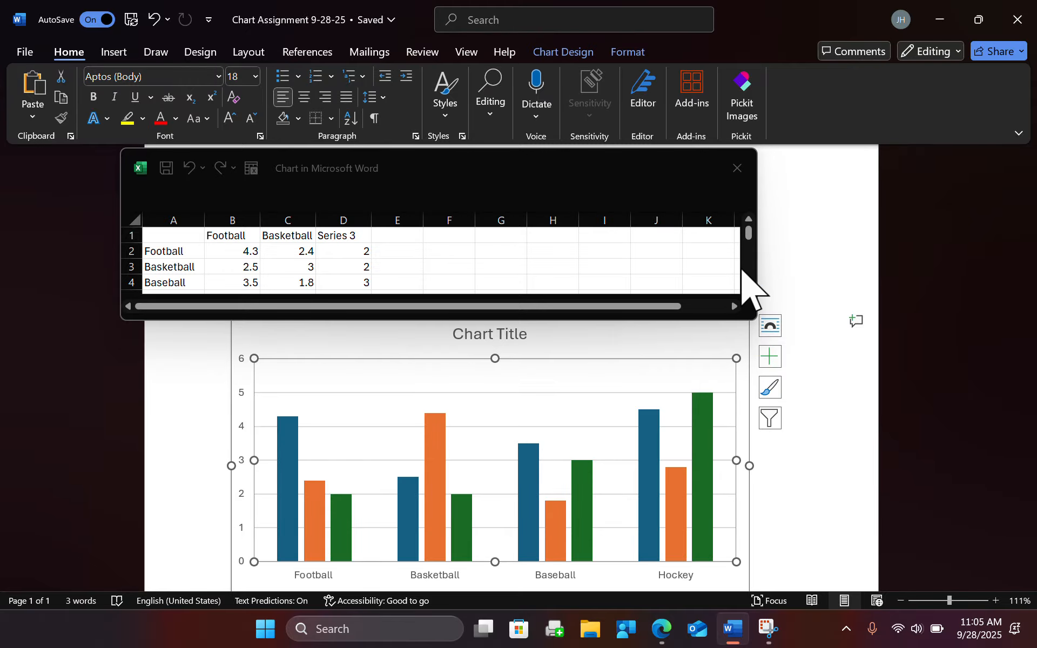
left_click(745, 166)
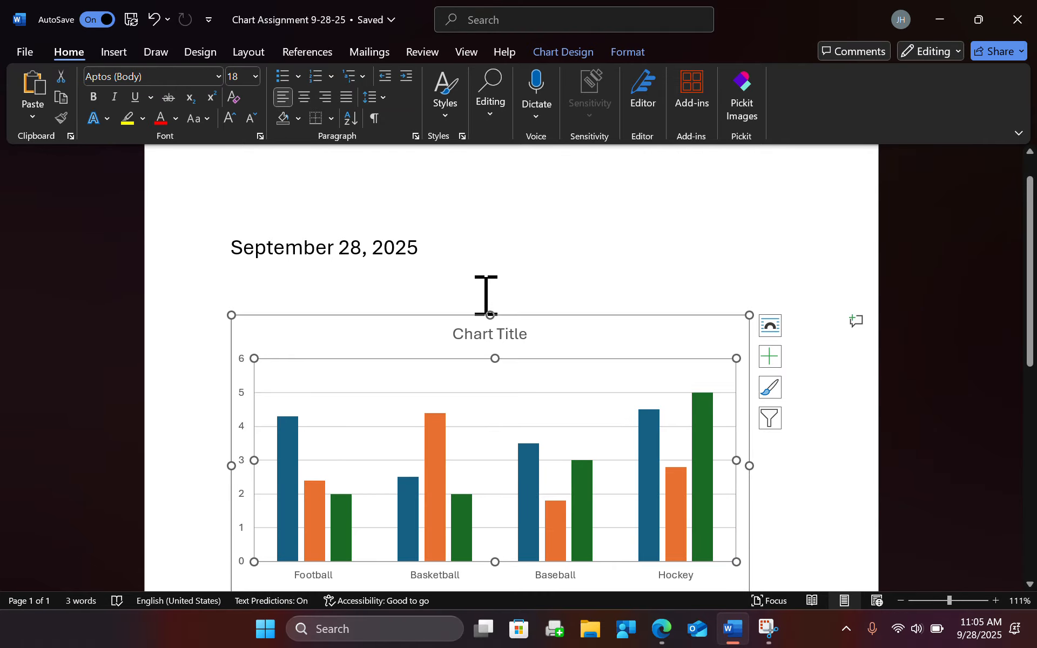
Step: Open the sports chart's data sheet again to update the columns, and close it
left_click(685, 487)
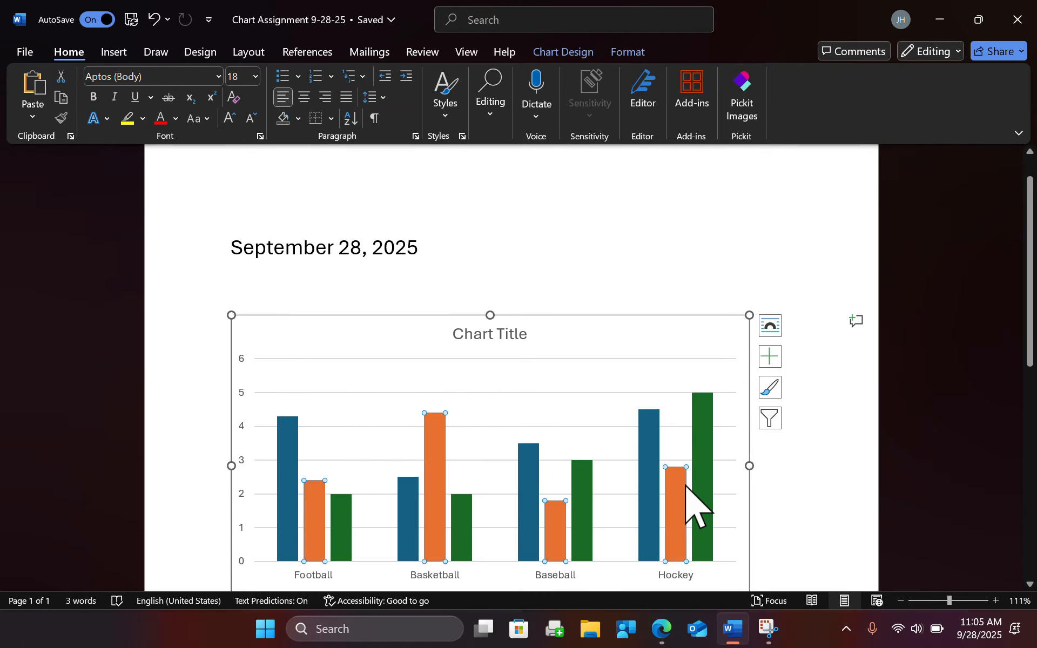
double_click(685, 486)
left_click(492, 489)
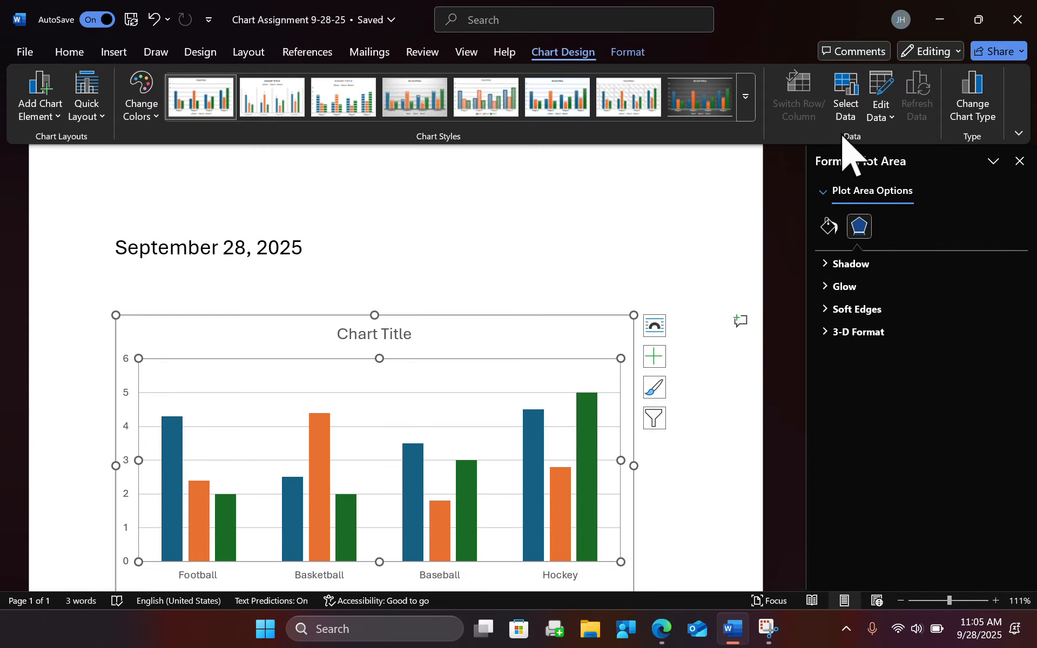
left_click(885, 89)
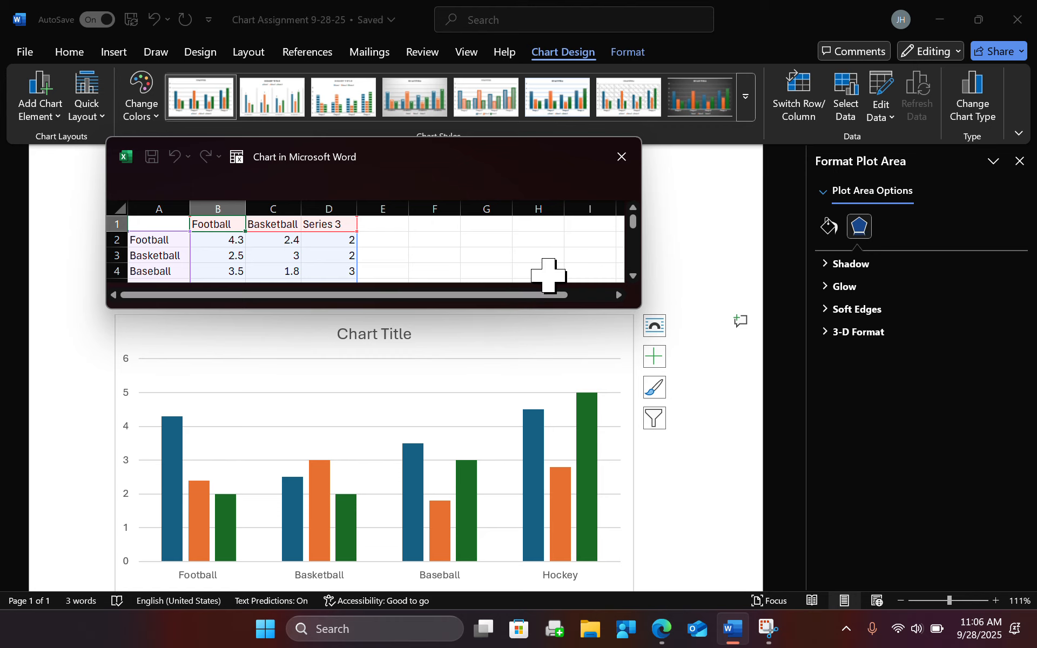
left_click(621, 157)
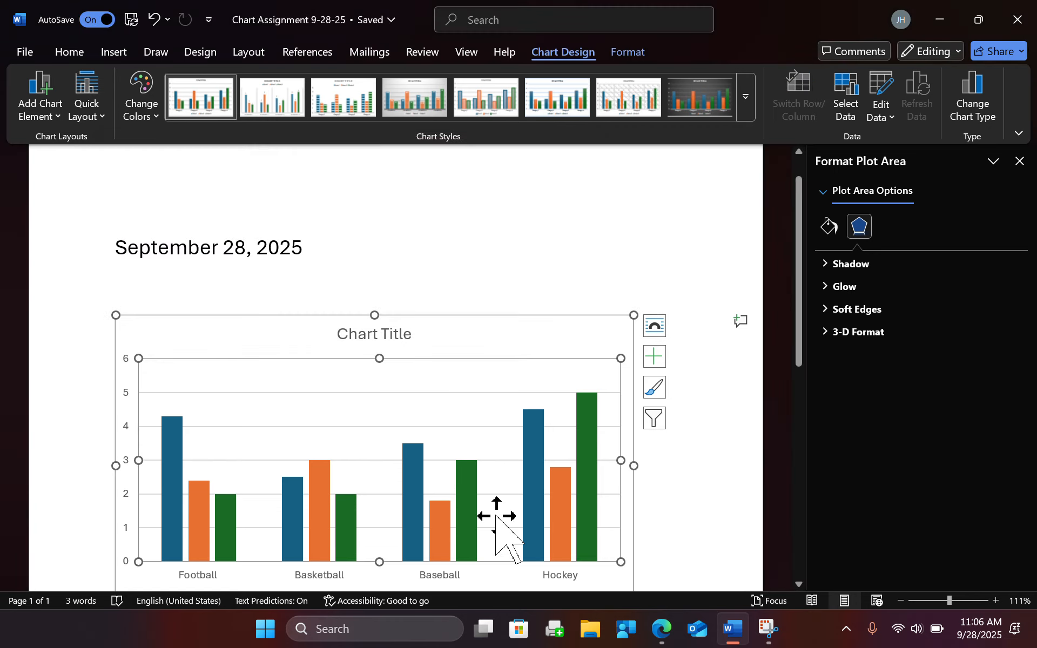
Step: Select the chart's plot area and reopen the chart data sheet for editing
left_click(390, 393)
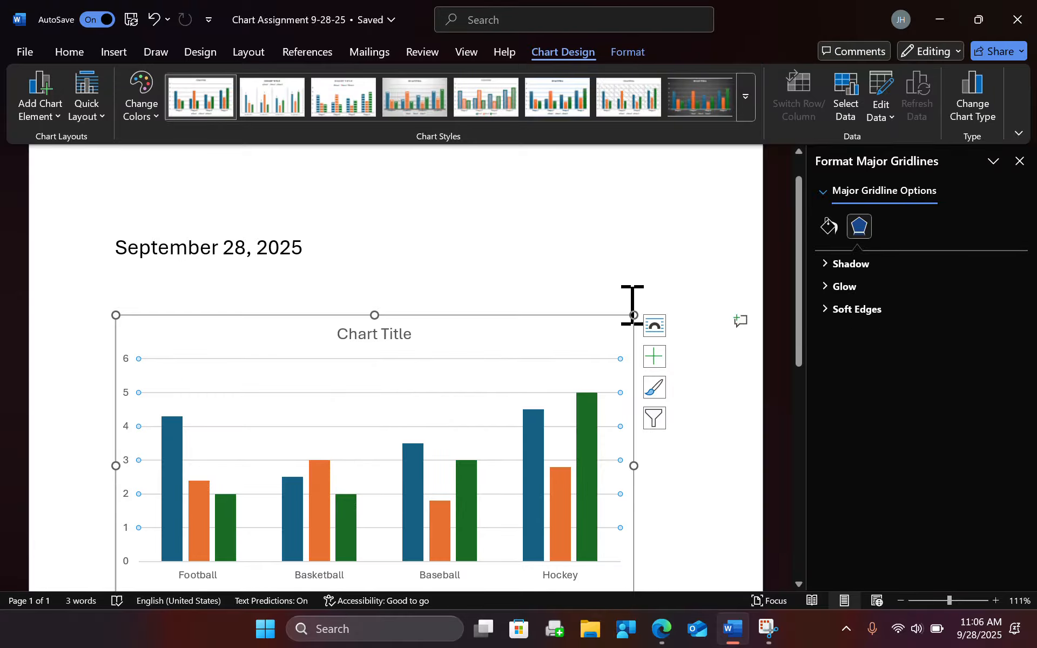
left_click(516, 457)
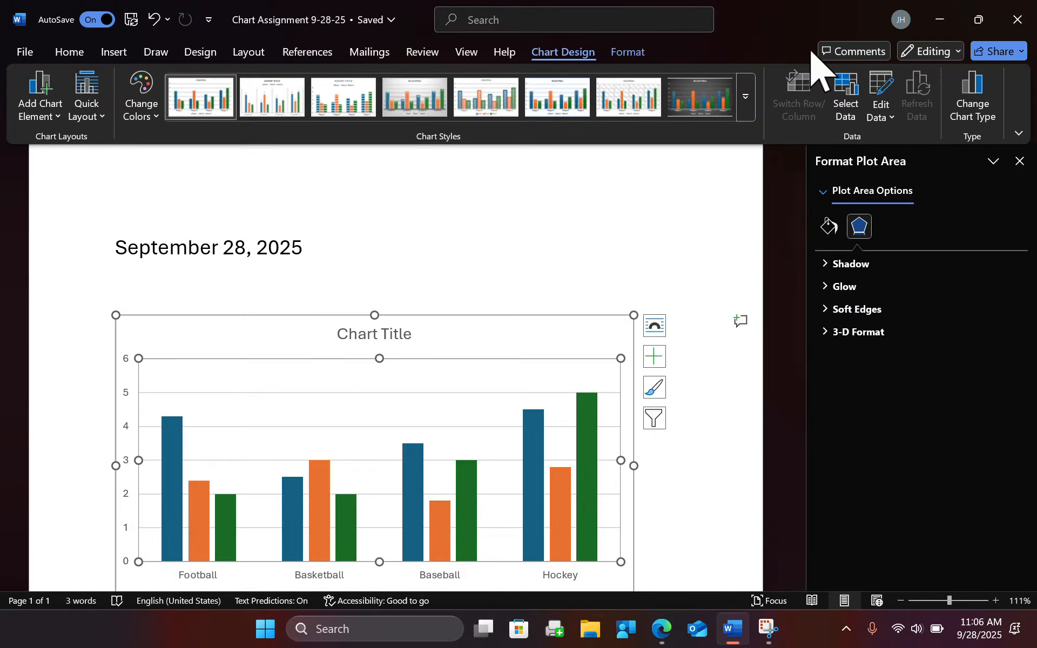
left_click(889, 105)
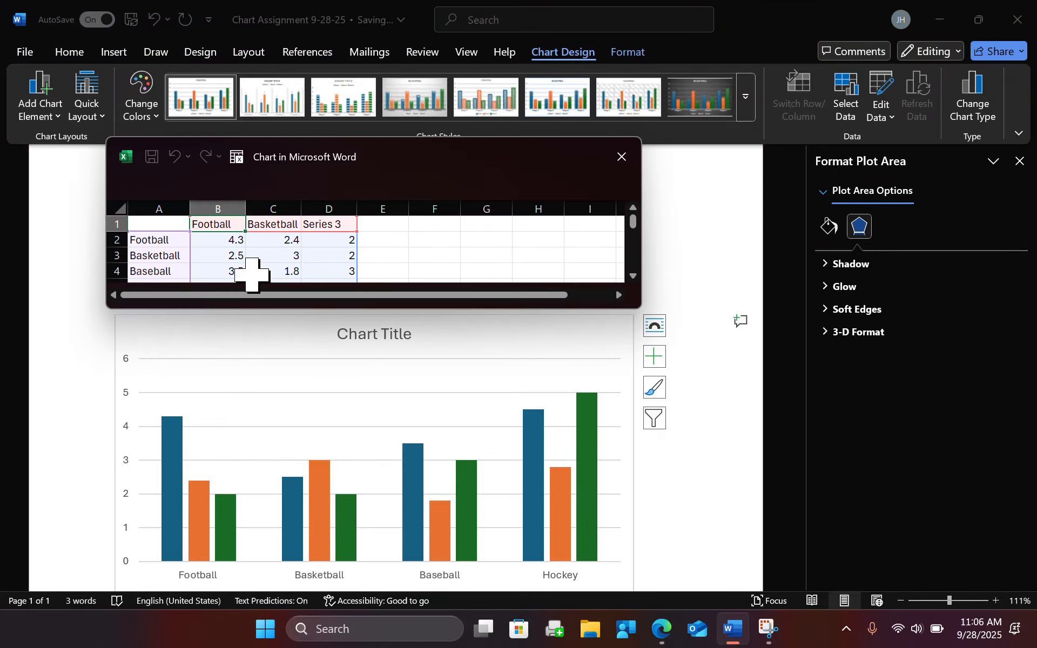
Step: Close the chart data sheet and the Format Plot Area pane
left_click(622, 157)
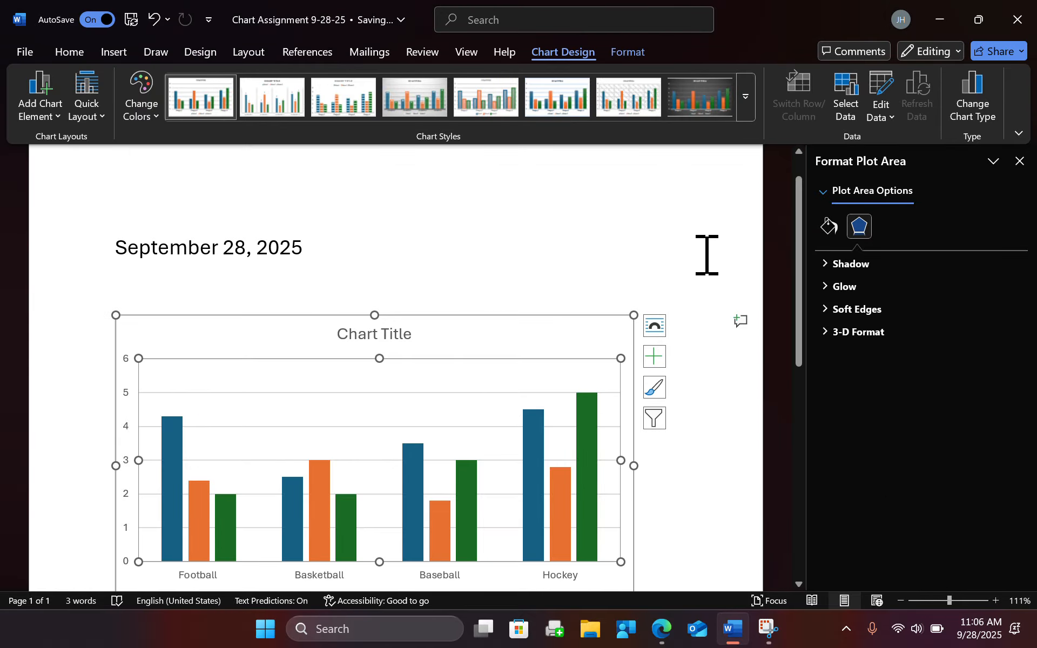
left_click(1020, 160)
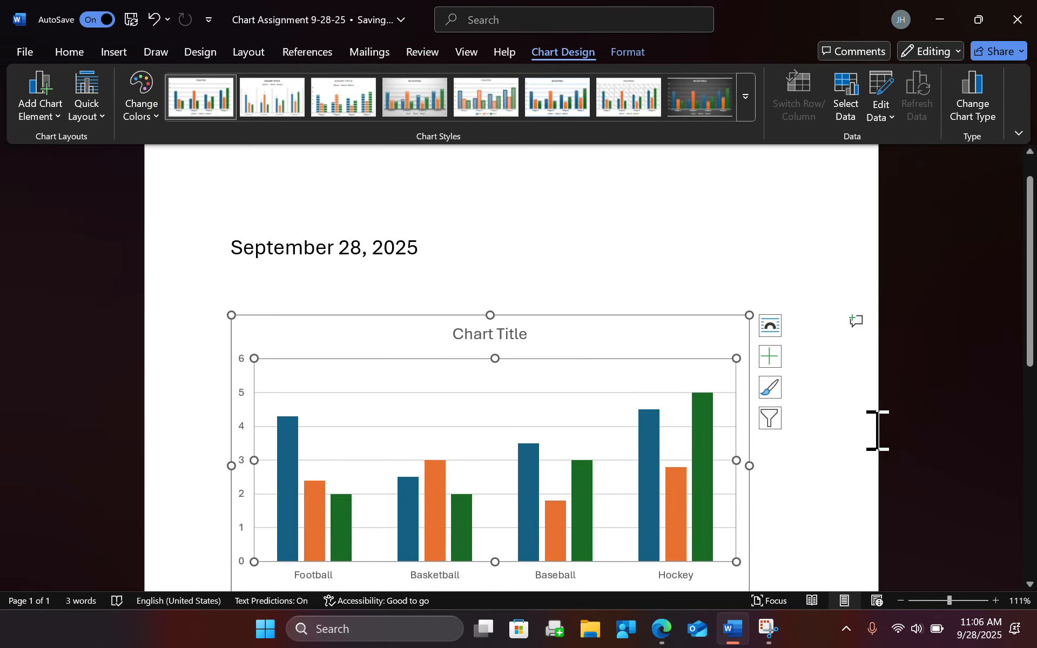
Step: Recolor the sports column chart with the dark-to-light monochromatic purple palette, after trying the monochromatic blue one
scroll(618, 419, "down", 1)
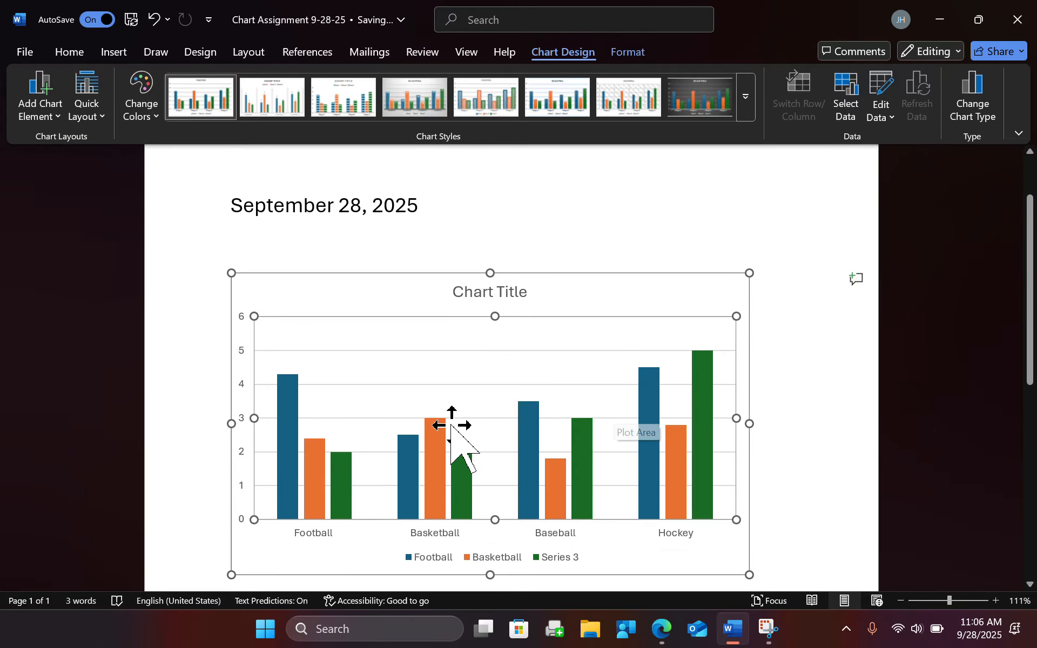
scroll(451, 426, "down", 2)
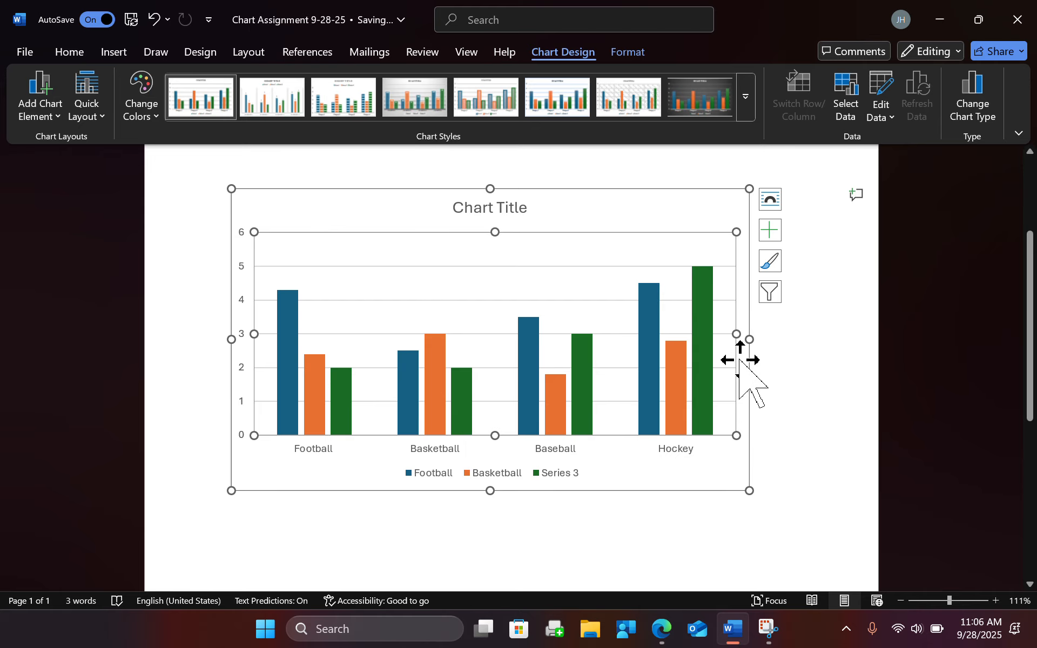
left_click(769, 263)
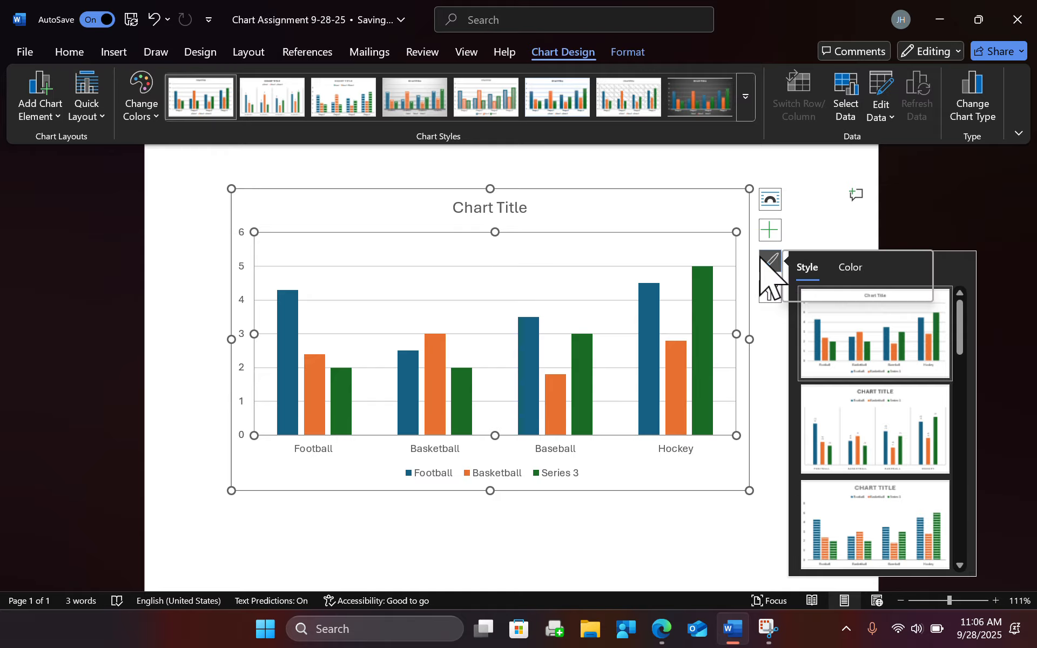
left_click(854, 269)
left_click(887, 537)
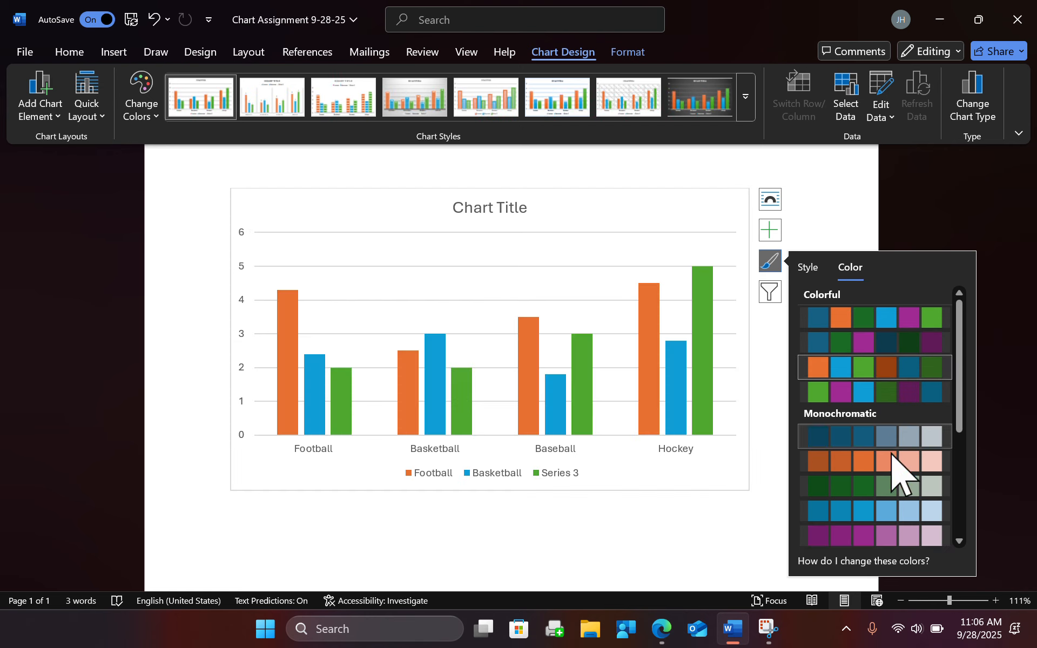
left_click(880, 516)
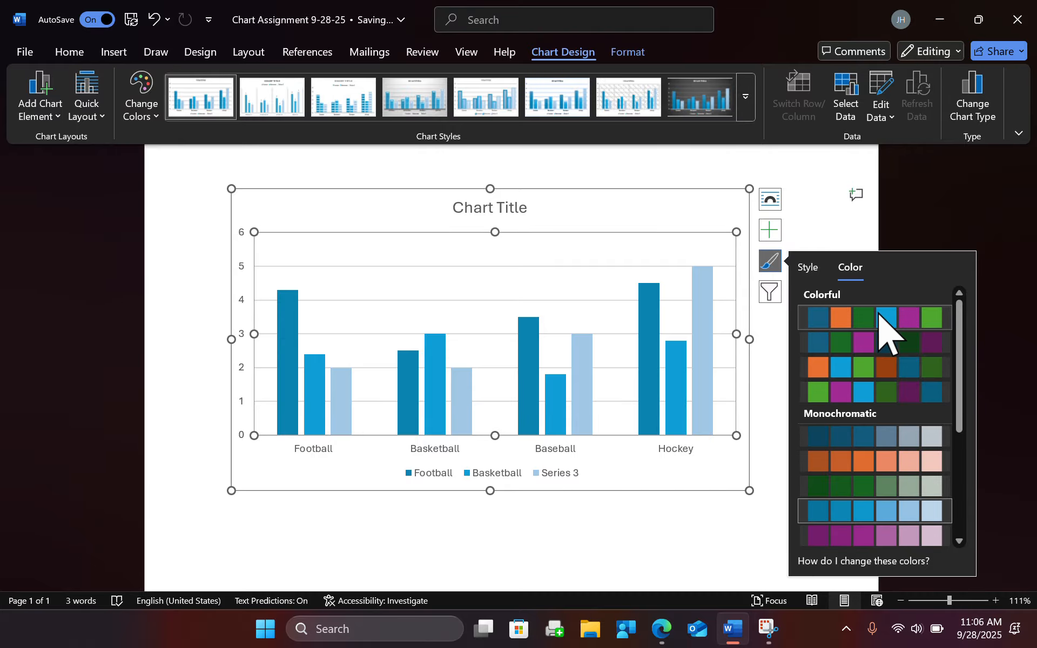
left_click(885, 318)
left_click(879, 513)
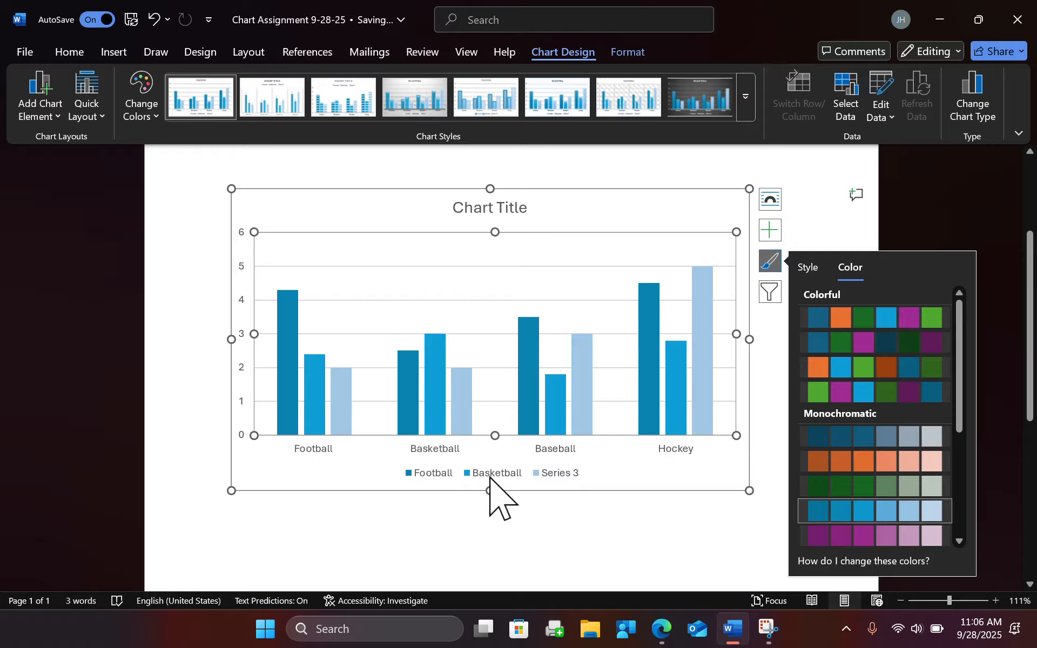
left_click(841, 538)
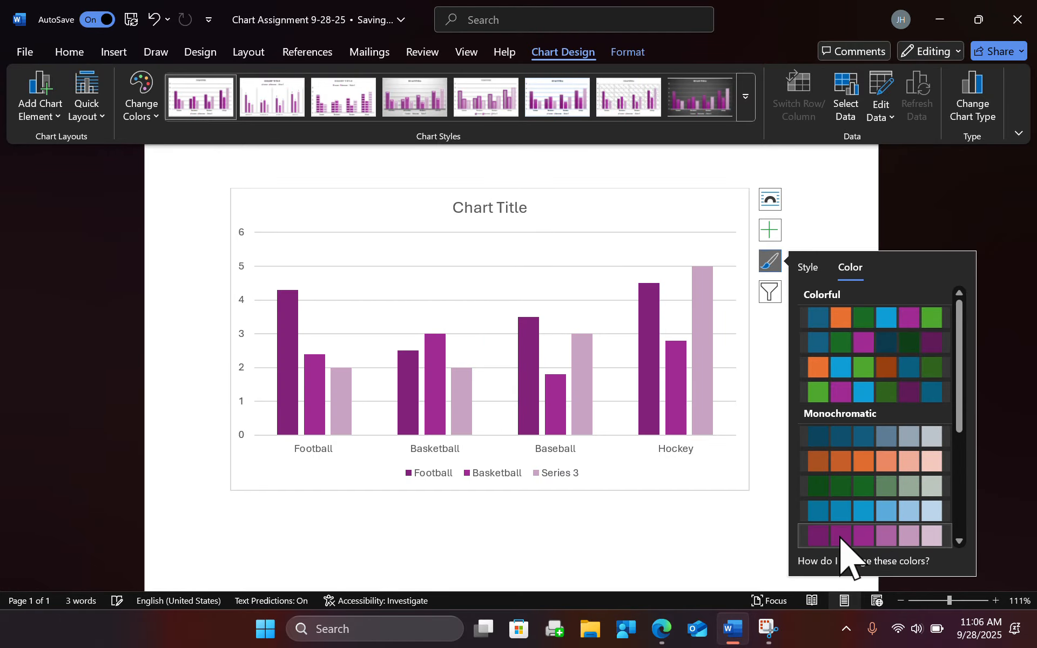
left_click(654, 524)
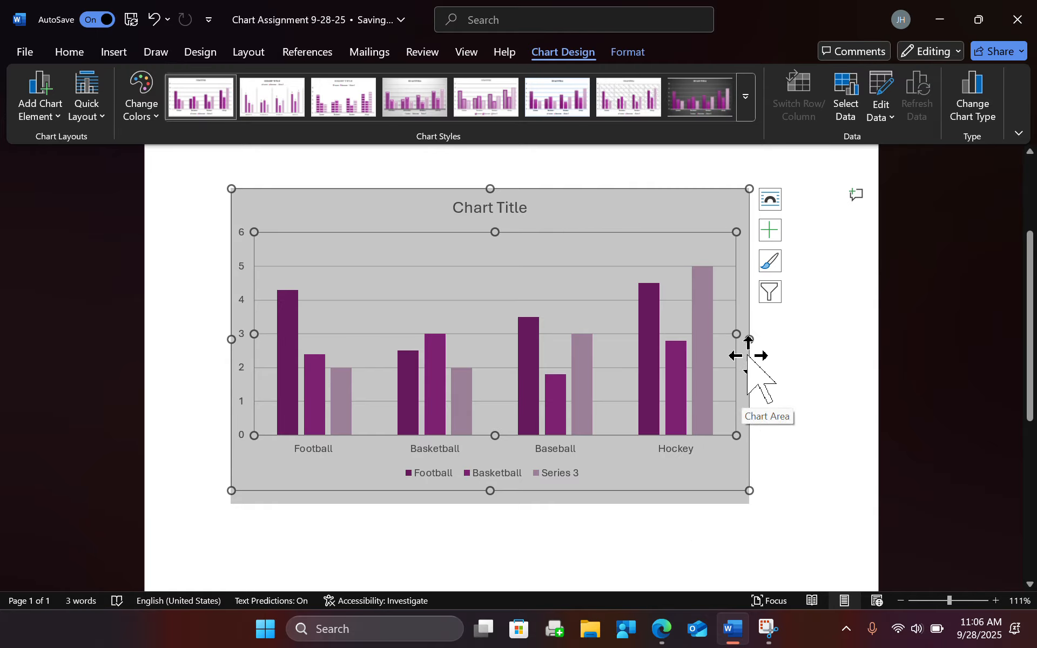
Step: Replace the placeholder title of the column chart with "Sports Statistics"
double_click(502, 205)
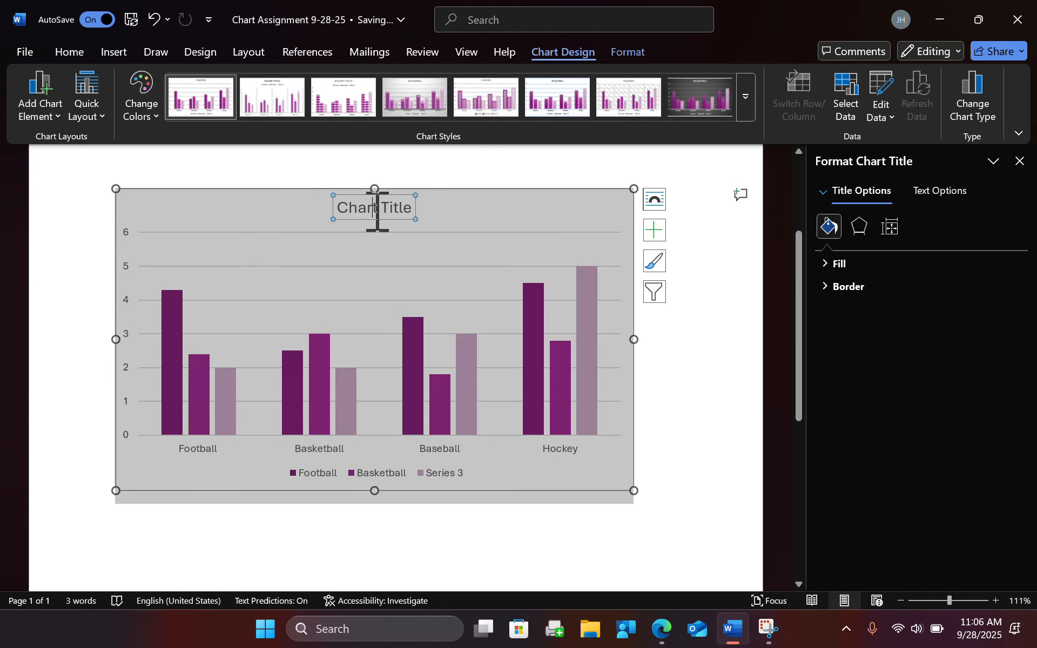
double_click(373, 210)
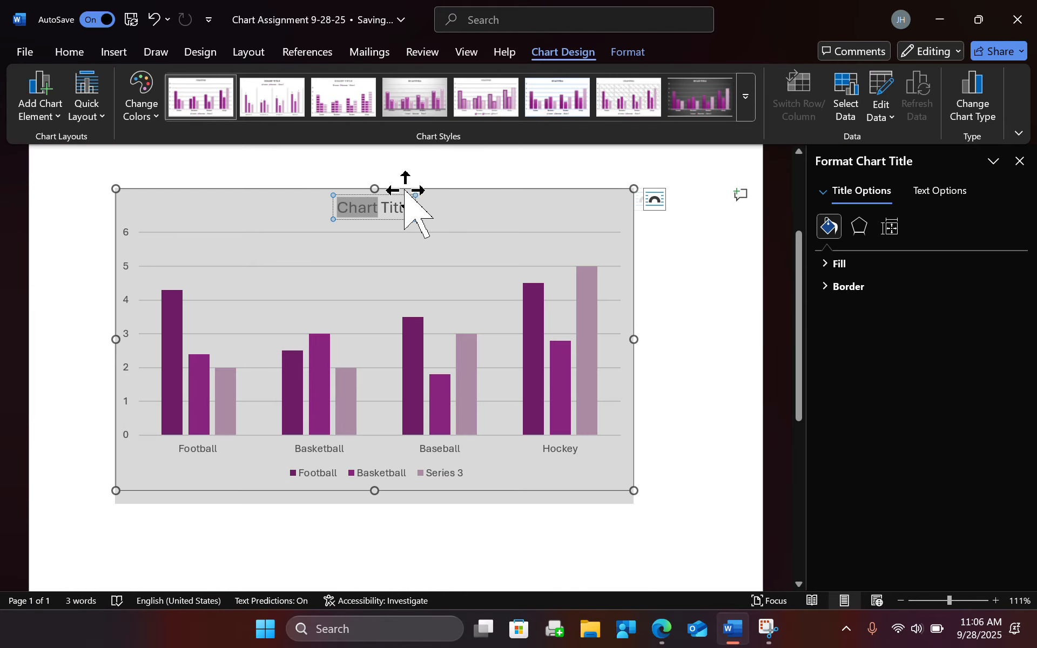
left_click(407, 199)
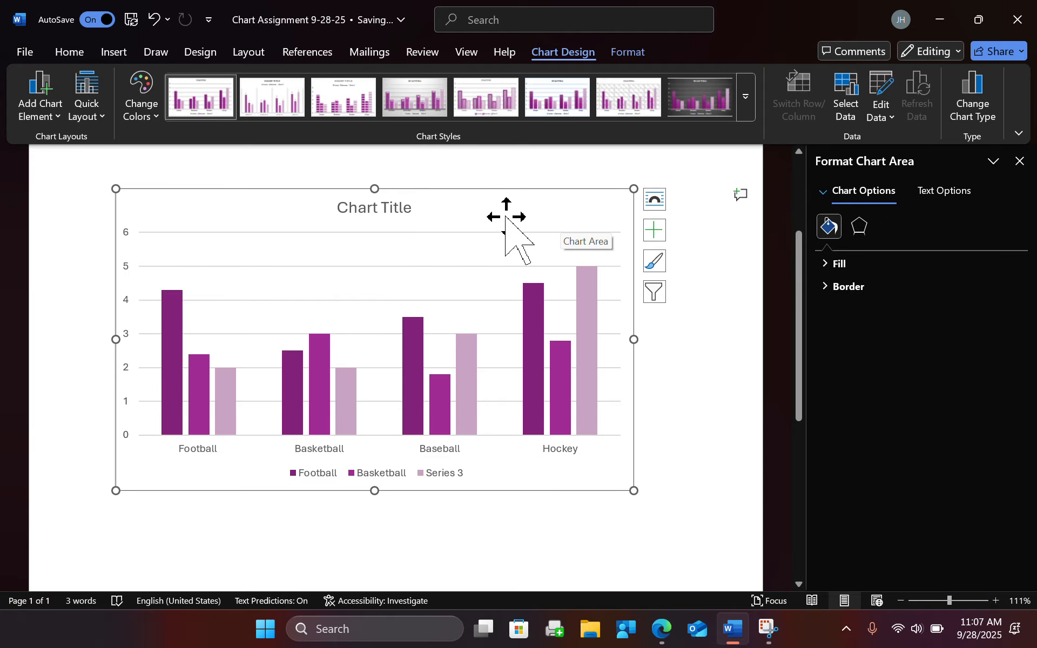
left_click(383, 216)
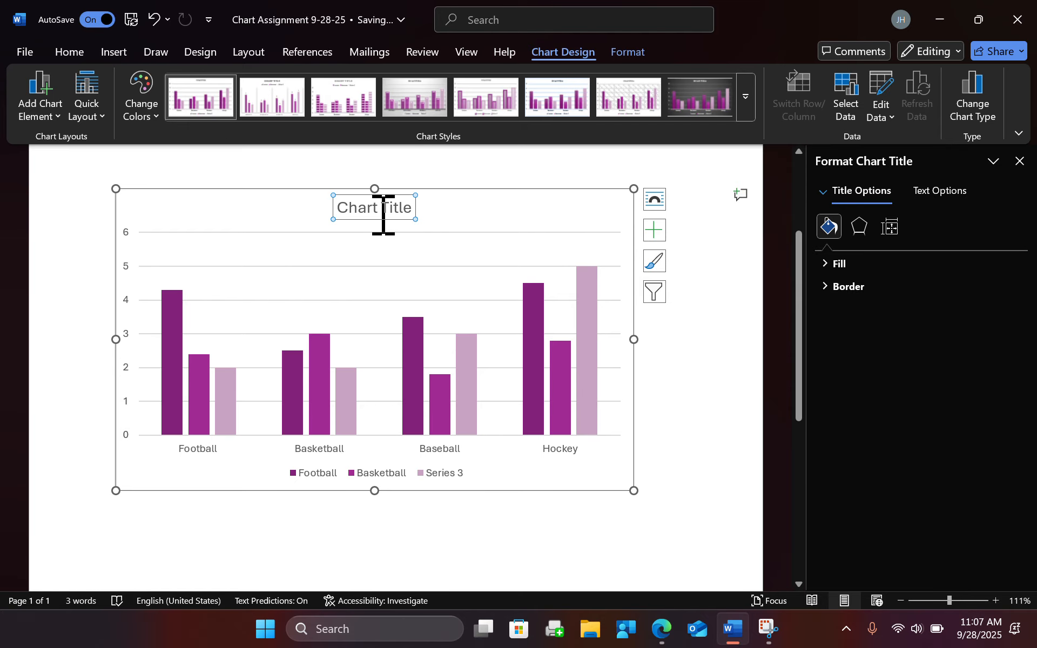
left_click(414, 208)
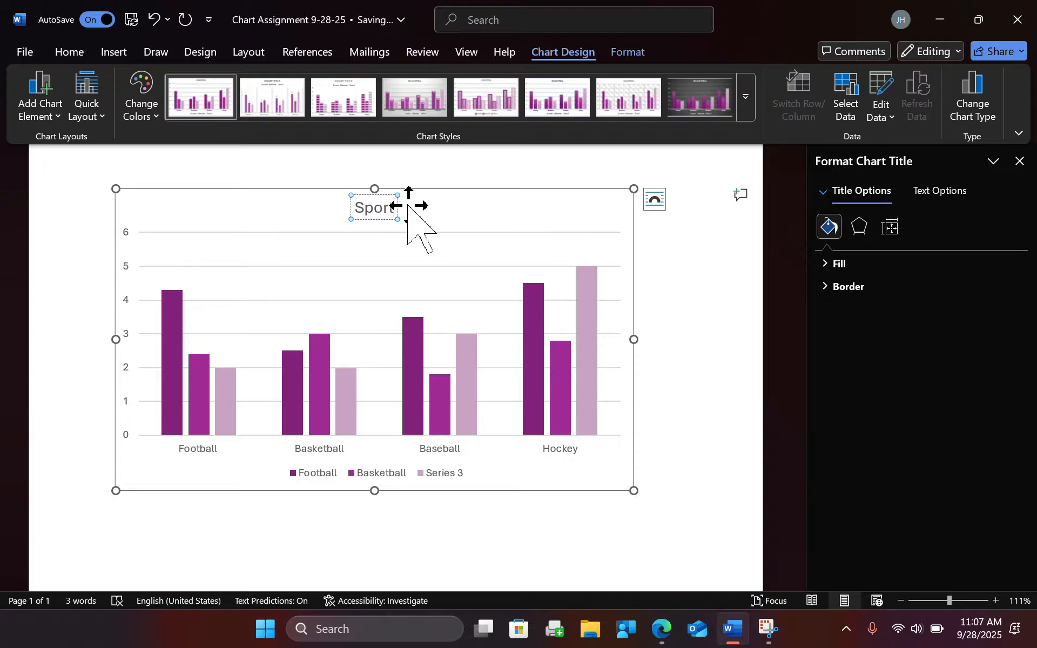
type("s")
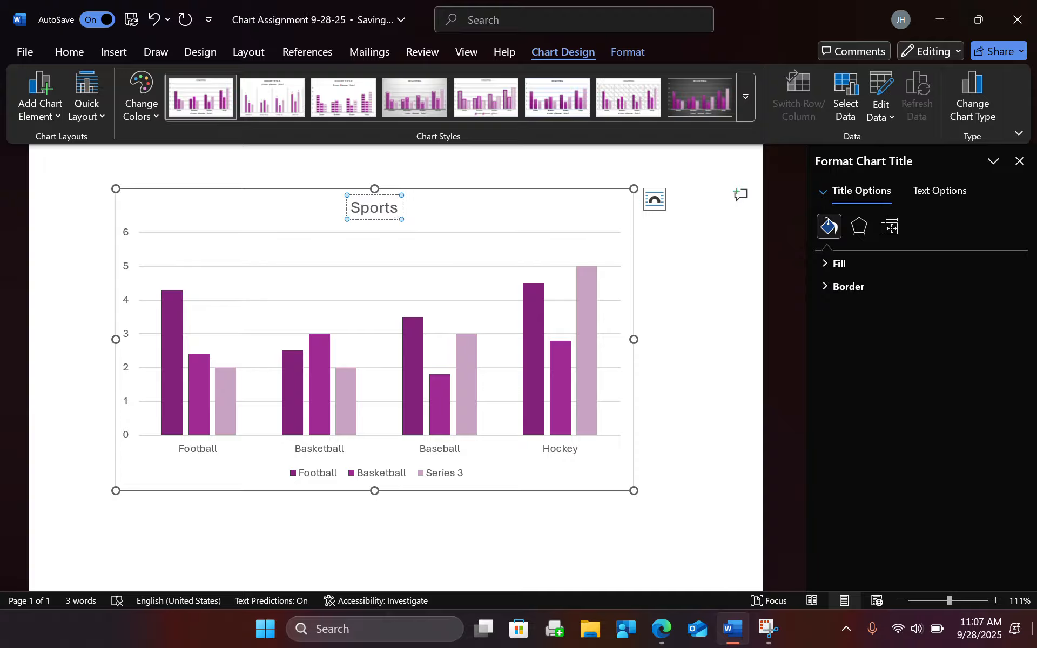
type(" Stat")
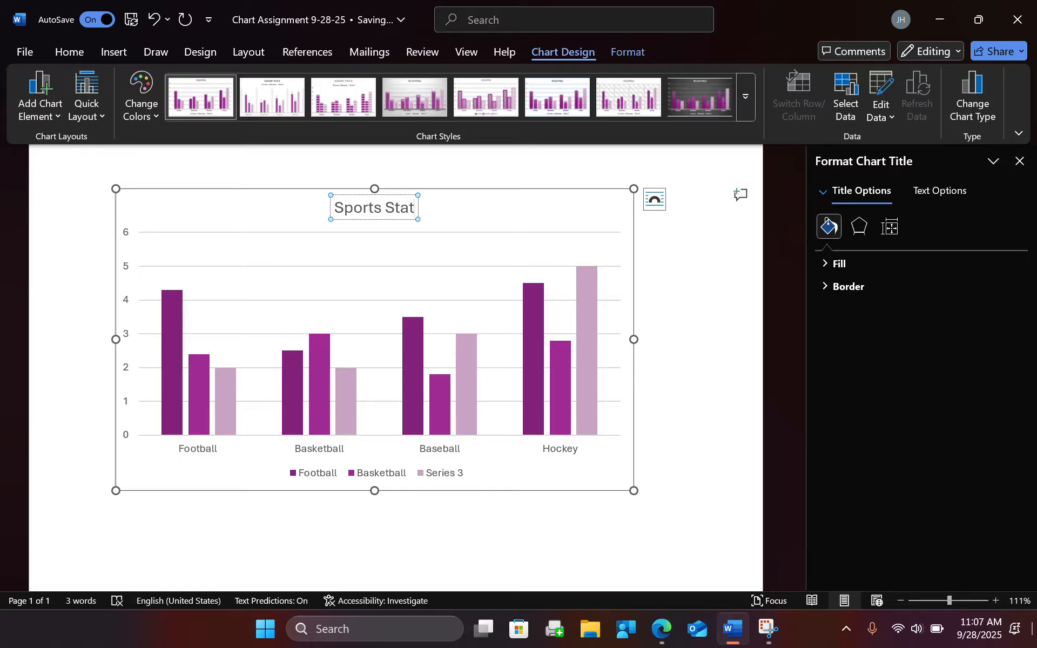
type("istics")
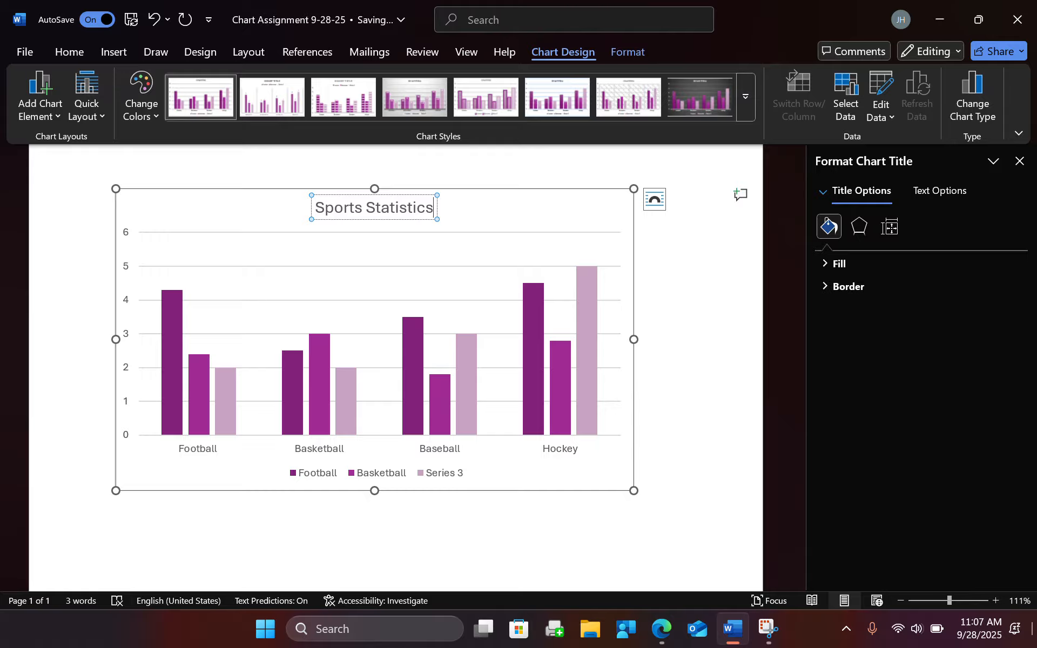
left_click(186, 252)
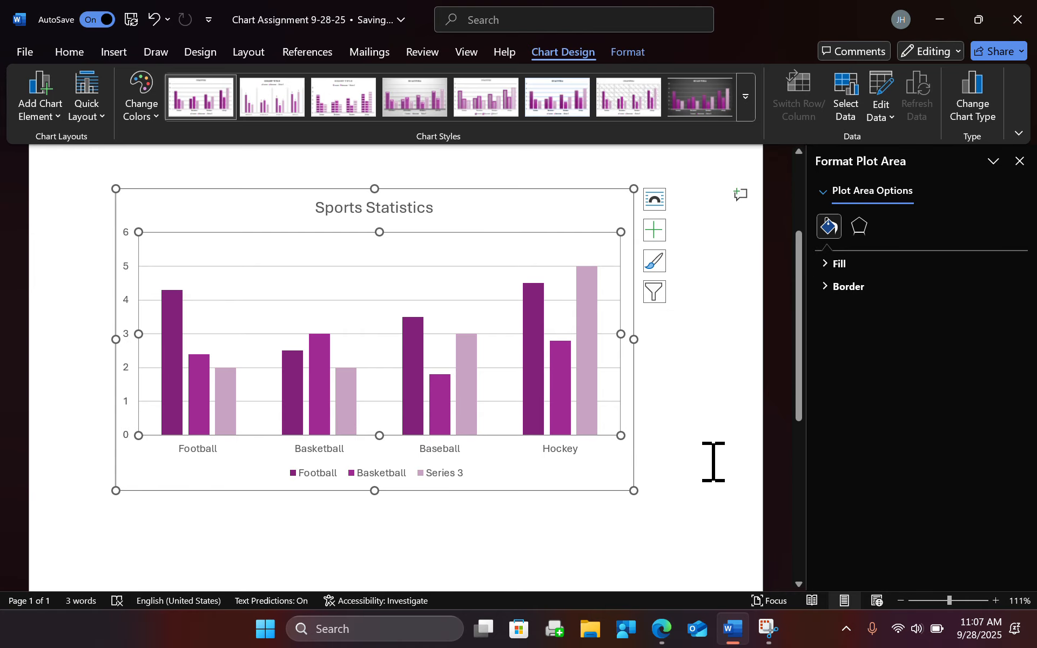
Step: Try to add blank lines below the Sports Statistics chart from the text position beside it
left_click(683, 478)
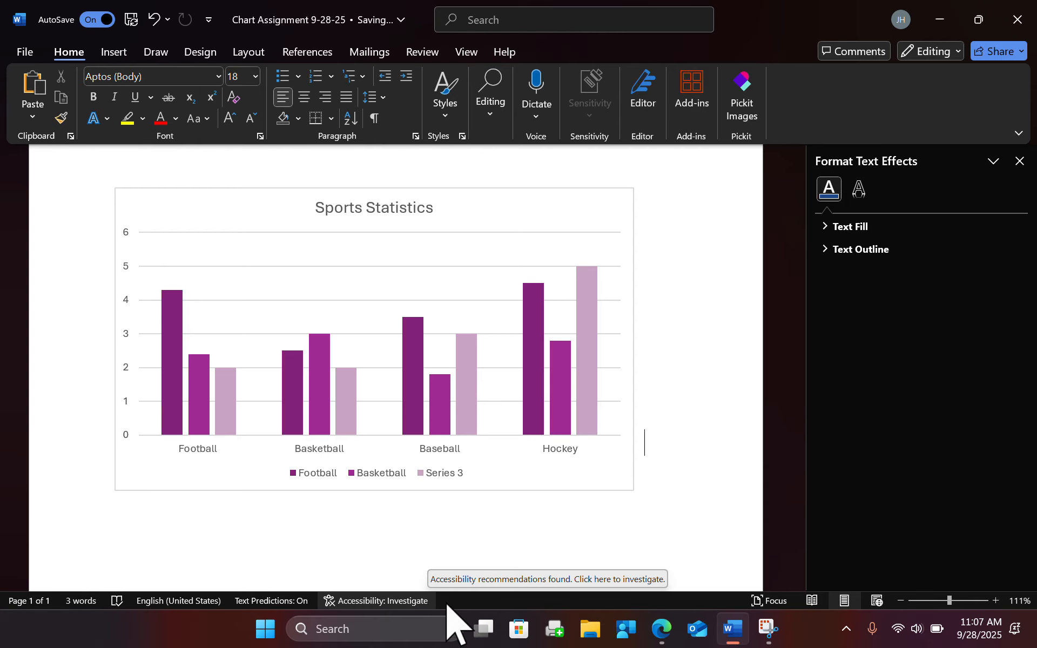
double_click(641, 475)
left_click(641, 487)
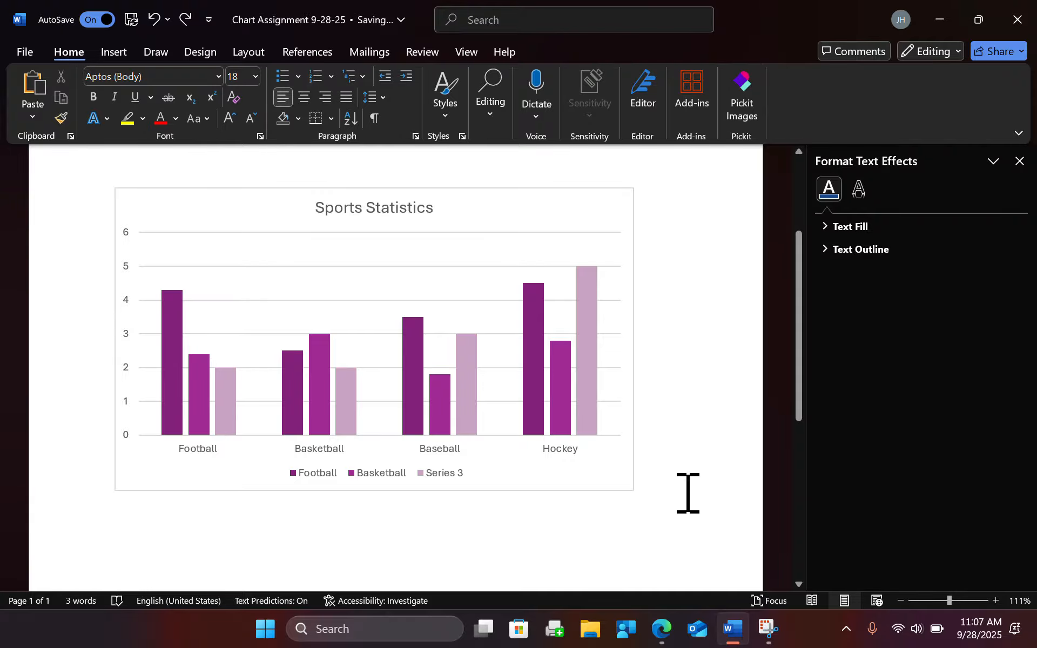
key("Return")
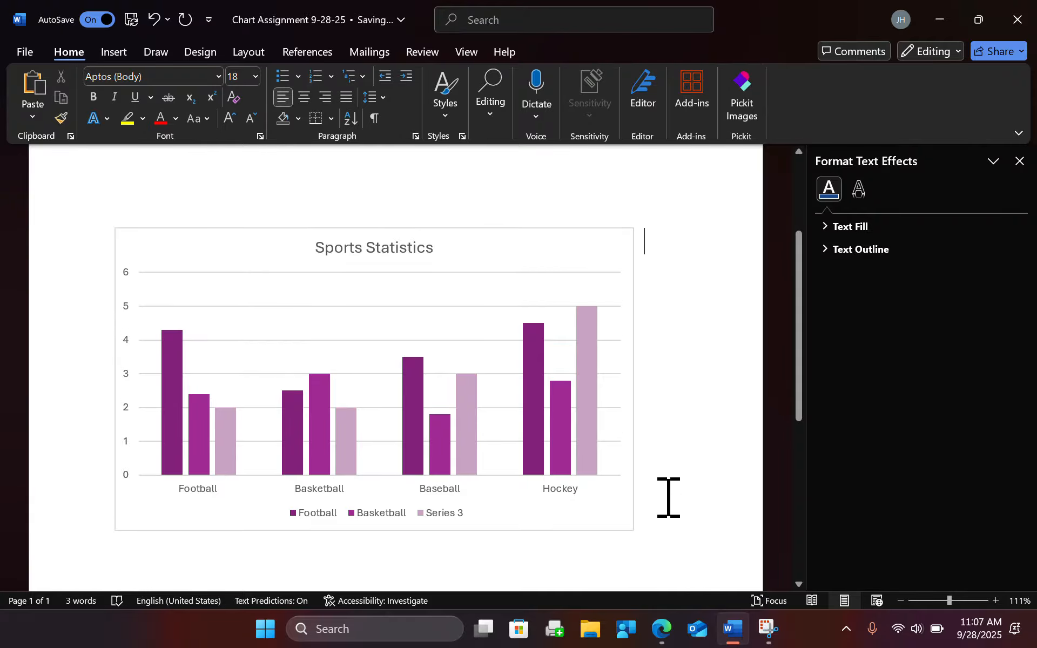
left_click(634, 512)
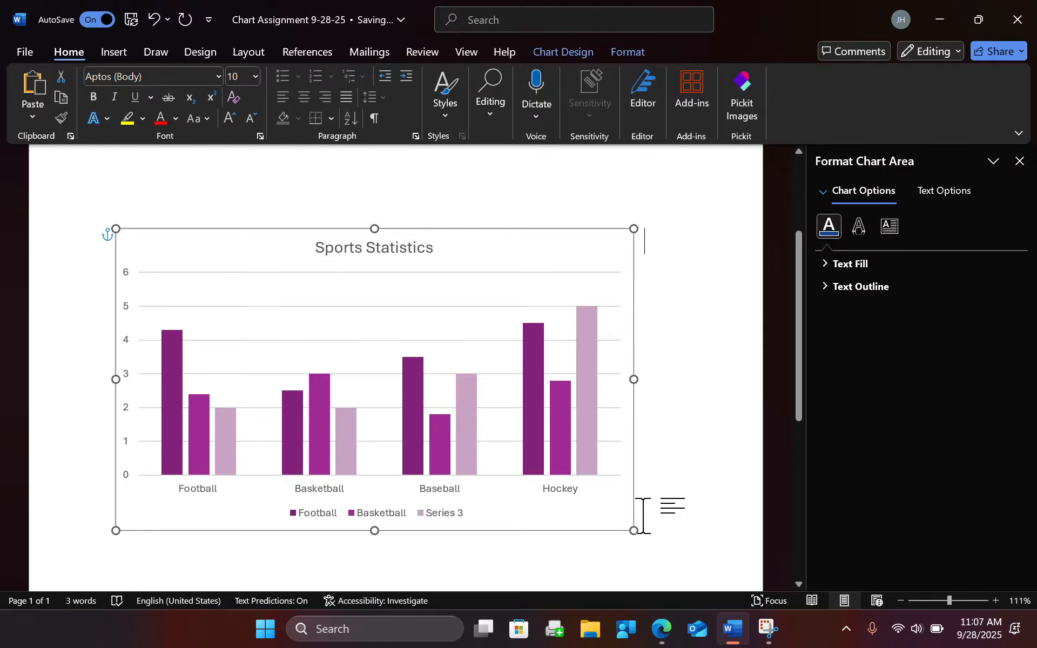
left_click(643, 516)
key("Return")
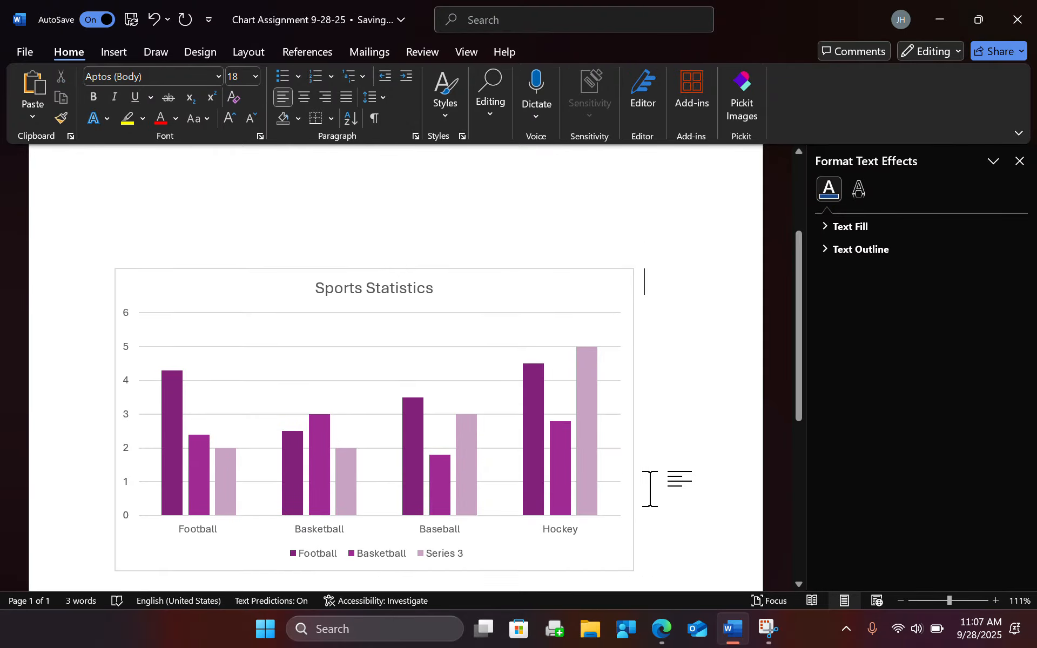
Step: Place the text cursor on the empty line below the Sports Statistics chart
scroll(653, 491, "down", 4)
scroll(655, 491, "down", 1)
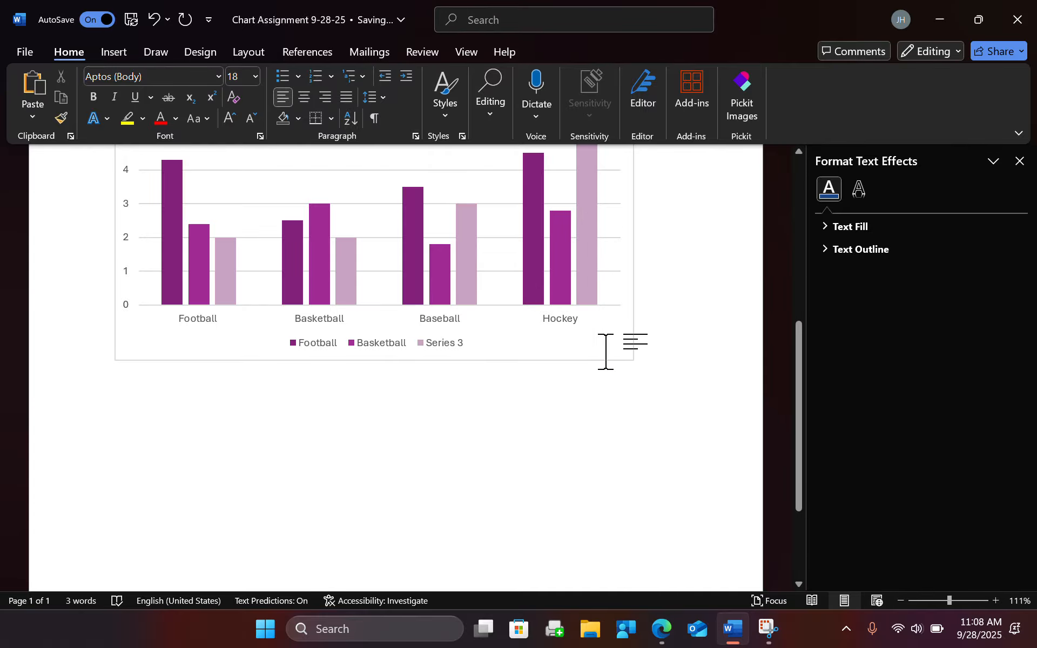
left_click(421, 332)
left_click(642, 323)
scroll(642, 327, "up", 2)
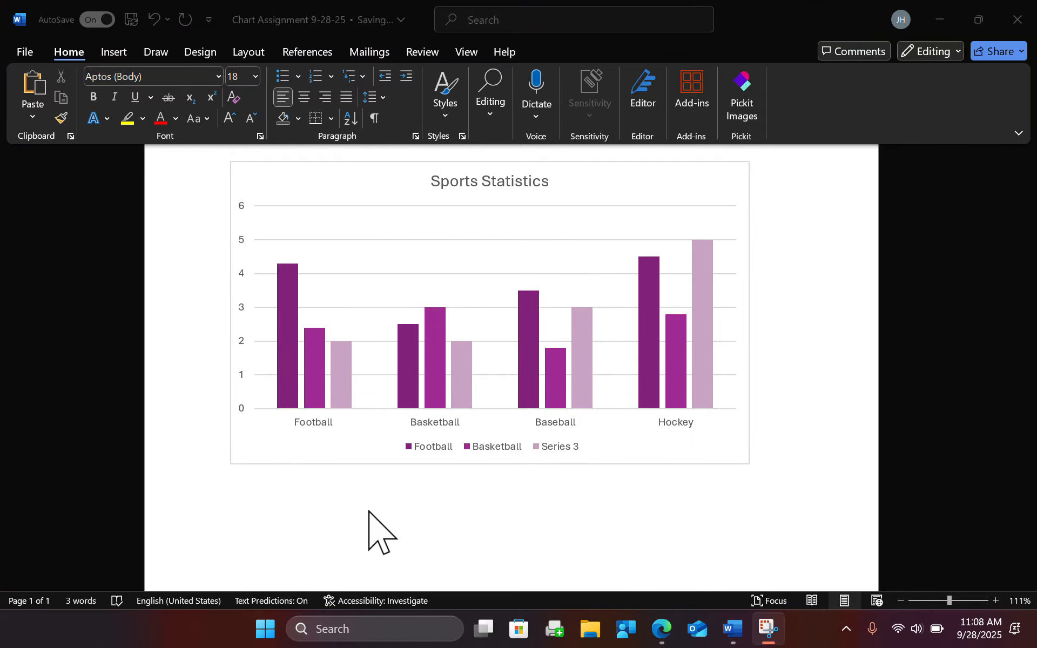
left_click(262, 526)
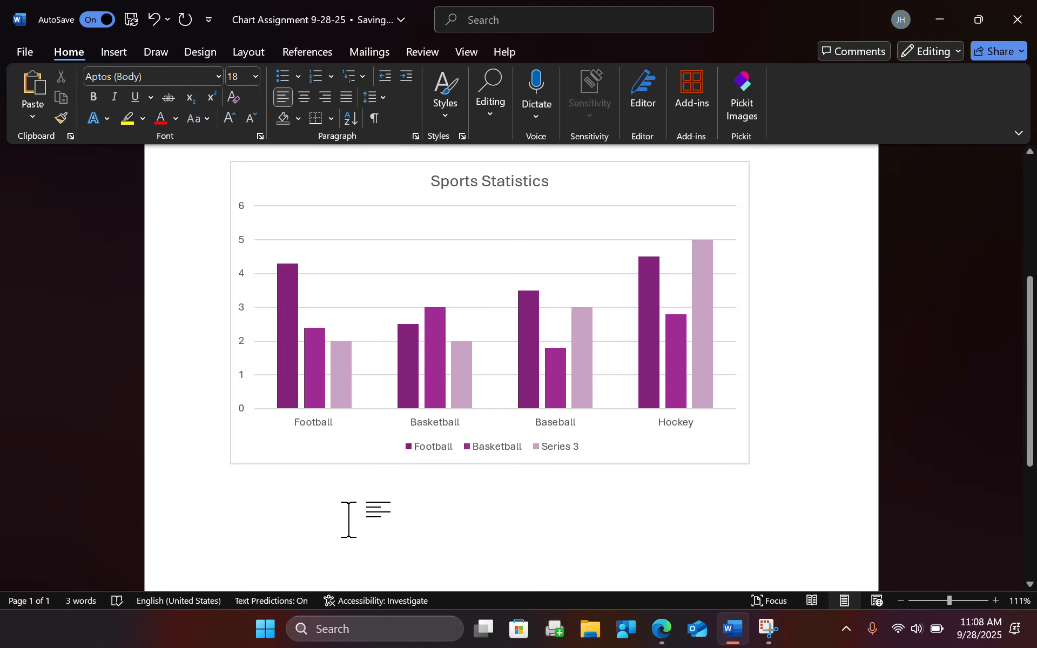
Step: Start inserting a new chart below the Sports Statistics chart and choose the basic Line chart type
left_click(114, 53)
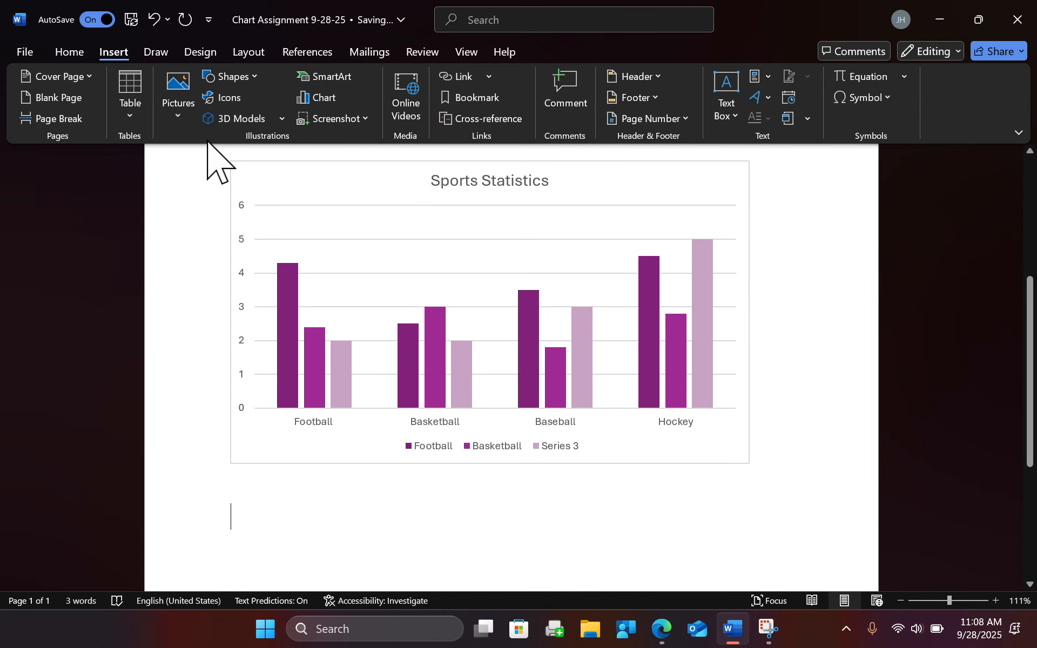
left_click(316, 102)
left_click(319, 186)
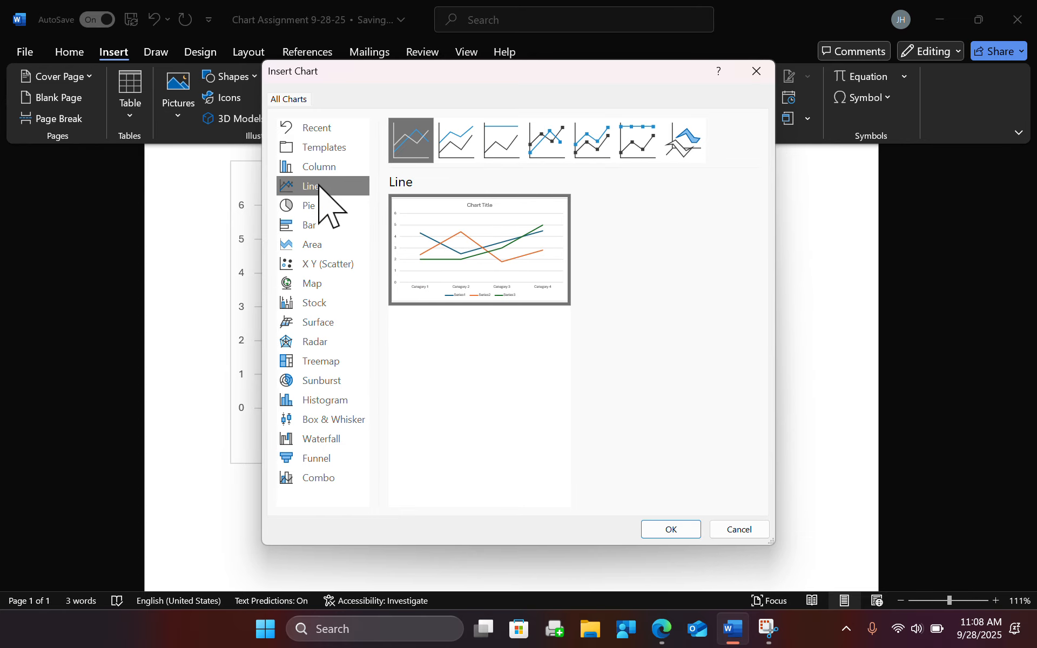
mouse_move(450, 236)
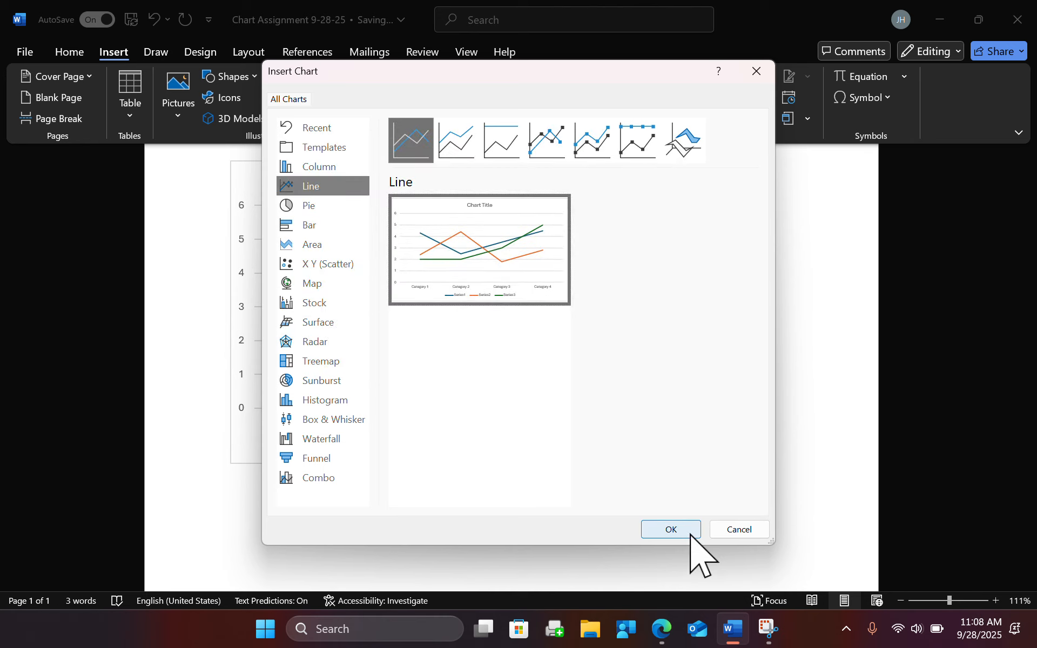
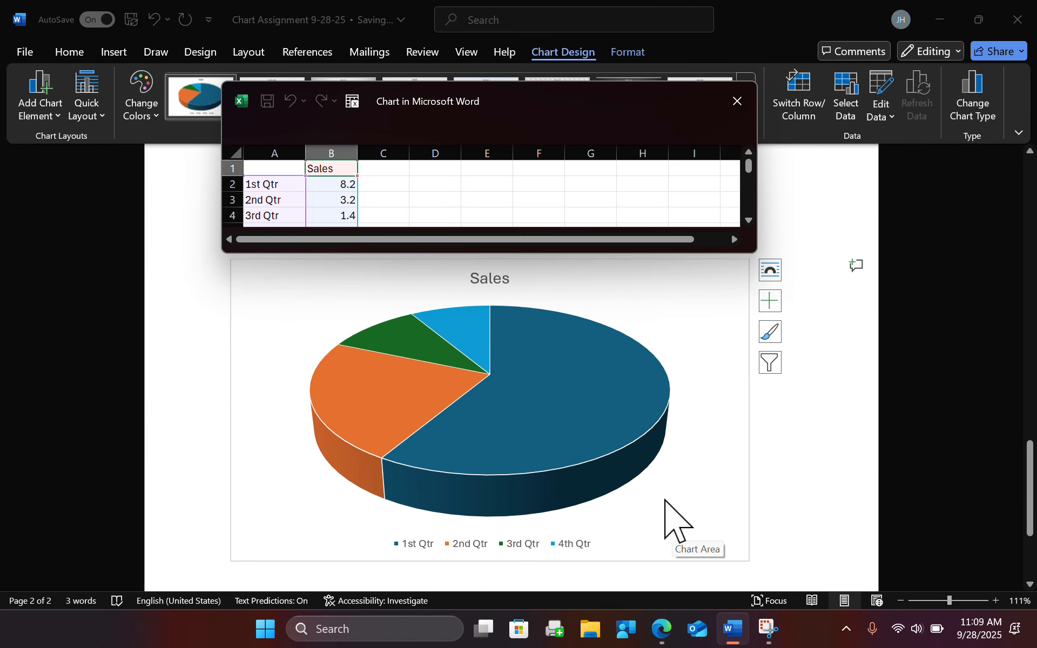
Step: Recolor the 3-D Sales pie chart on page 2 with the dark-to-light monochromatic green palette
left_click(770, 331)
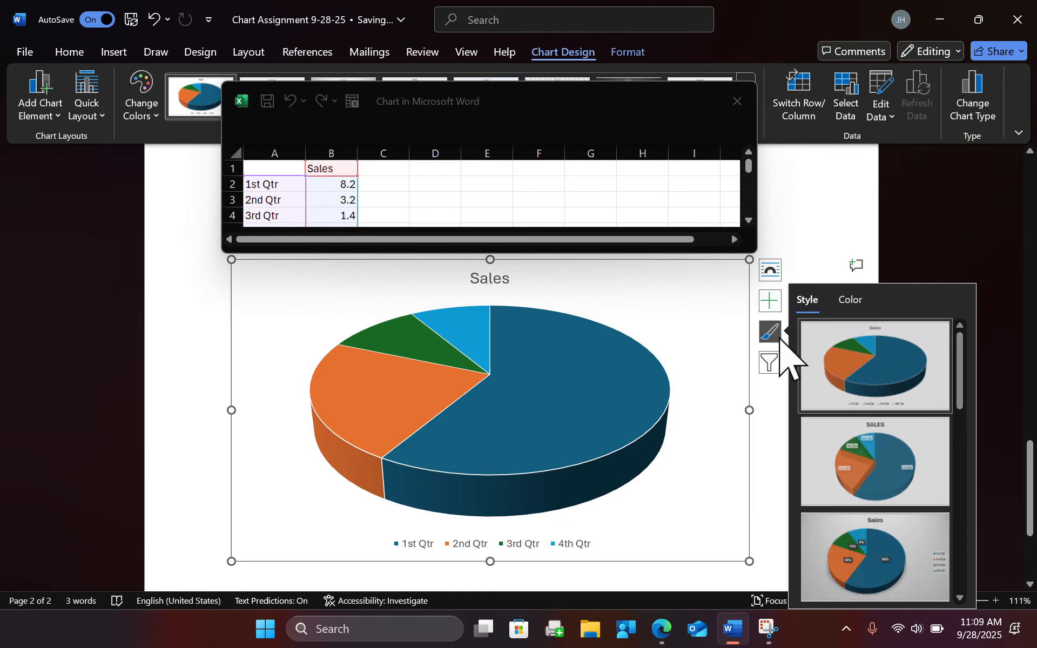
left_click(854, 300)
left_click(872, 543)
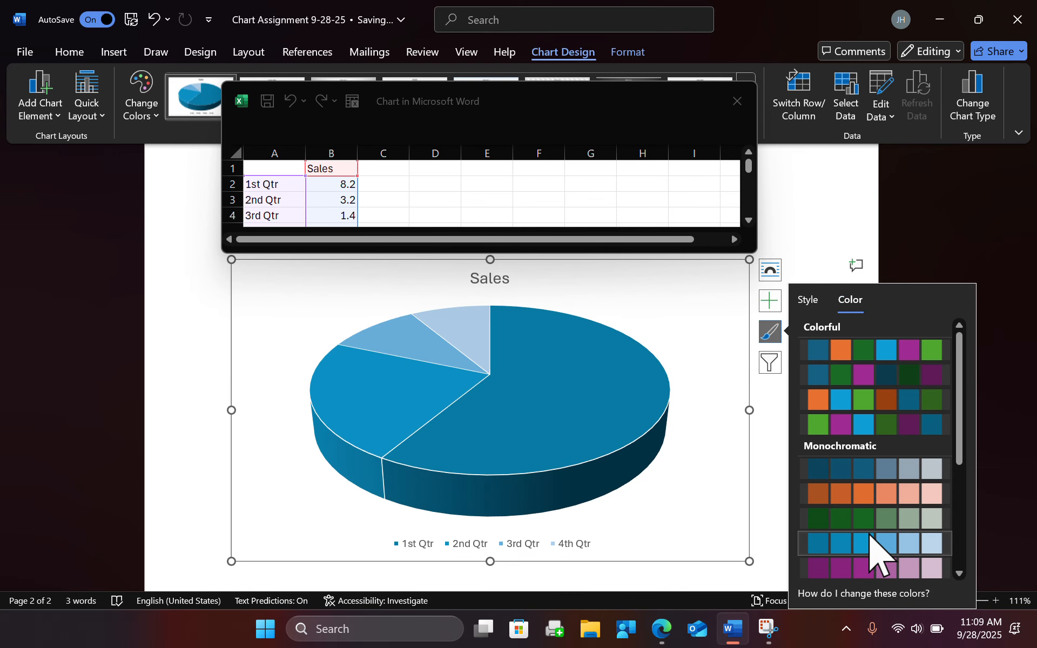
scroll(838, 445, "down", 3)
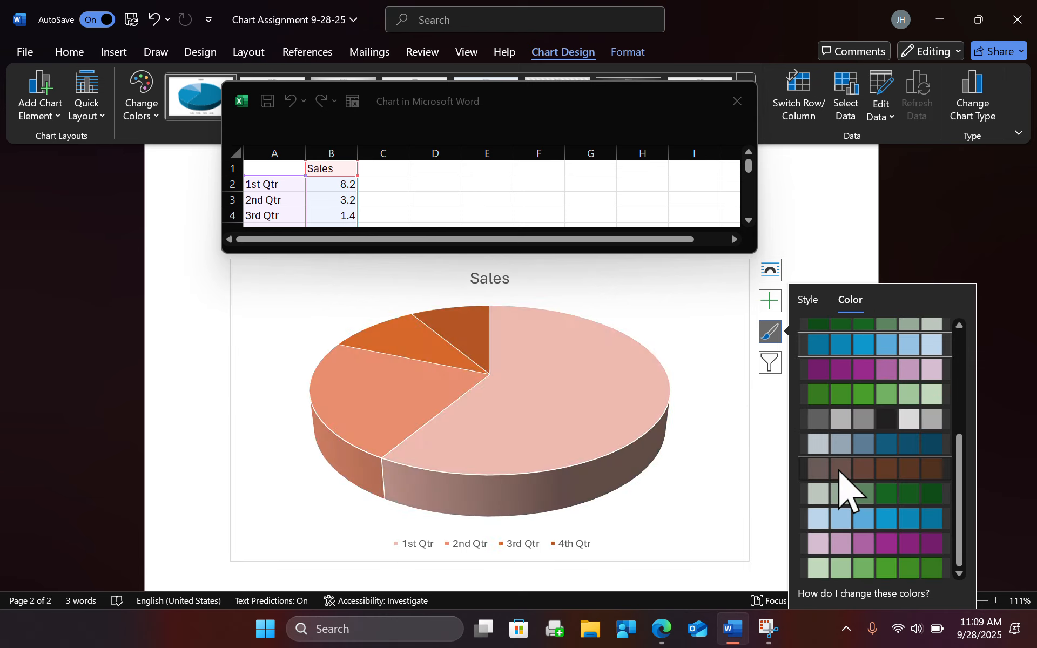
left_click(840, 470)
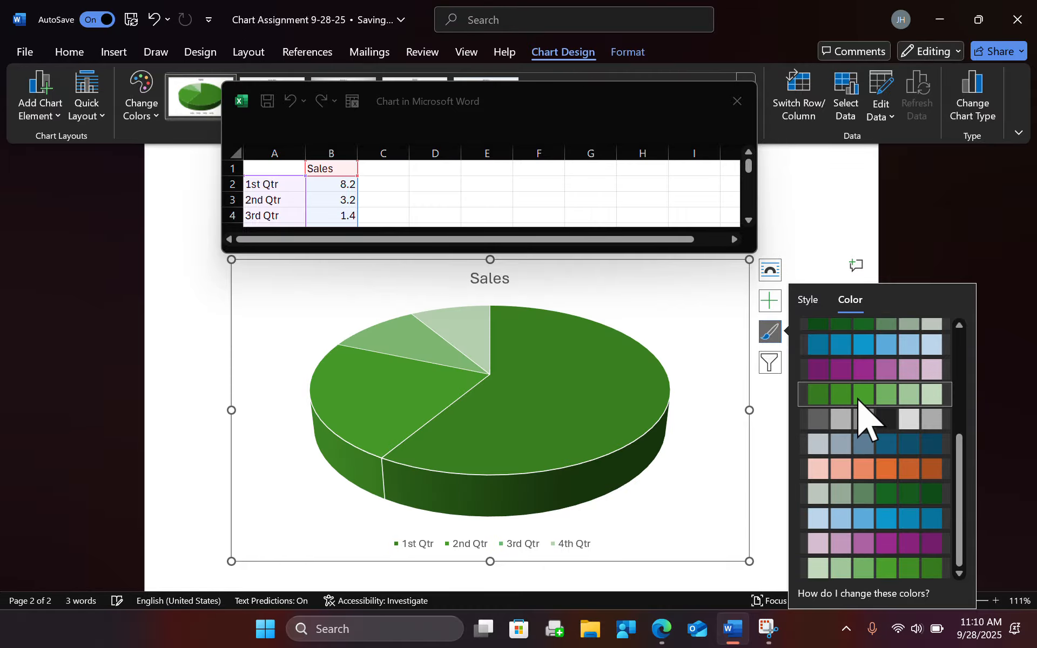
Step: Apply the dark-to-light monochromatic green palette to the Sales pie chart and close its data sheet
left_click(859, 400)
left_click(298, 454)
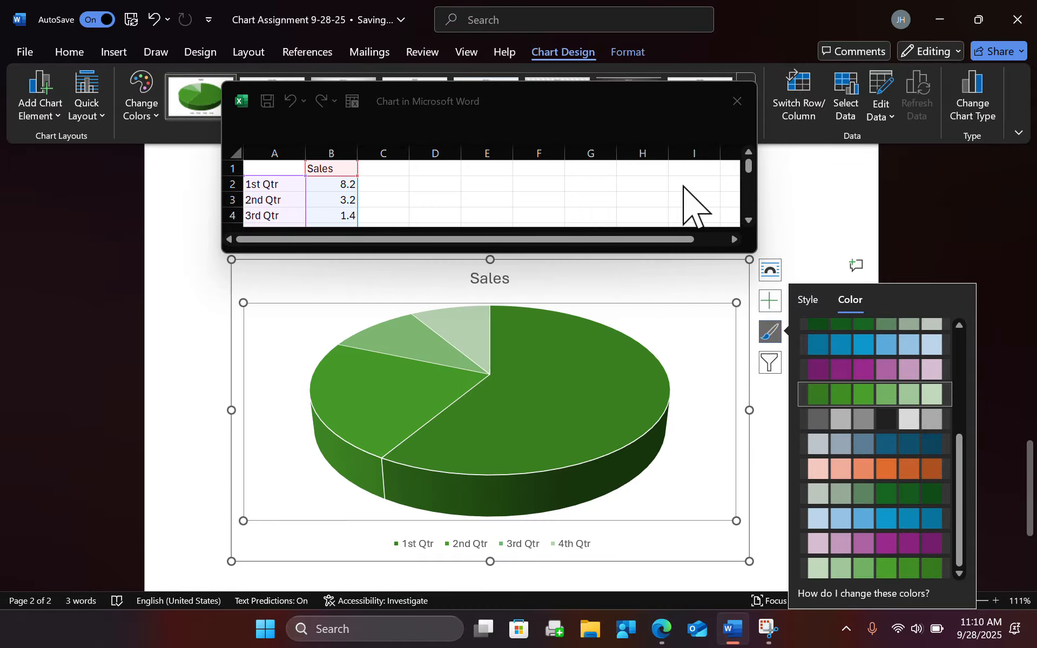
left_click(736, 101)
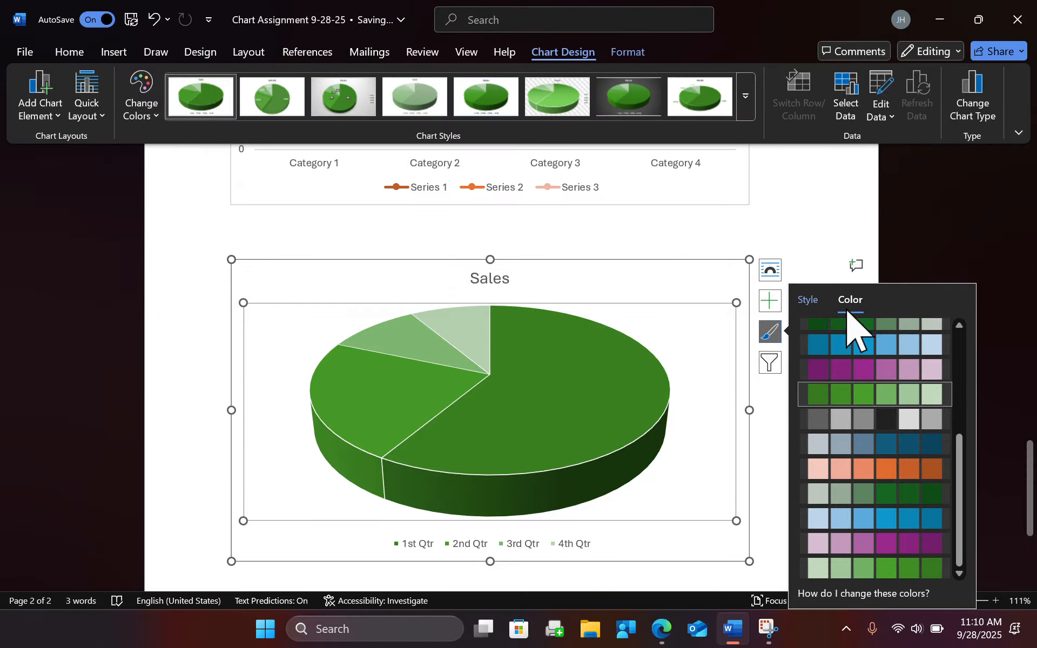
Step: Start saving a copy of the document on this PC, in the CTE Competencies folder under Documents
scroll(648, 232, "up", 10)
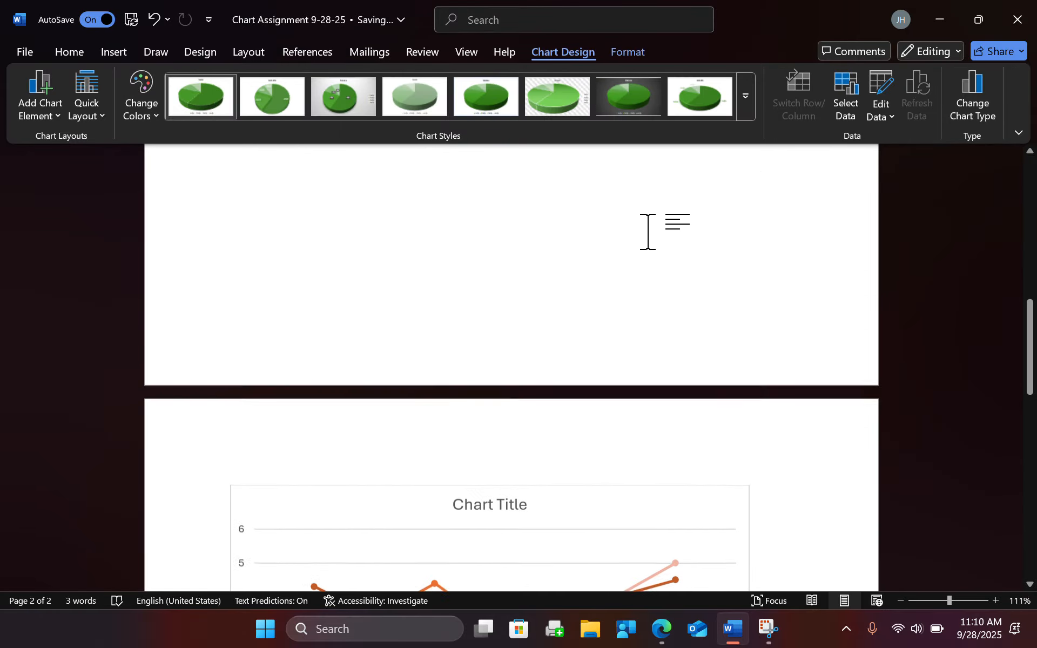
scroll(648, 232, "up", 8)
scroll(649, 232, "down", 3)
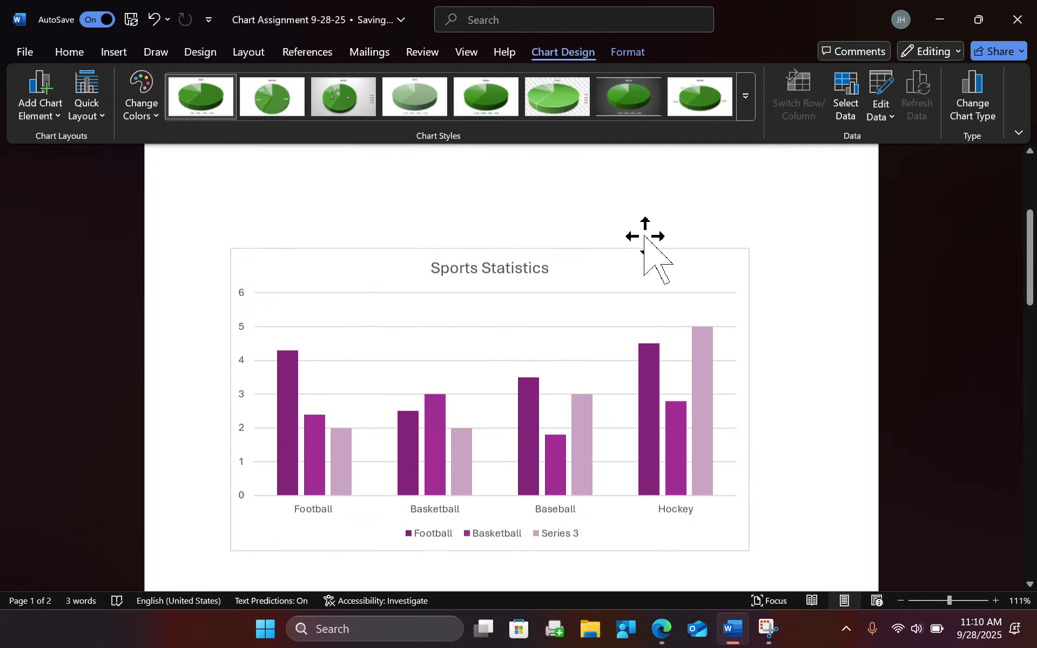
scroll(645, 236, "down", 15)
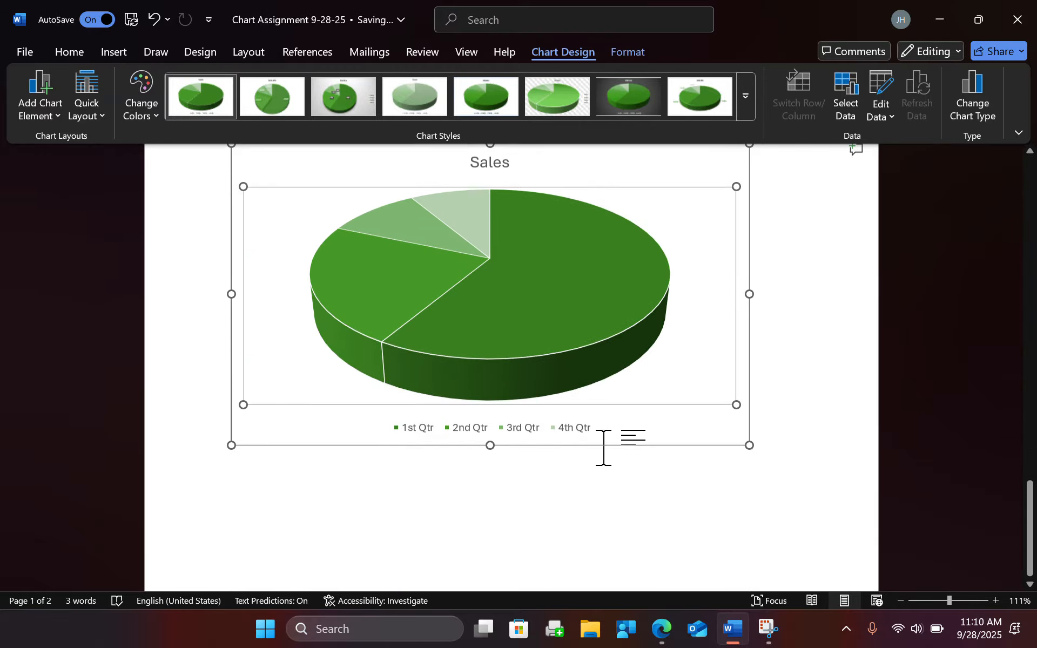
scroll(604, 448, "down", 3)
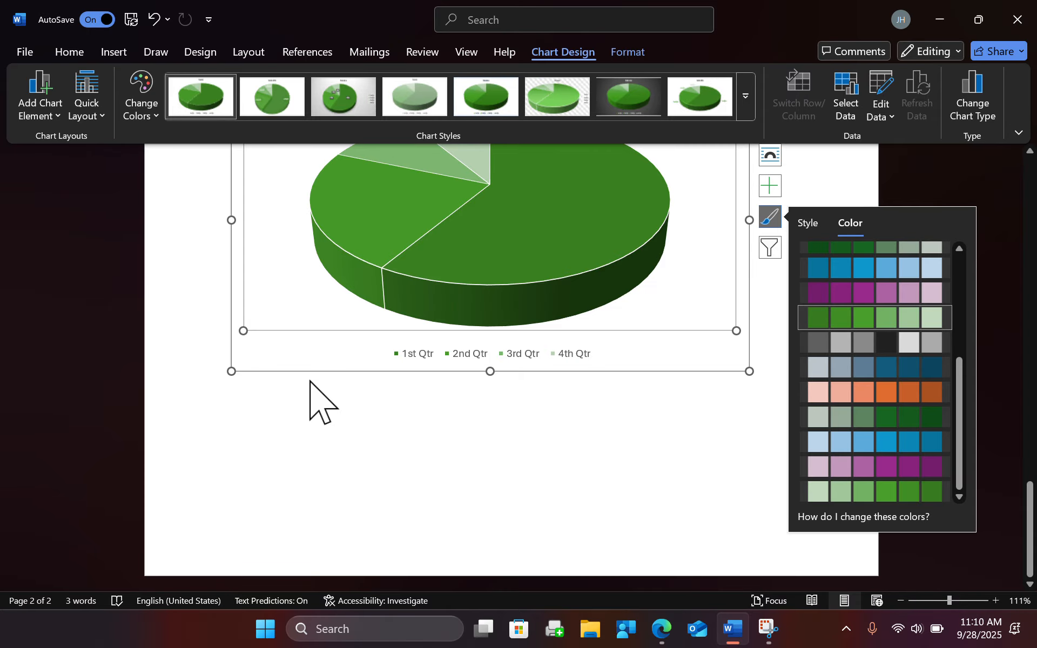
left_click(20, 54)
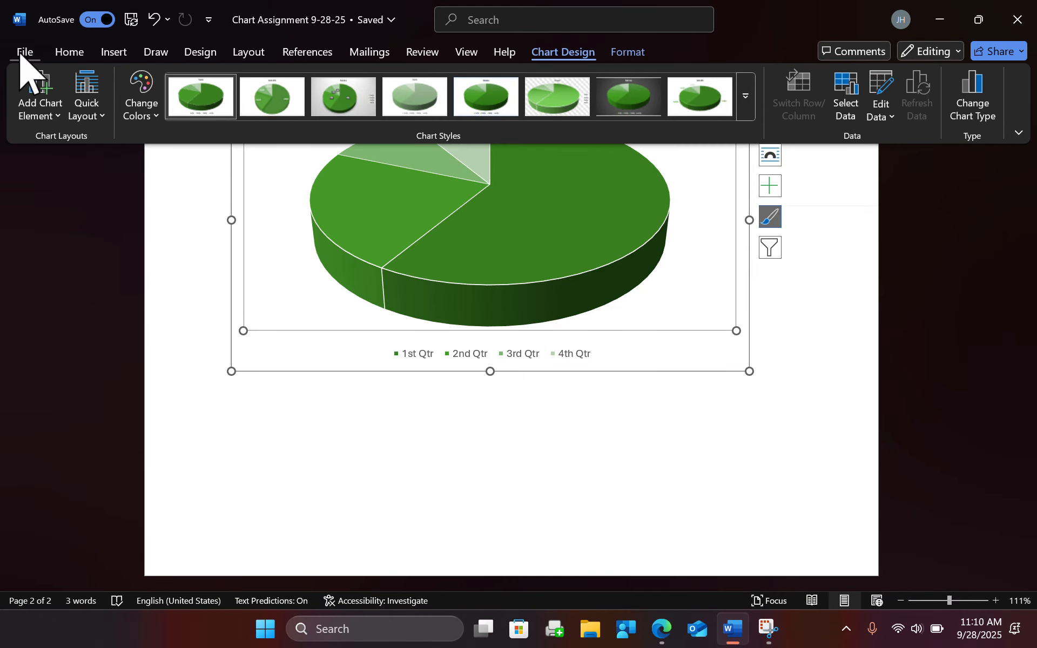
left_click(21, 54)
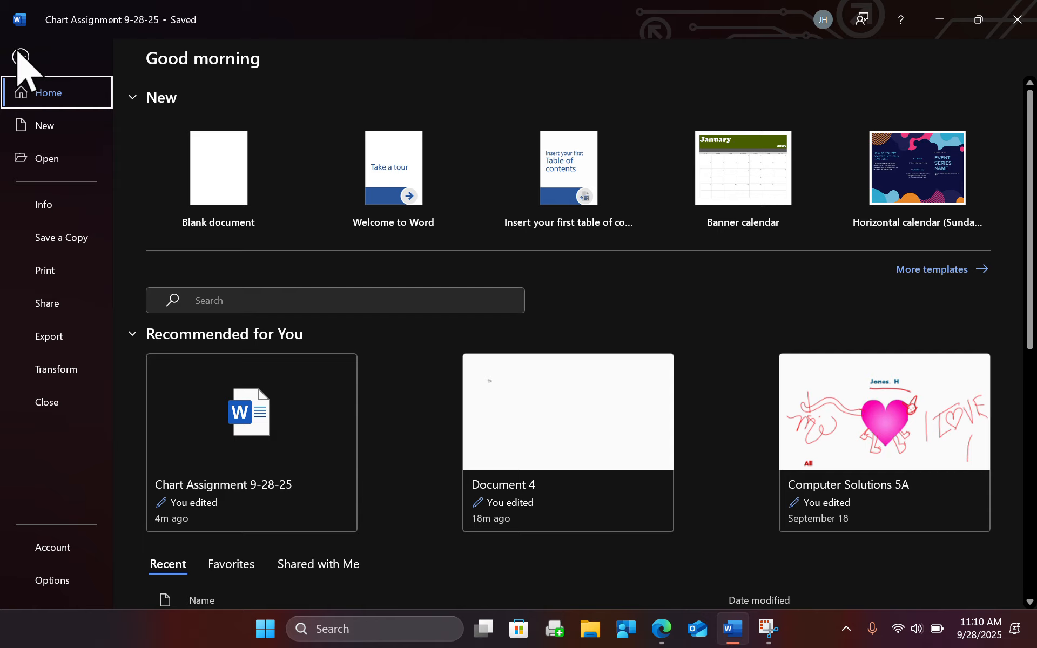
left_click(64, 236)
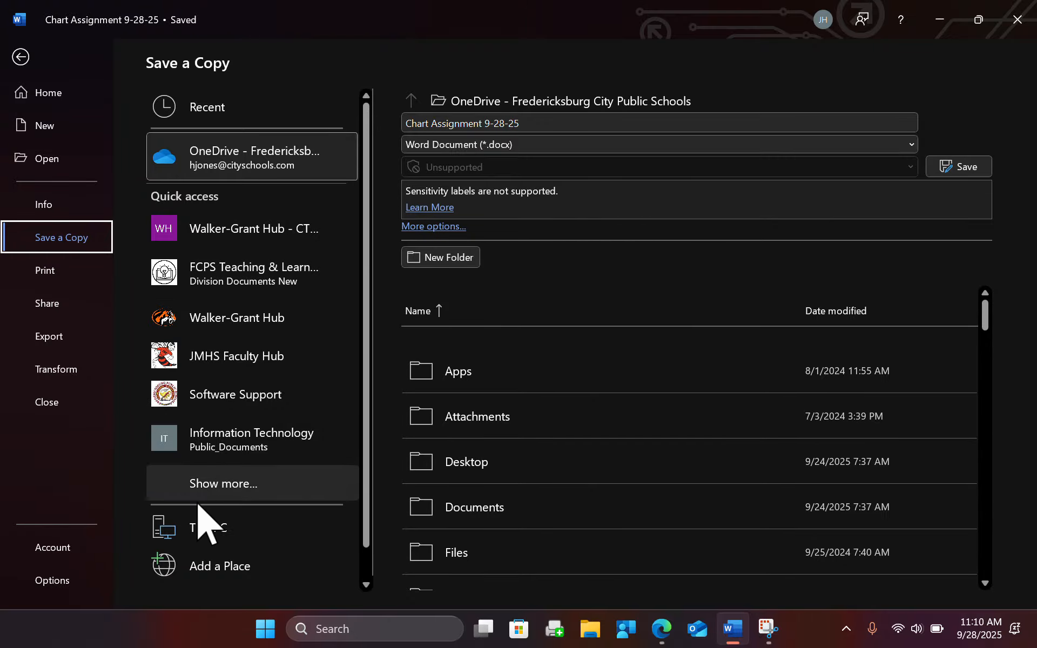
left_click(203, 531)
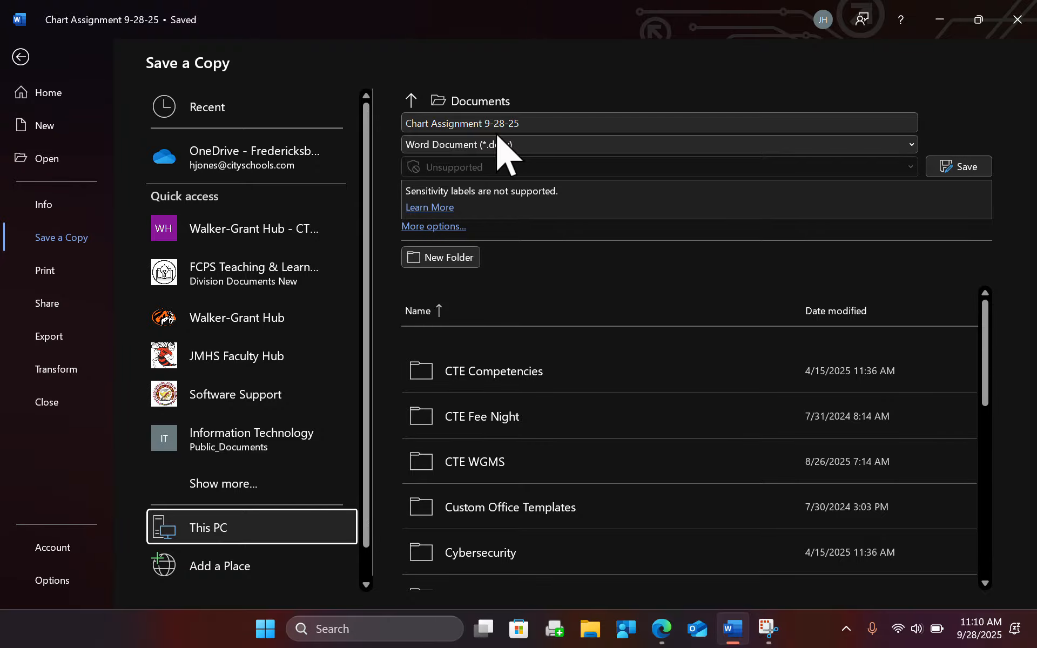
left_click(551, 354)
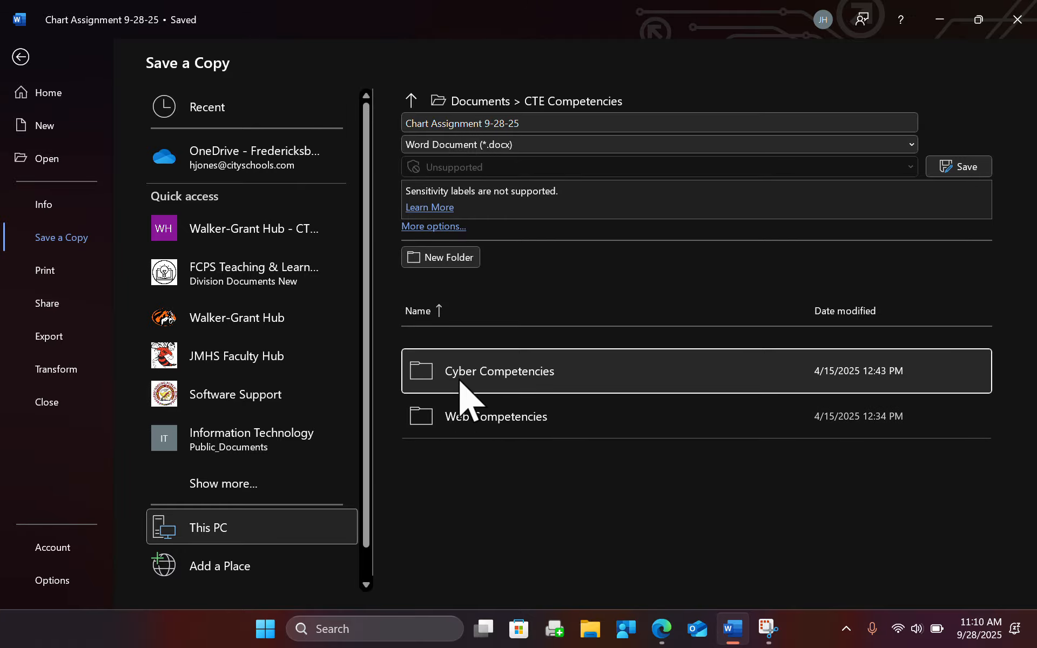
Step: Create a Computer Solutions folder inside CTE Competencies and save the copy there as Chart Assignment 9-28-25
left_click(439, 259)
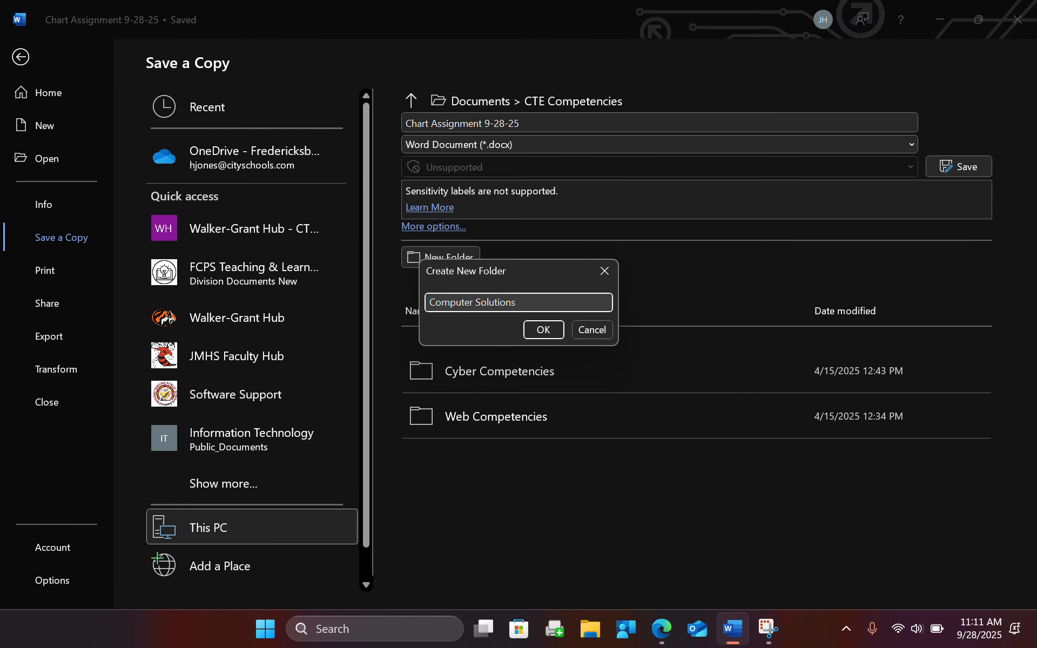
left_click(579, 492)
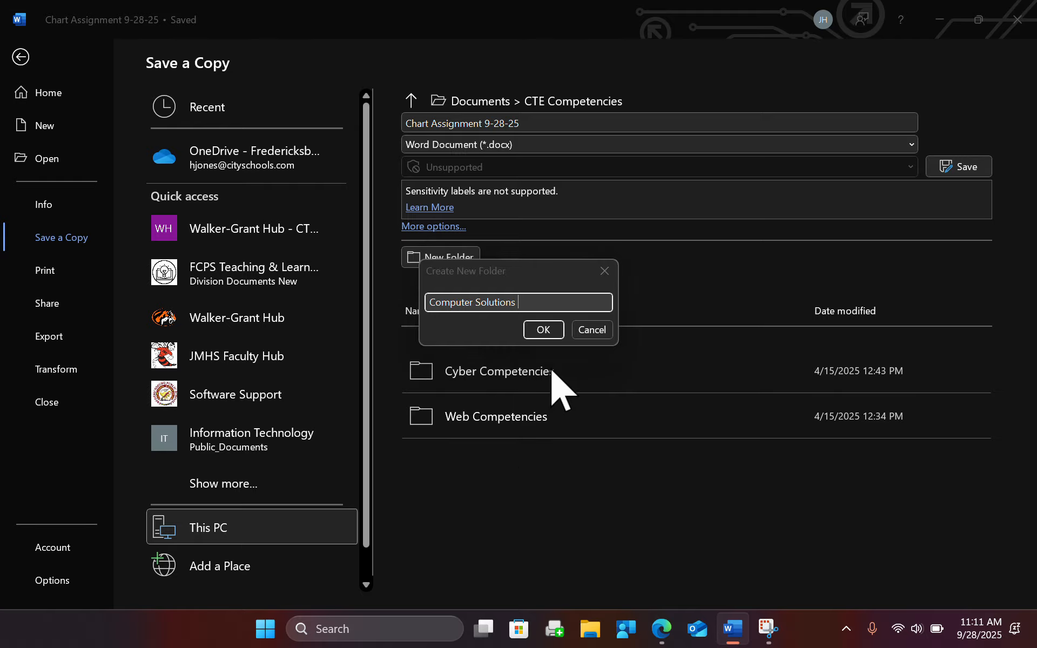
left_click(543, 330)
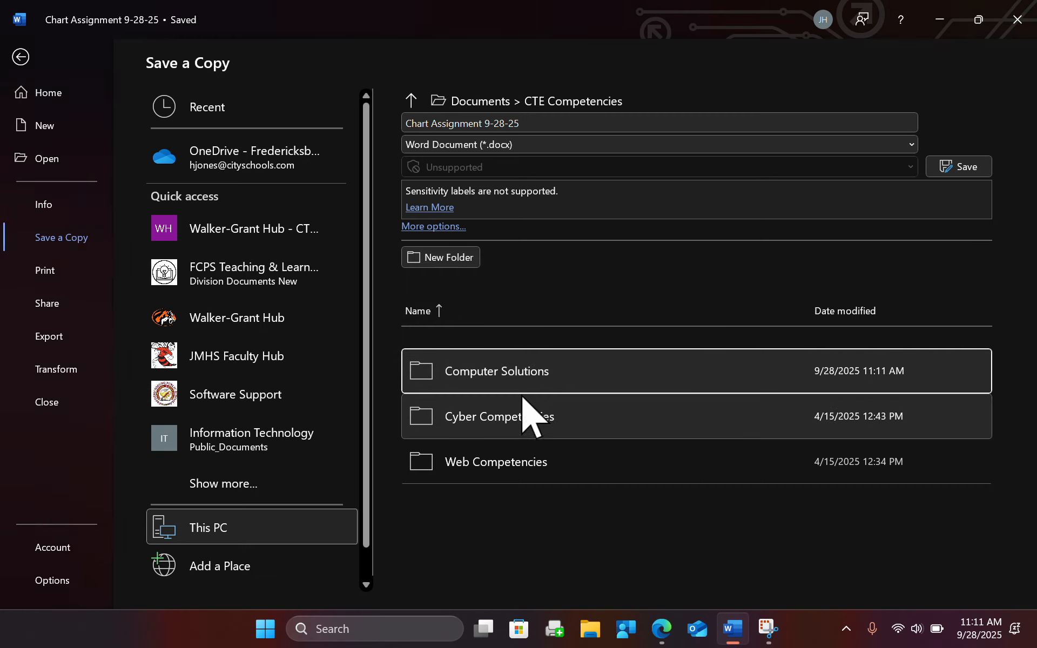
left_click(550, 377)
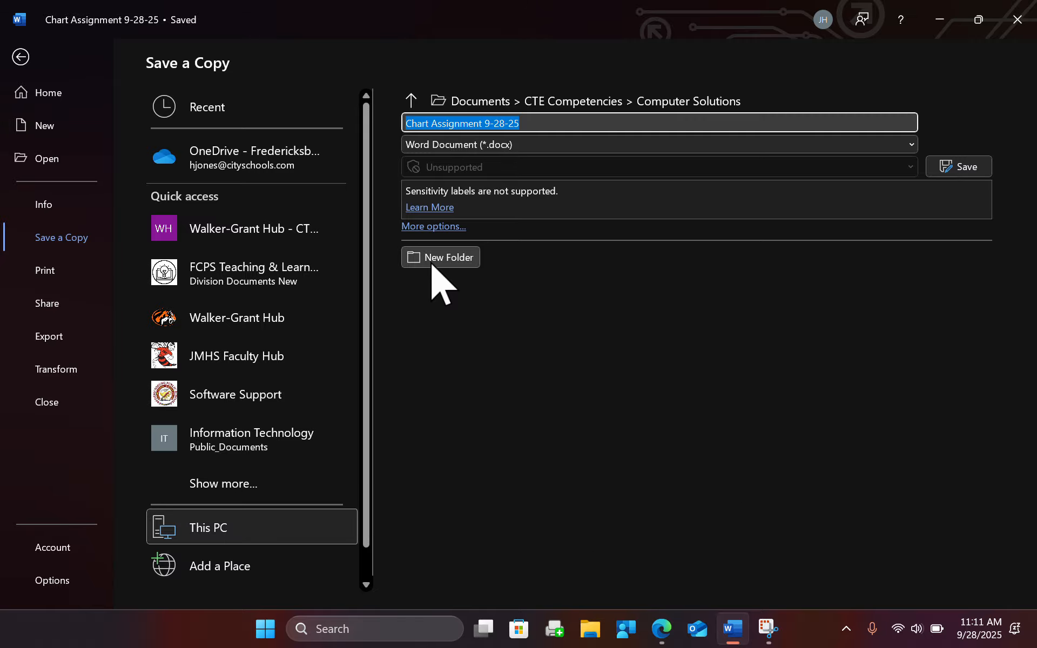
left_click(970, 168)
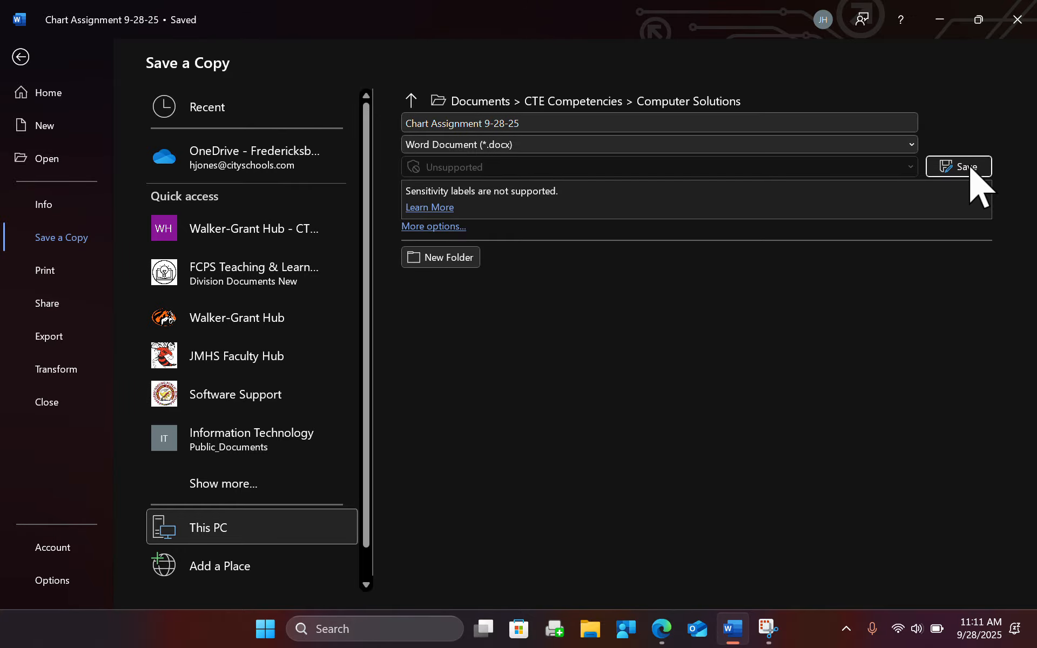
left_click(970, 167)
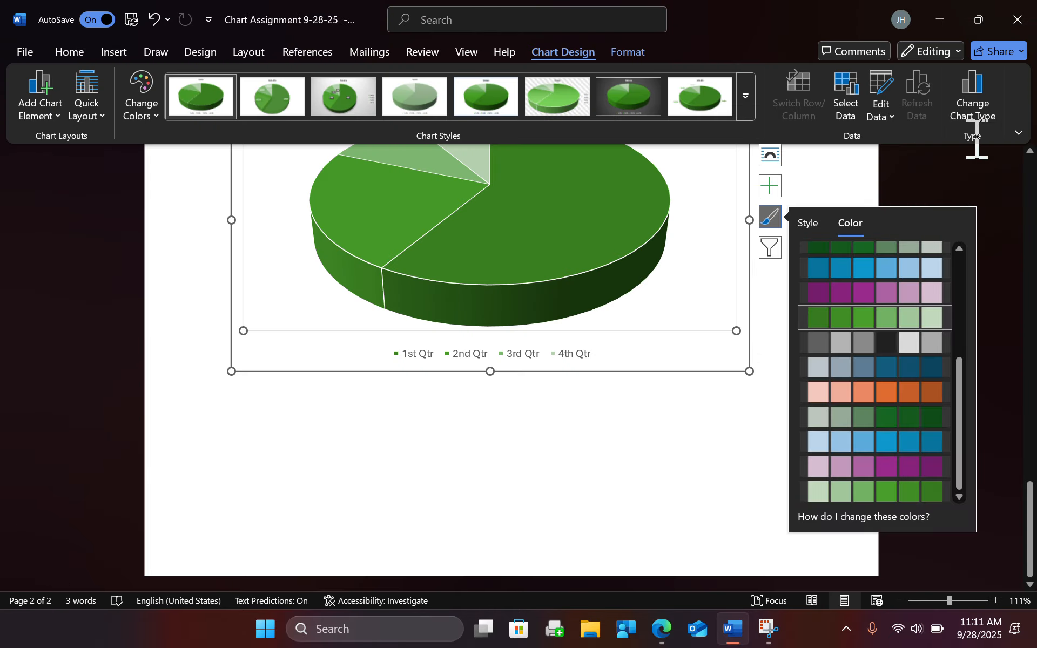
Step: Switch to the Edge browser and open Canvas from the Staff Links page
left_click(939, 33)
left_click(939, 34)
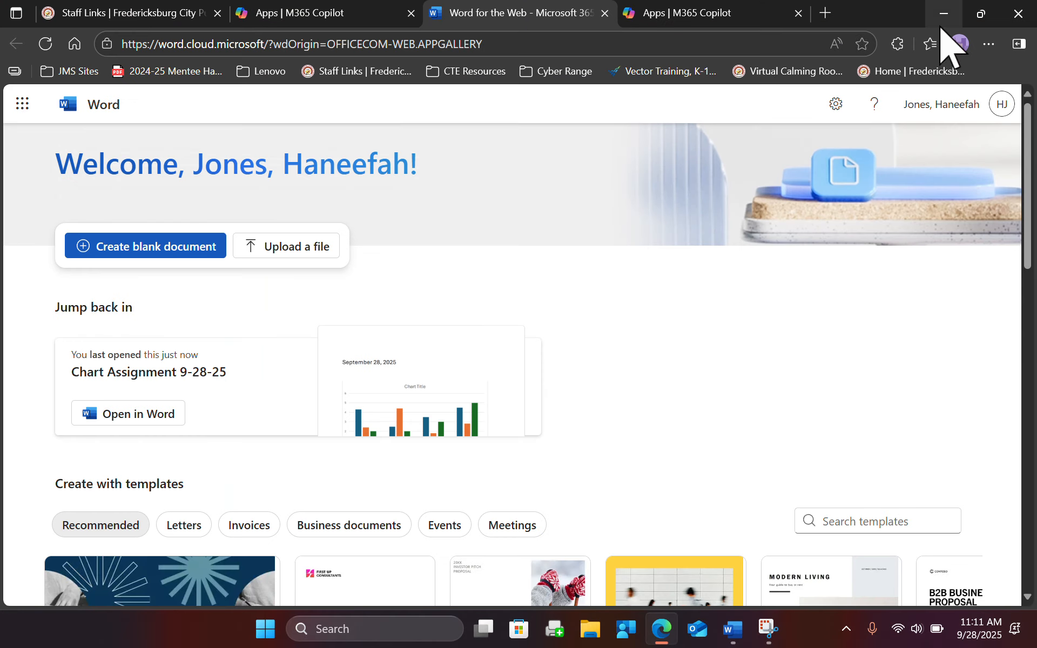
left_click(268, 14)
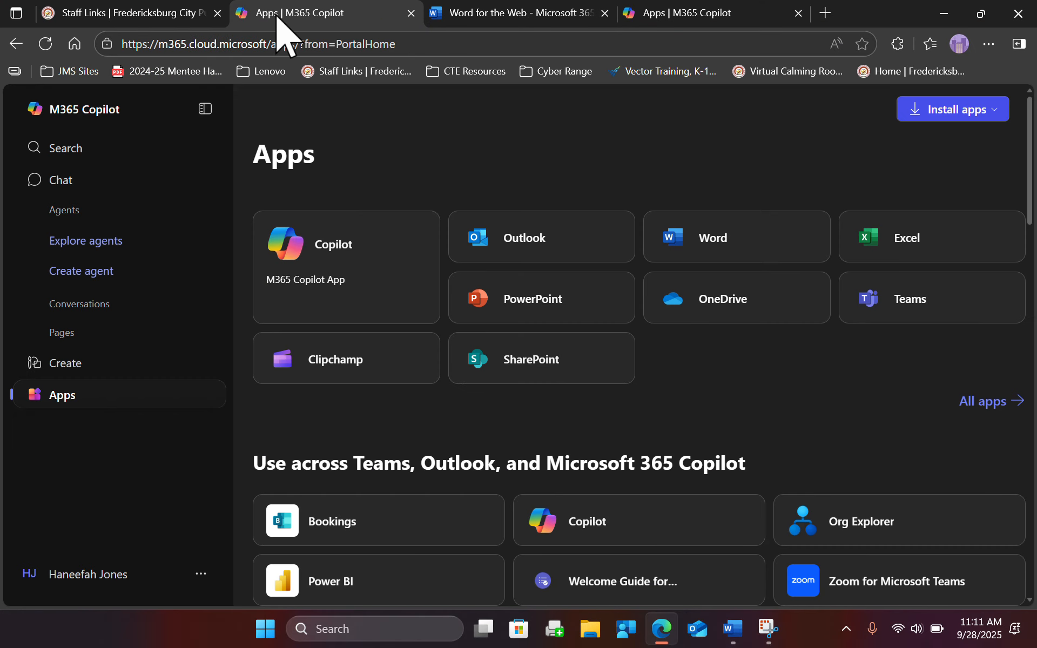
left_click(138, 16)
scroll(572, 400, "down", 5)
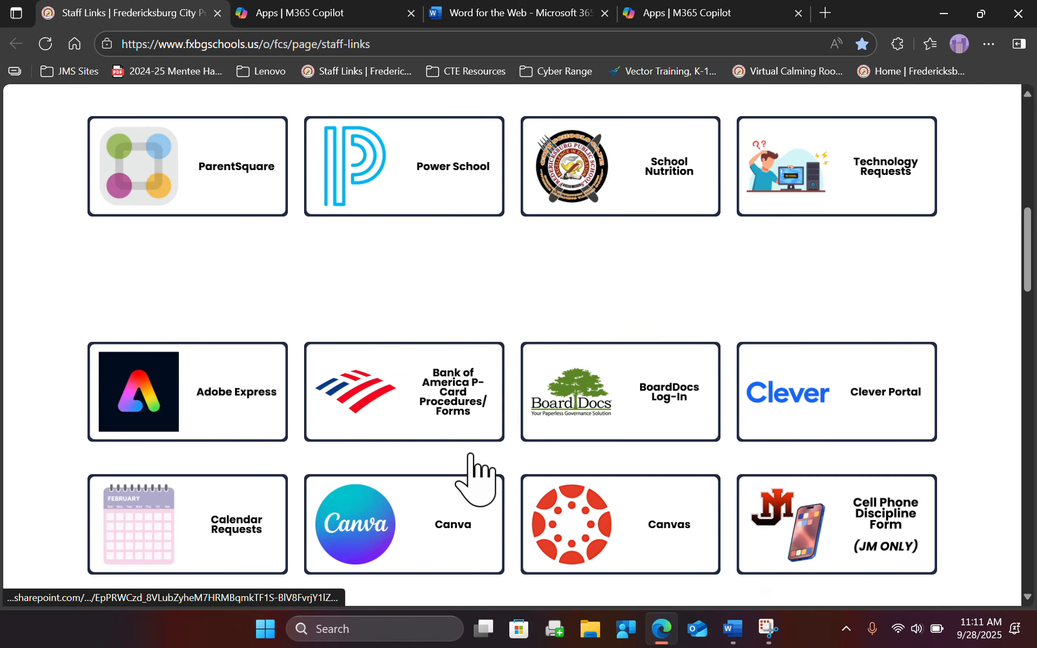
left_click(606, 546)
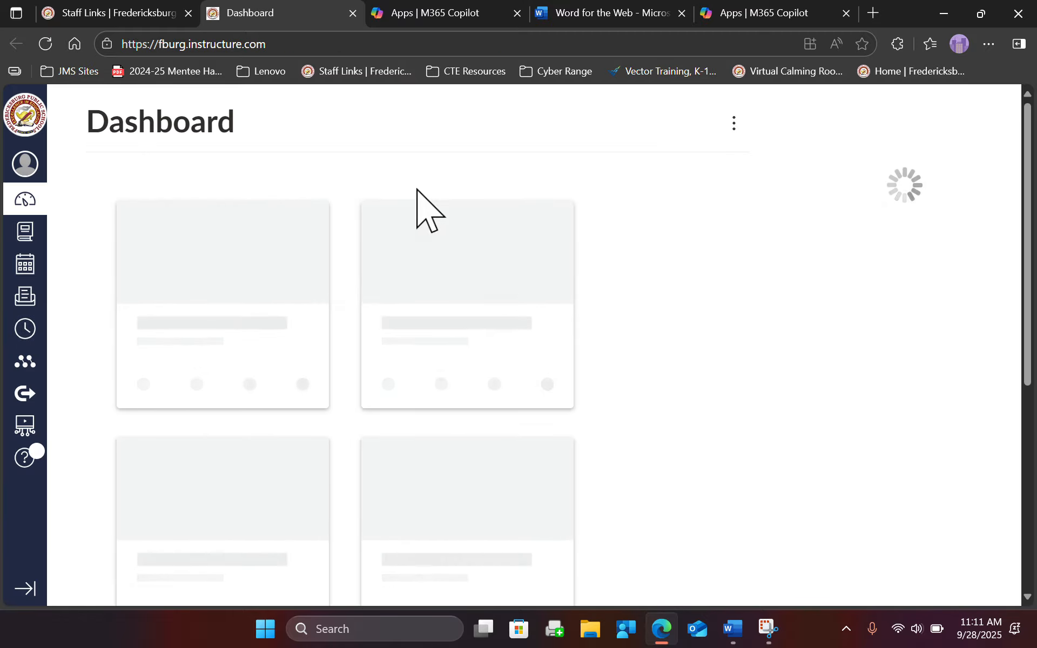
Step: In the Computer Solutions course, search the assignments for "chart" and open Chart Assignment Word
scroll(243, 384, "down", 3)
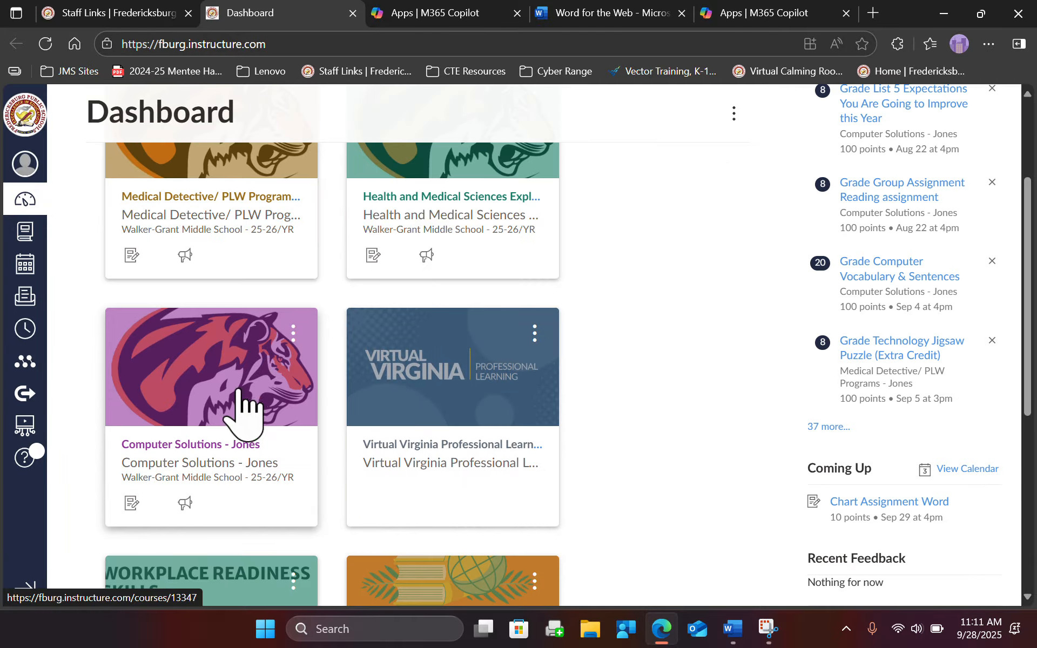
left_click(219, 463)
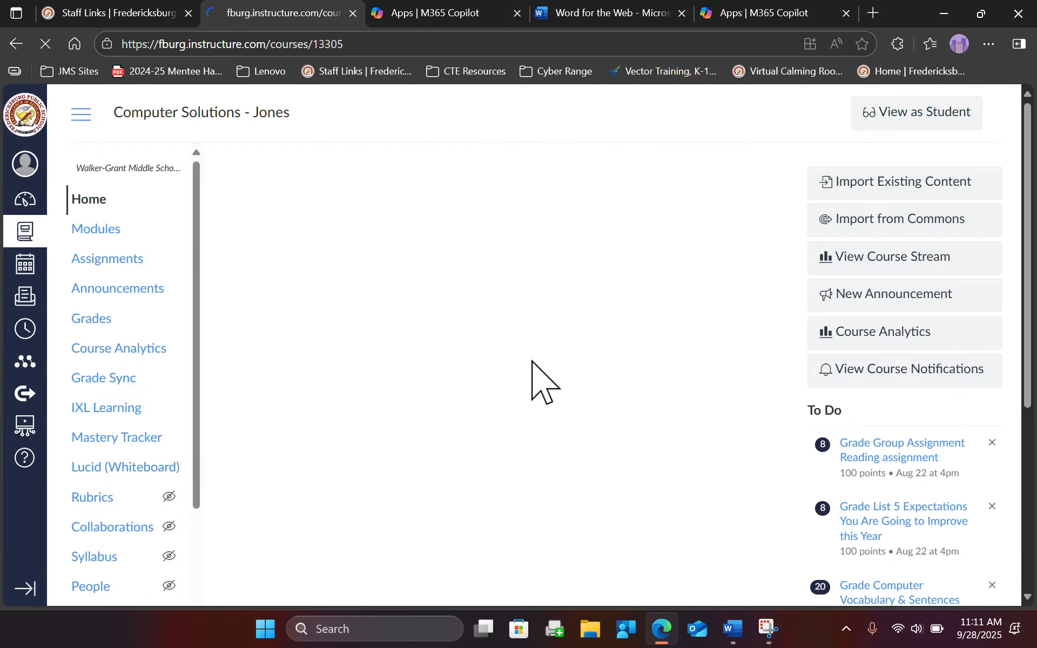
left_click(118, 262)
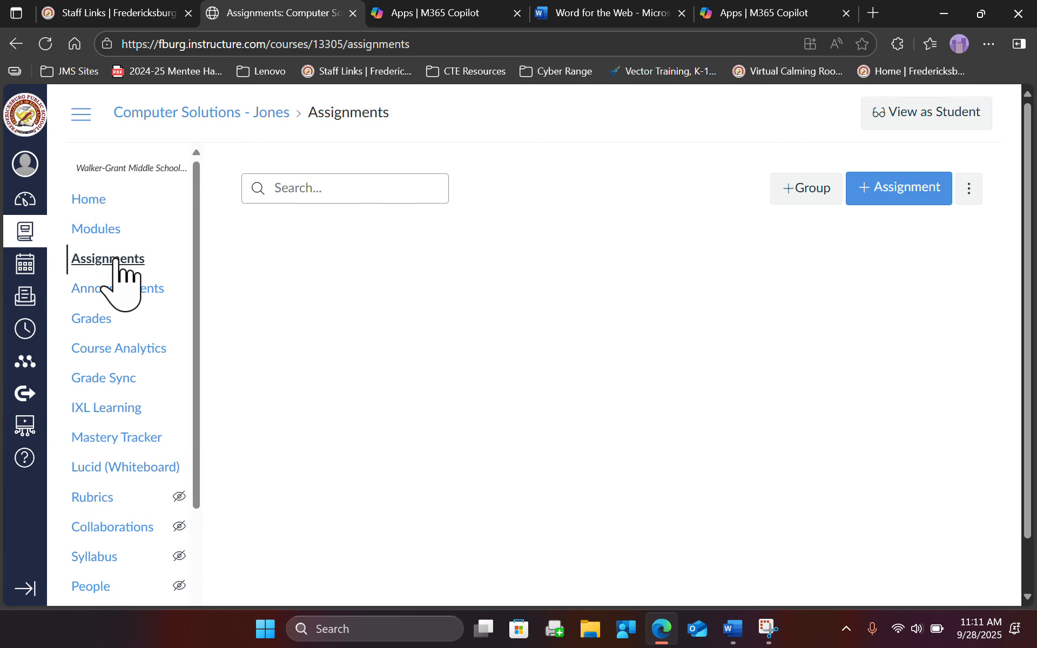
left_click(321, 188)
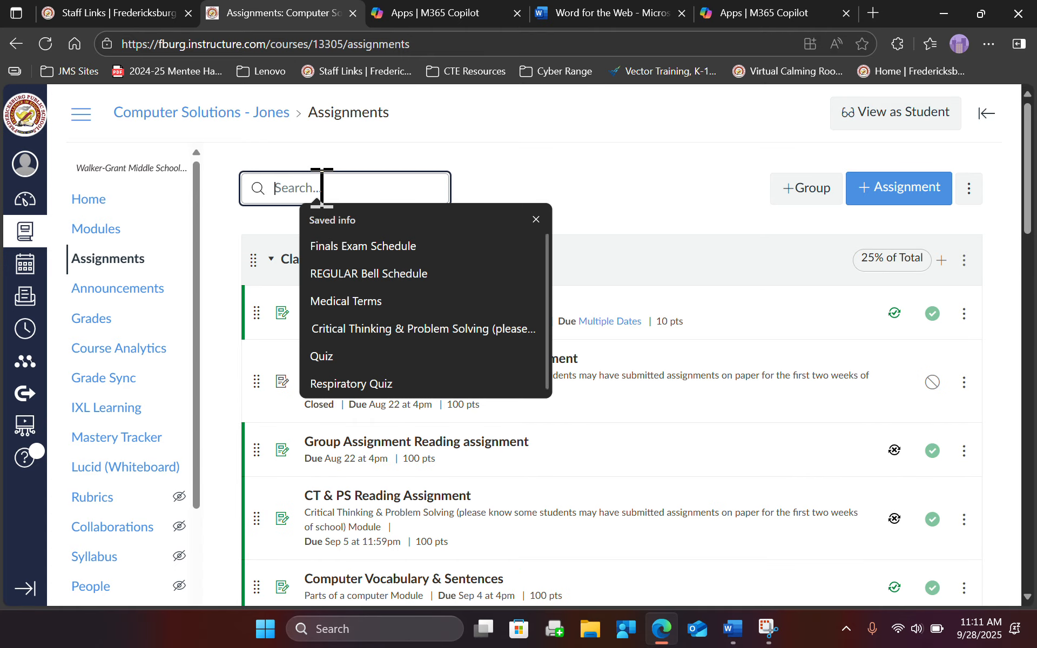
type("chart")
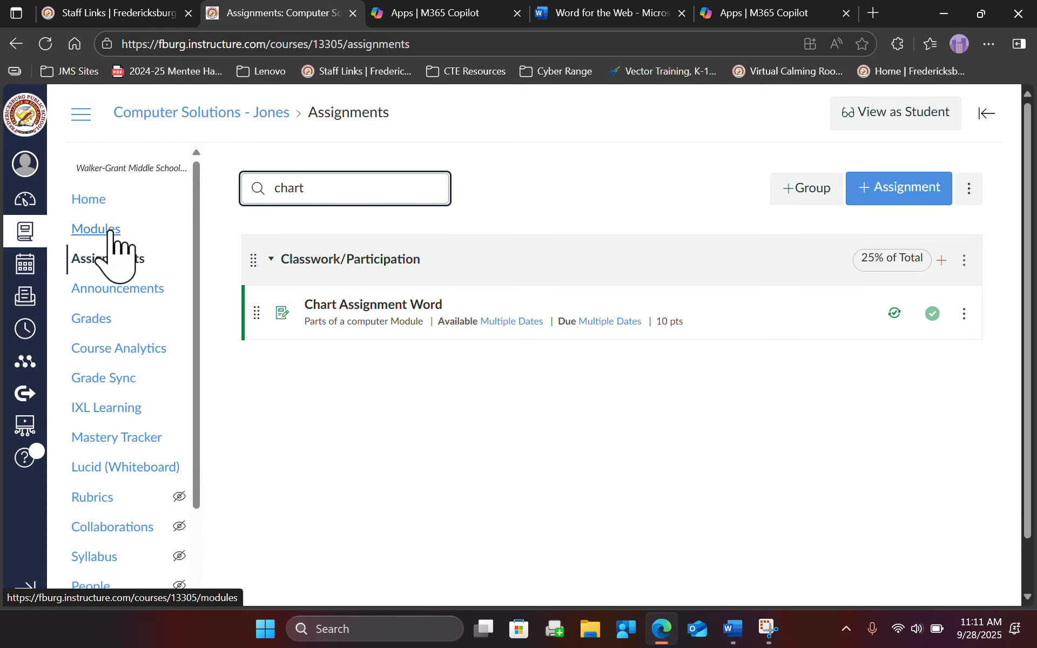
left_click(384, 304)
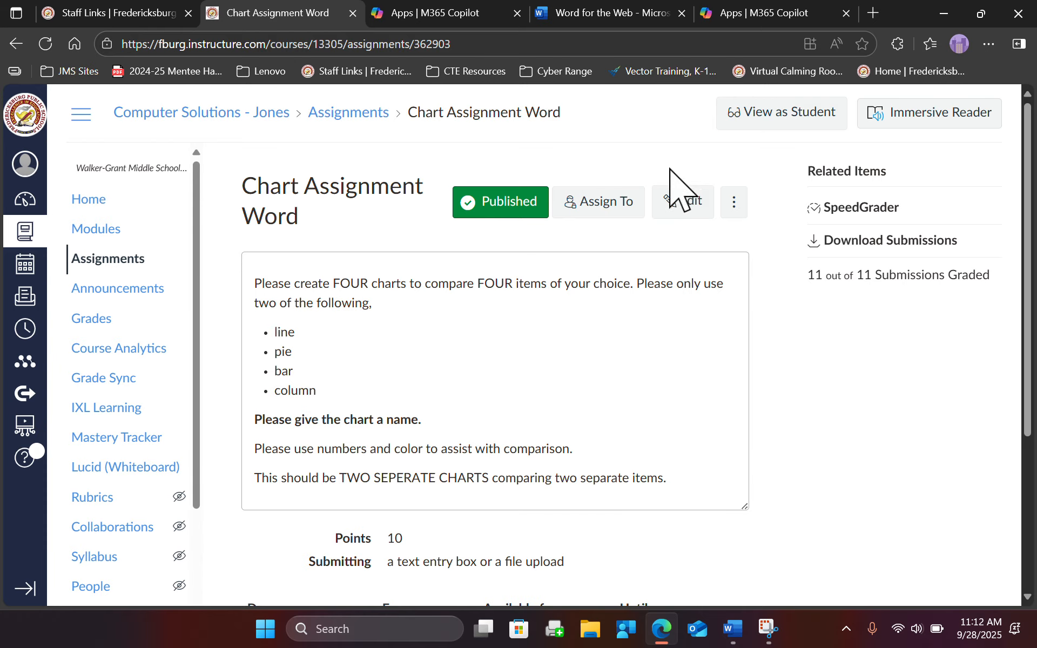
Step: View the assignment as a student, select Upload as the submission type and start choosing a file
left_click(778, 115)
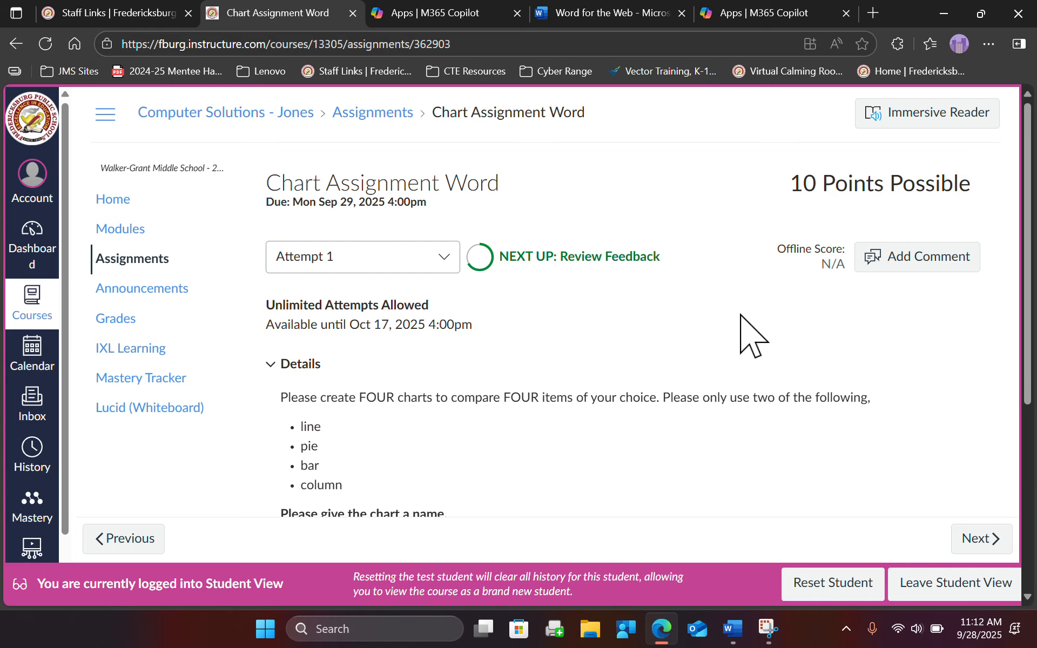
scroll(741, 315, "down", 5)
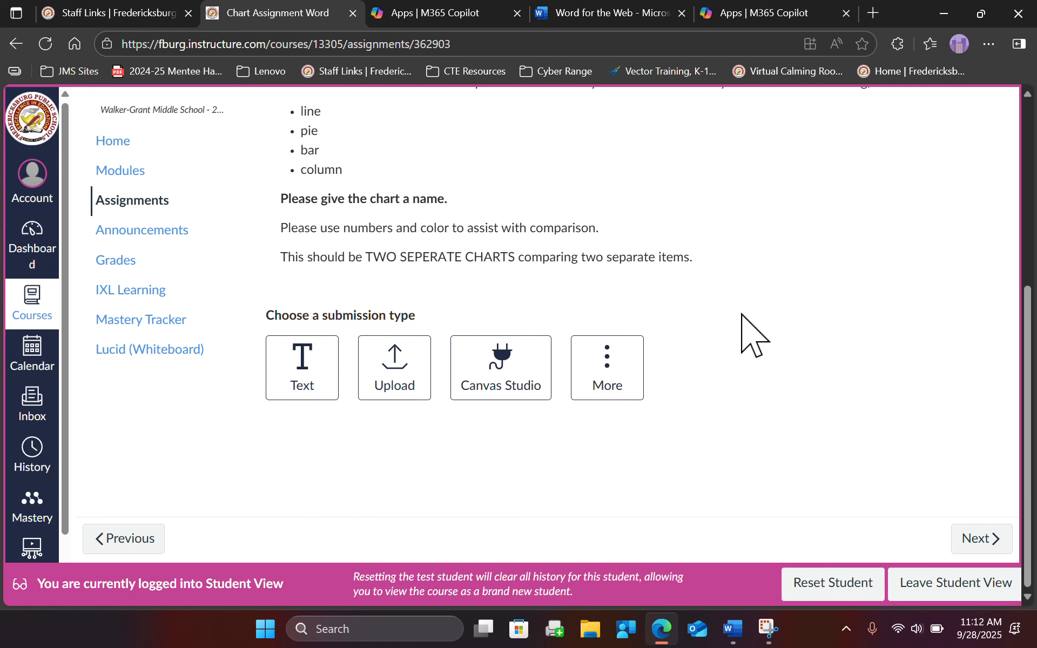
left_click(398, 377)
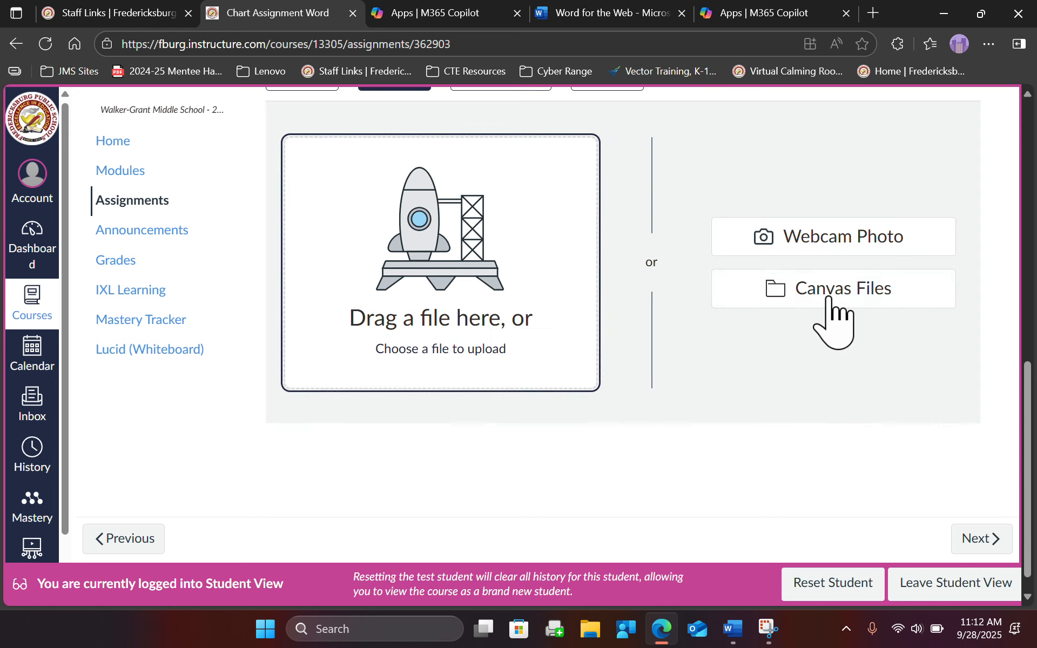
left_click(518, 330)
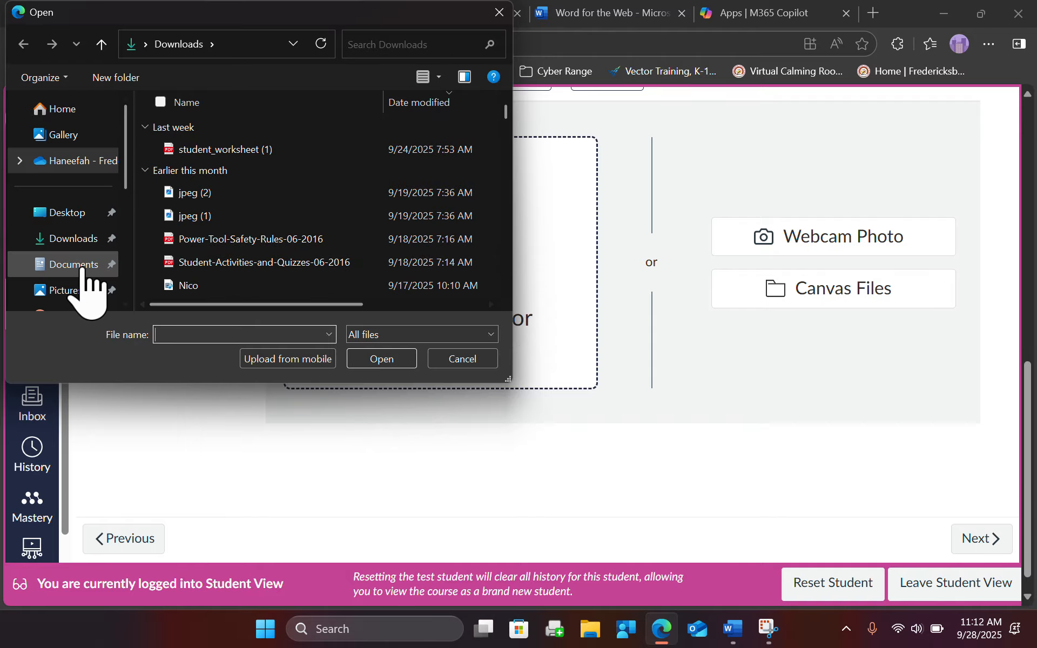
Step: Try to attach Chart Assignment 9-28-25 from the Computer Solutions folder inside CTE Competencies in Documents
left_click(82, 268)
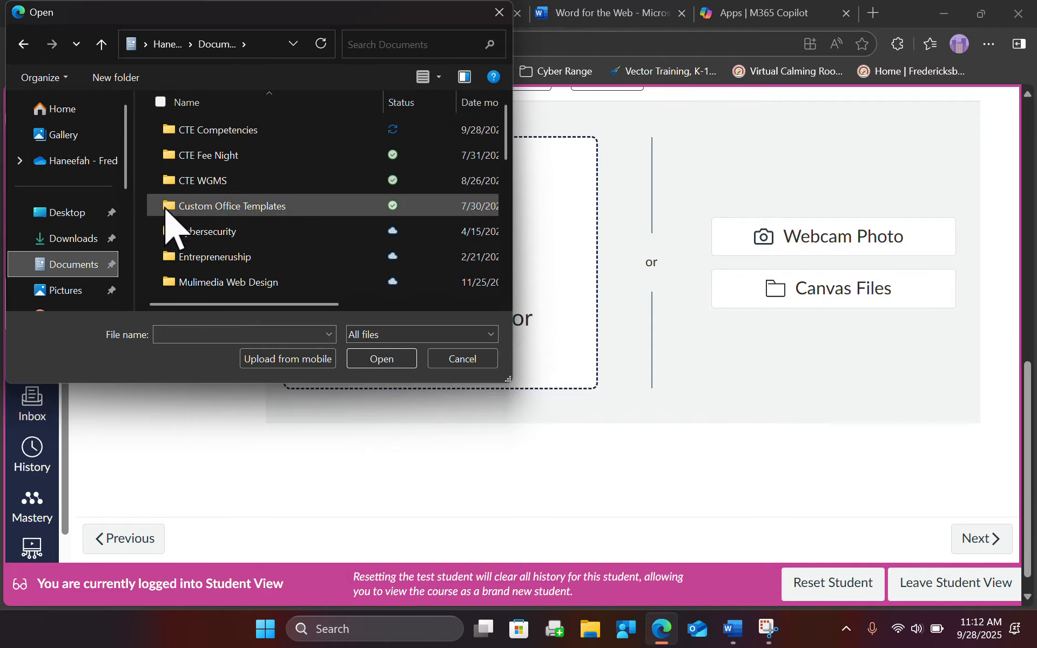
double_click(228, 138)
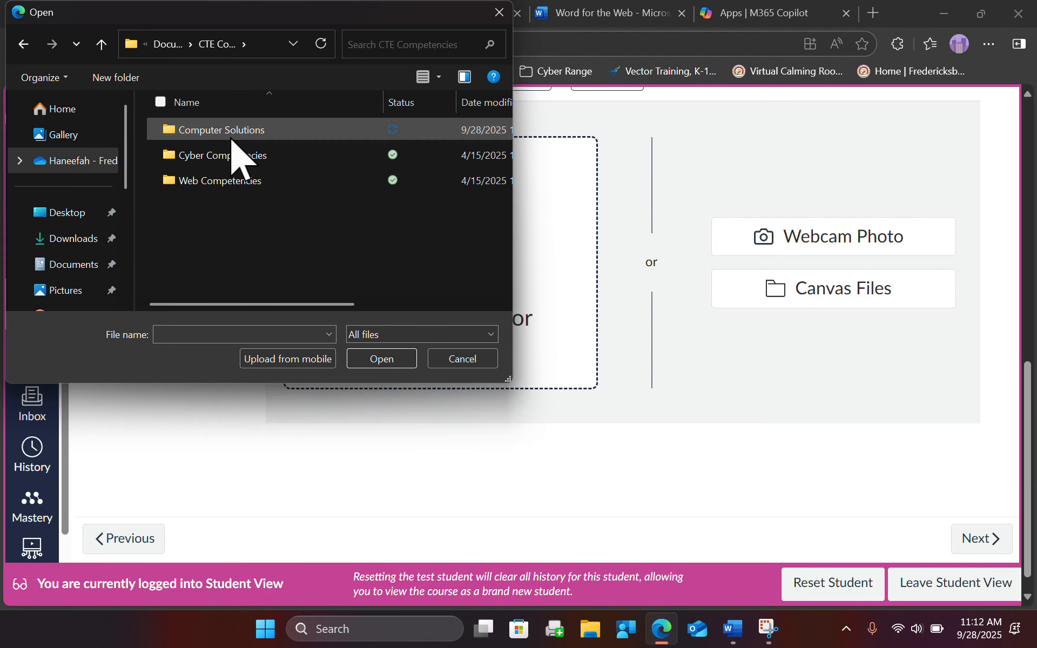
double_click(238, 135)
left_click(238, 134)
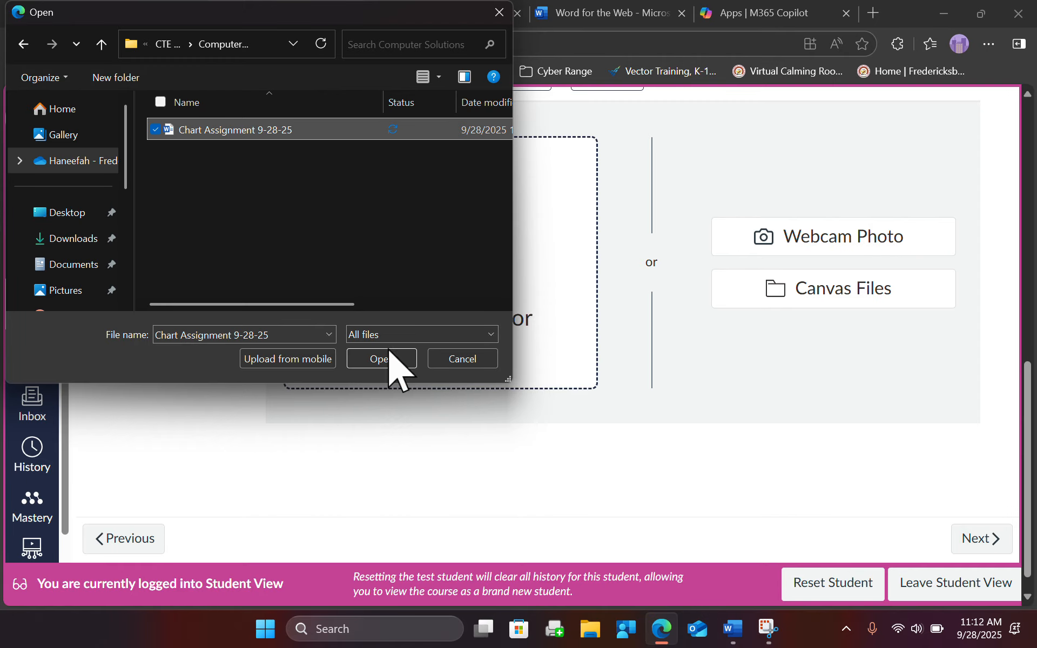
left_click(399, 359)
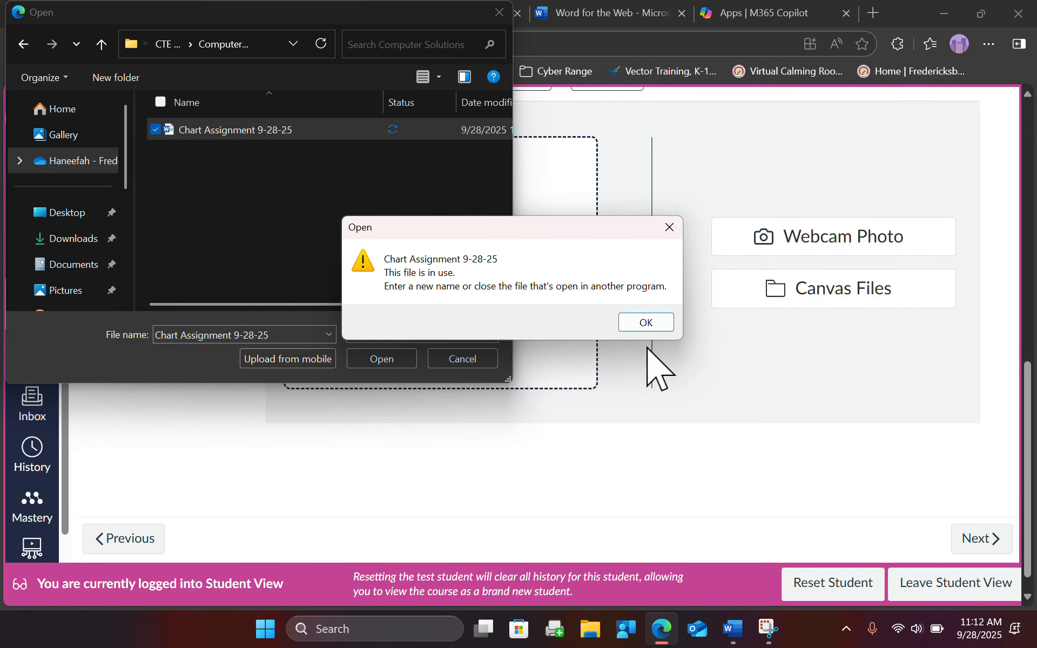
Step: Switch to Word, close the Chart Assignment 9-28-25 document, and dismiss the file-in-use warning in Edge
left_click(733, 629)
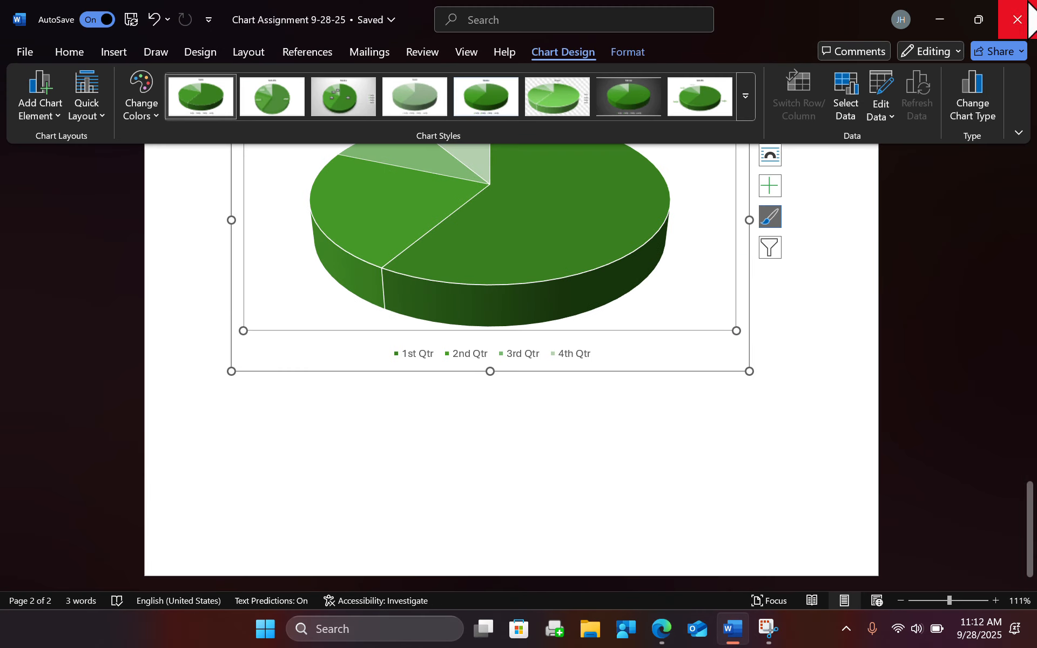
left_click(1018, 19)
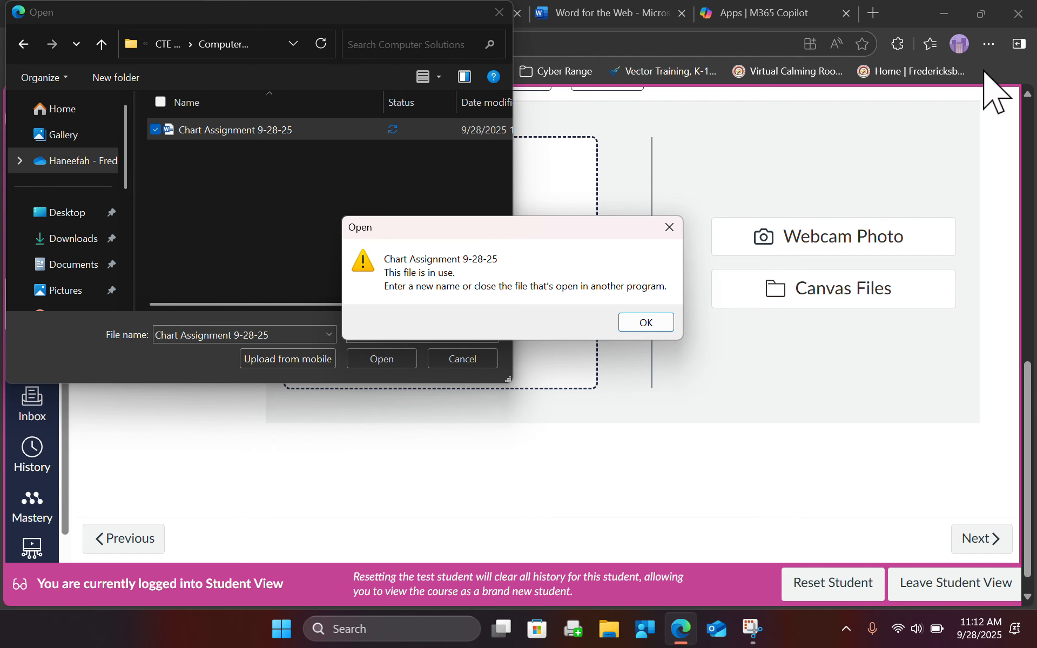
left_click(647, 324)
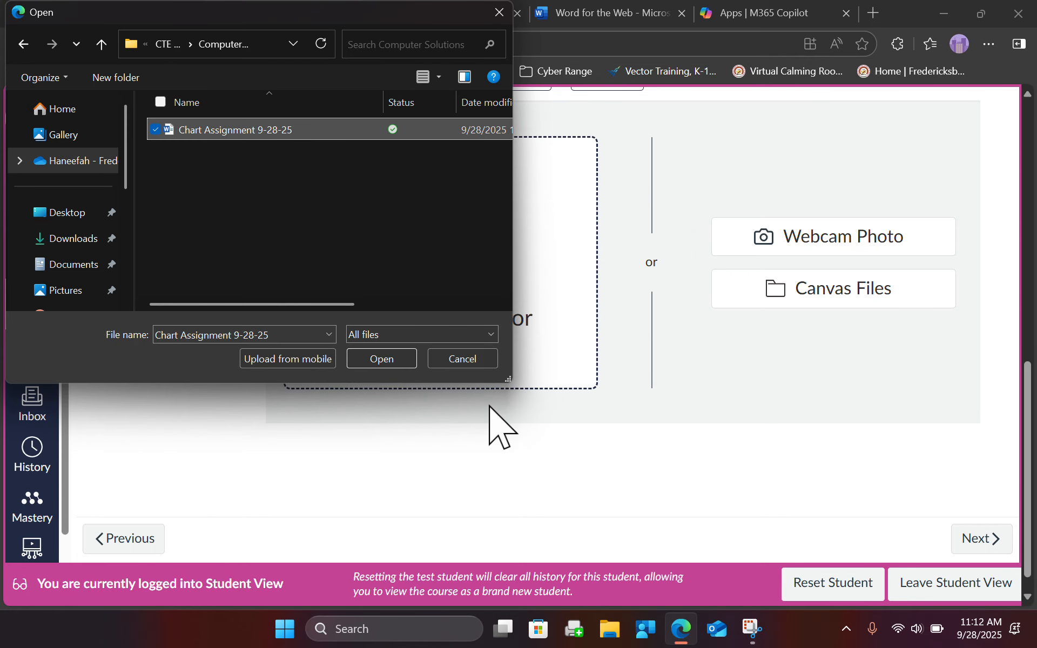
Step: Upload the selected Chart Assignment 9-28-25 file and submit the assignment
left_click(382, 360)
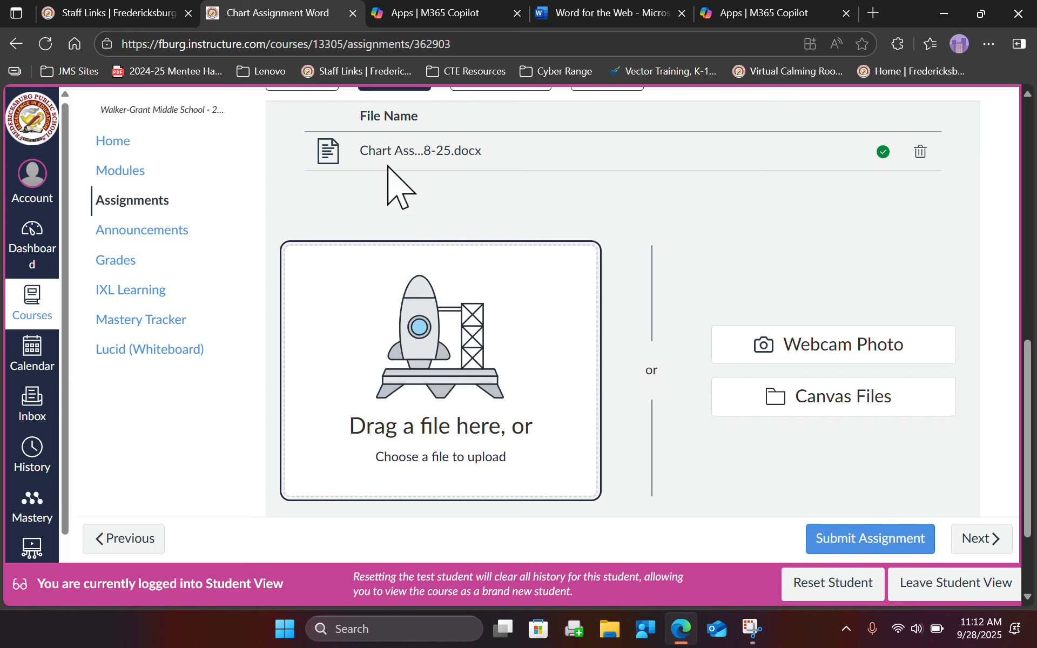
scroll(864, 432, "down", 2)
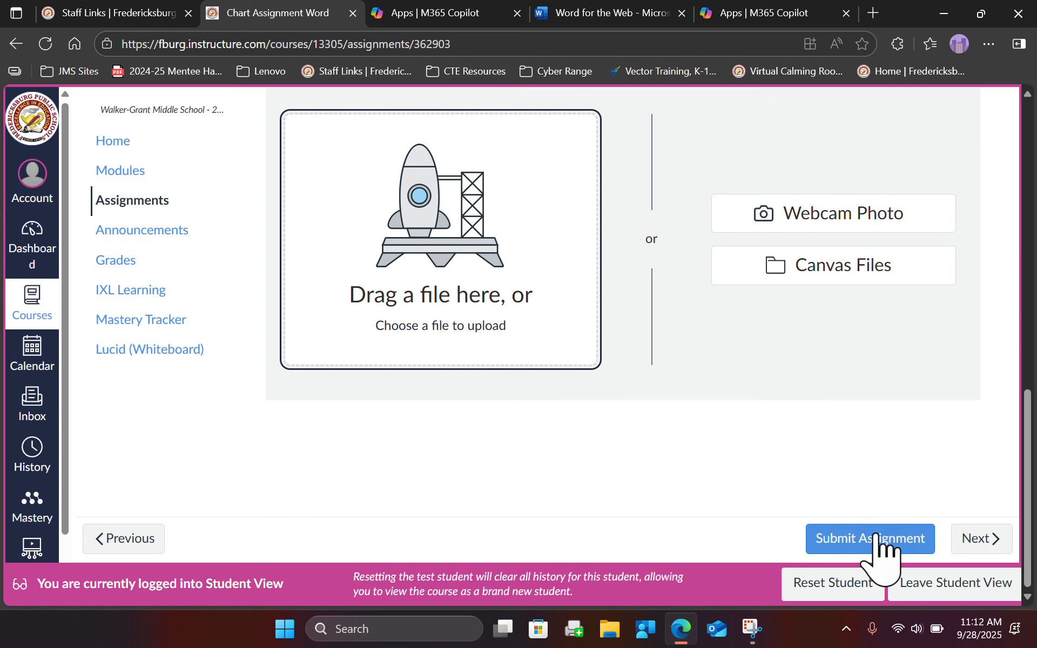
left_click(832, 540)
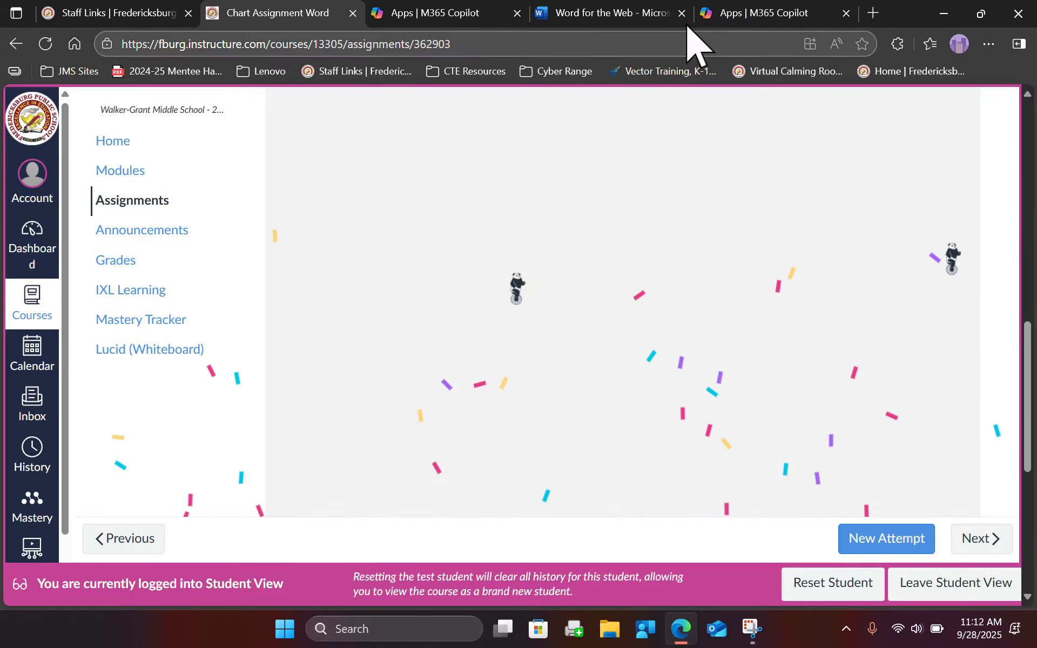
Step: Close the last M365 Copilot browser tab and return to the Chart Assignment Word page
left_click(741, 16)
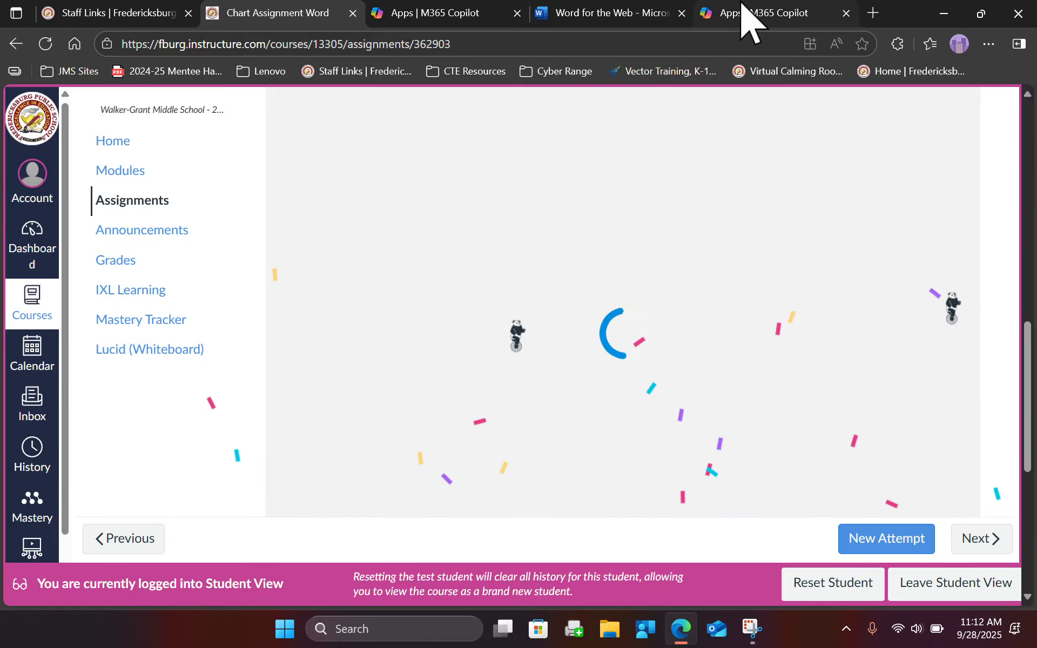
left_click(848, 15)
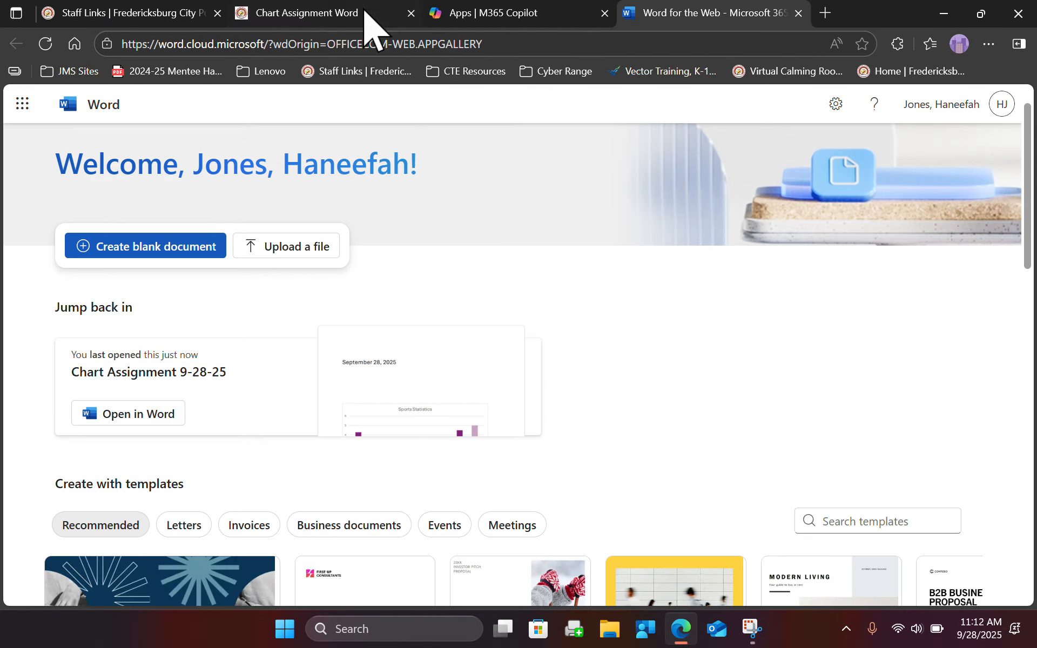
left_click(320, 16)
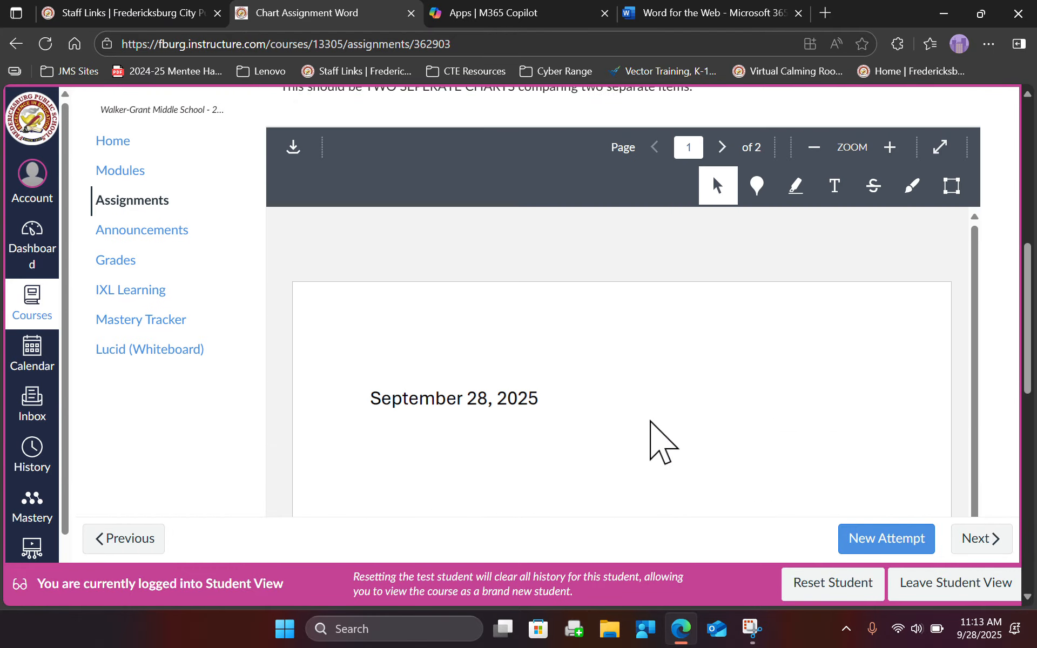
Step: Review the submitted document's preview, checking the column, line and pie charts on both pages against the assignment instructions
scroll(663, 443, "down", 5)
scroll(703, 421, "down", 8)
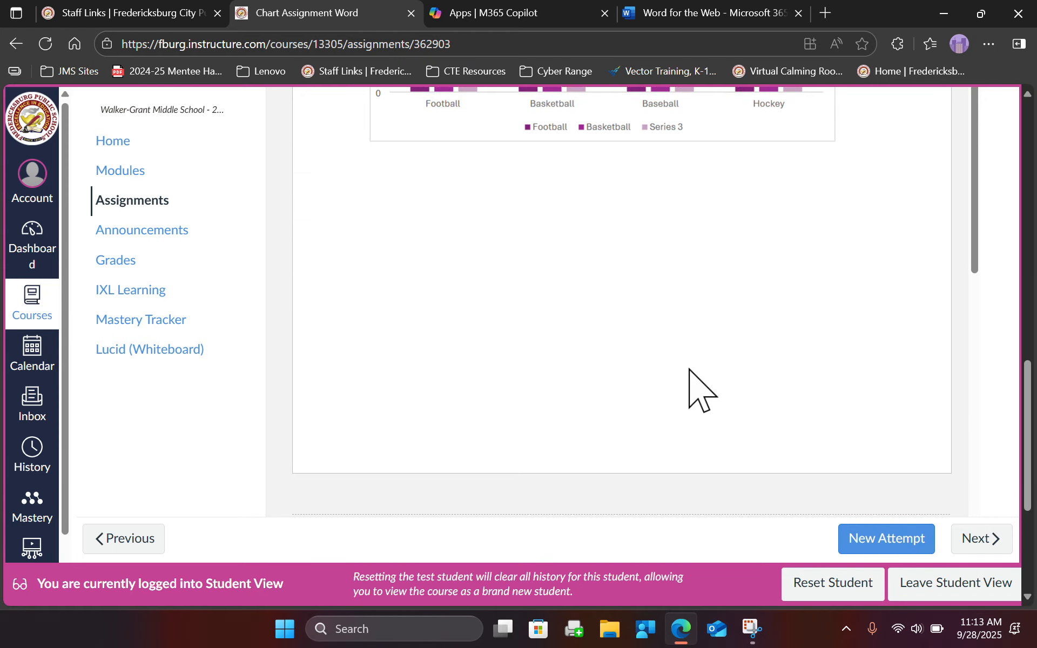
scroll(691, 373, "down", 5)
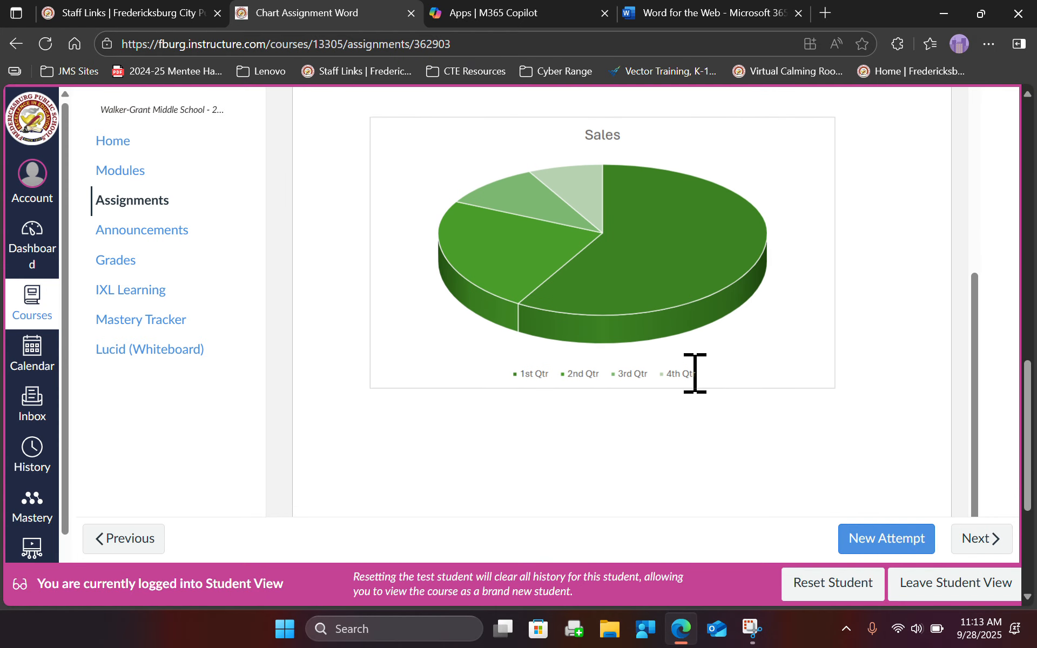
scroll(695, 373, "up", 10)
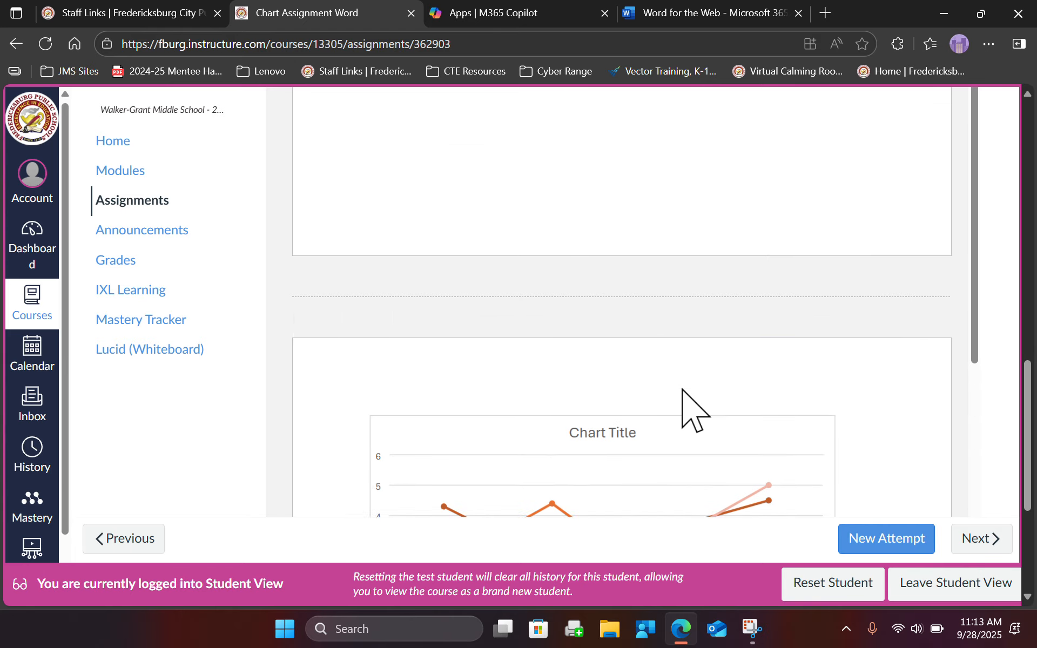
scroll(691, 412, "up", 6)
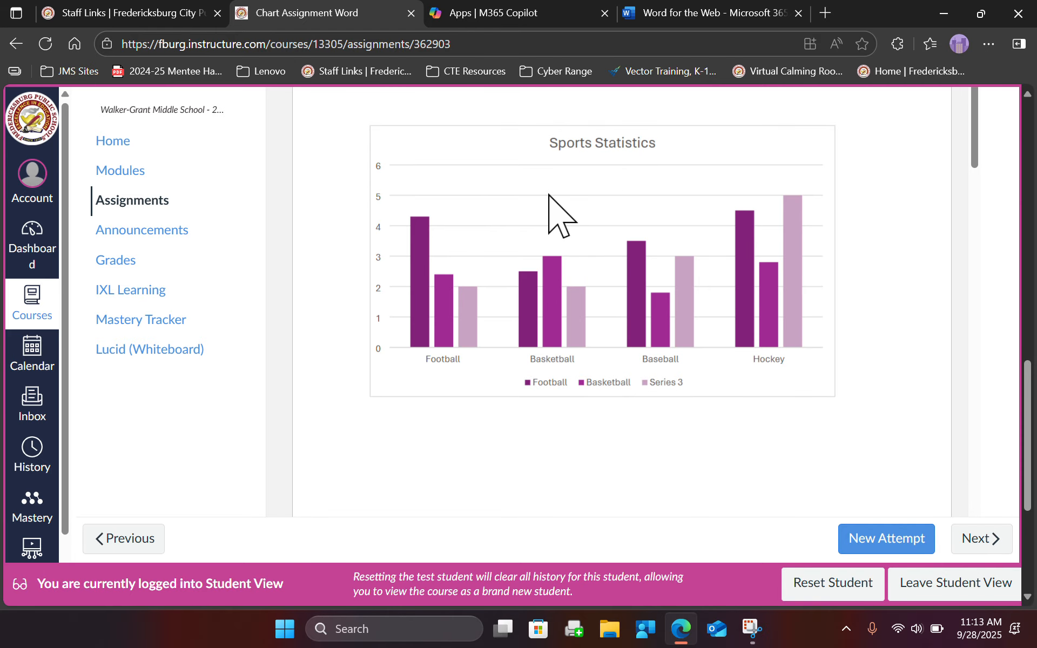
scroll(549, 195, "down", 10)
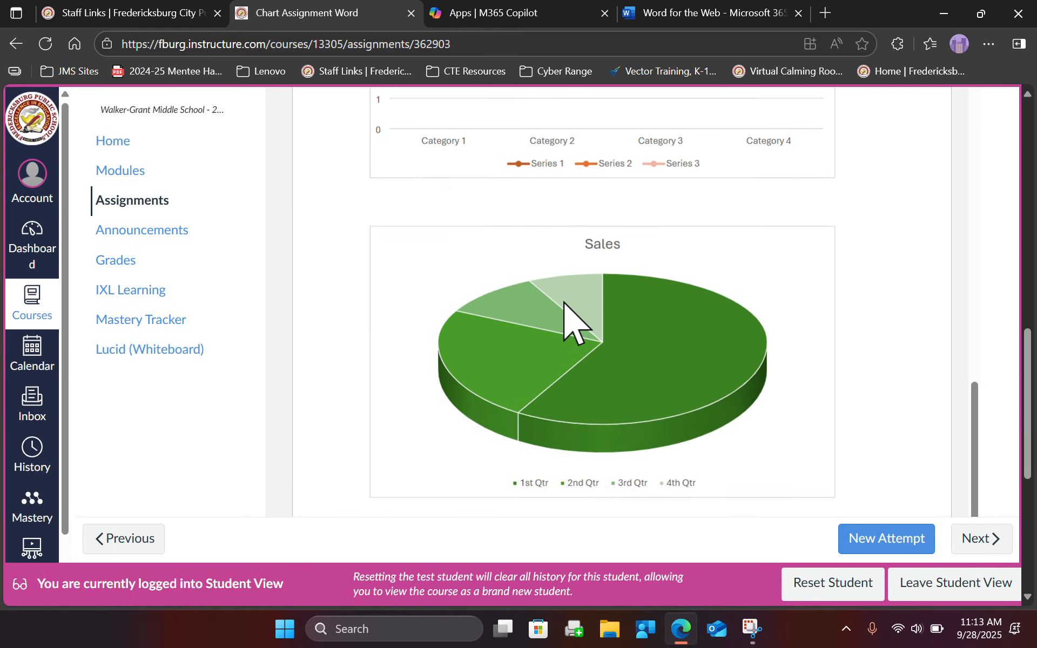
scroll(564, 303, "up", 10)
scroll(591, 314, "down", 3)
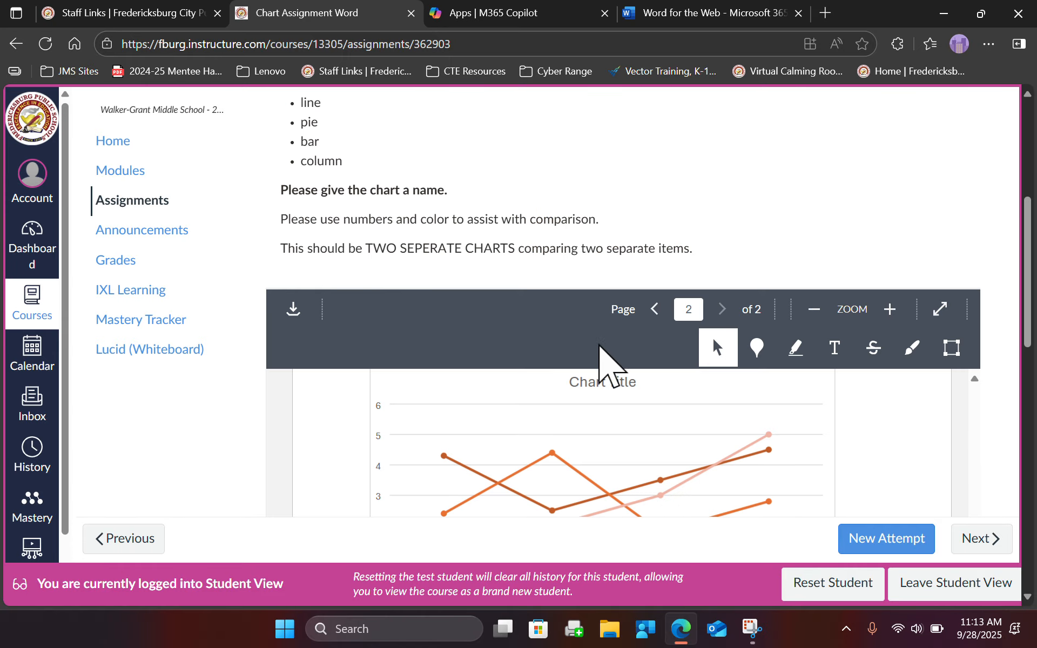
scroll(600, 346, "down", 8)
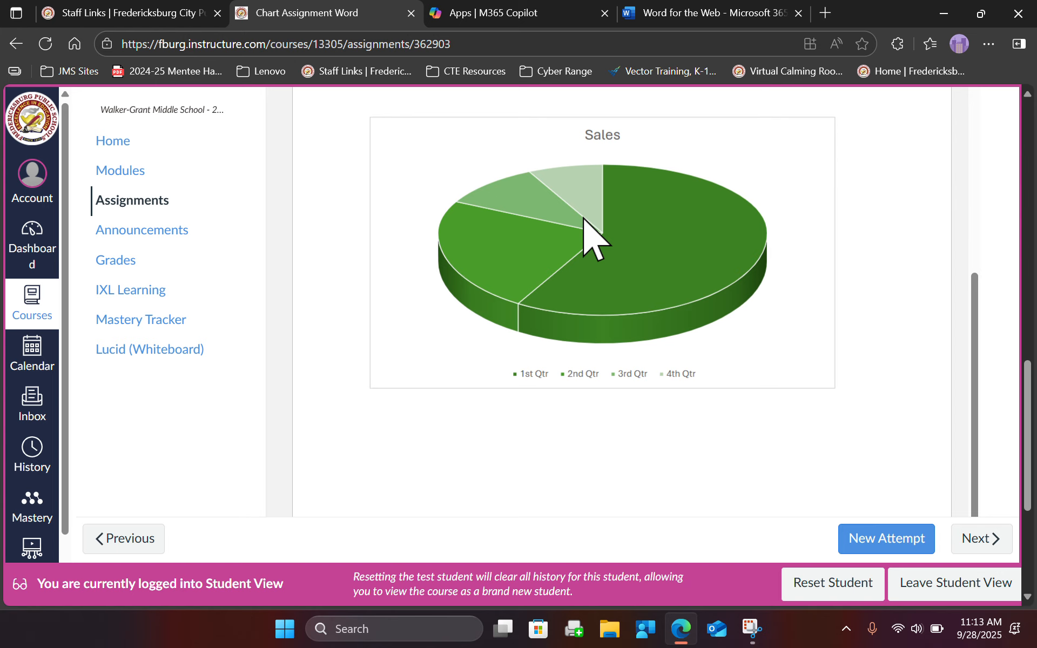
scroll(585, 221, "up", 3)
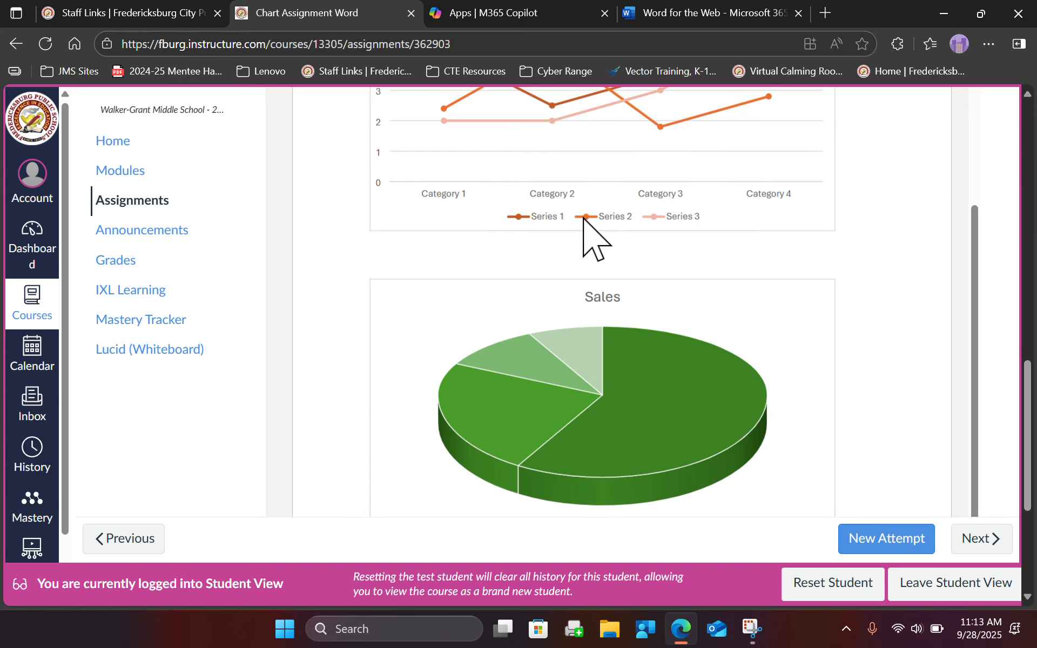